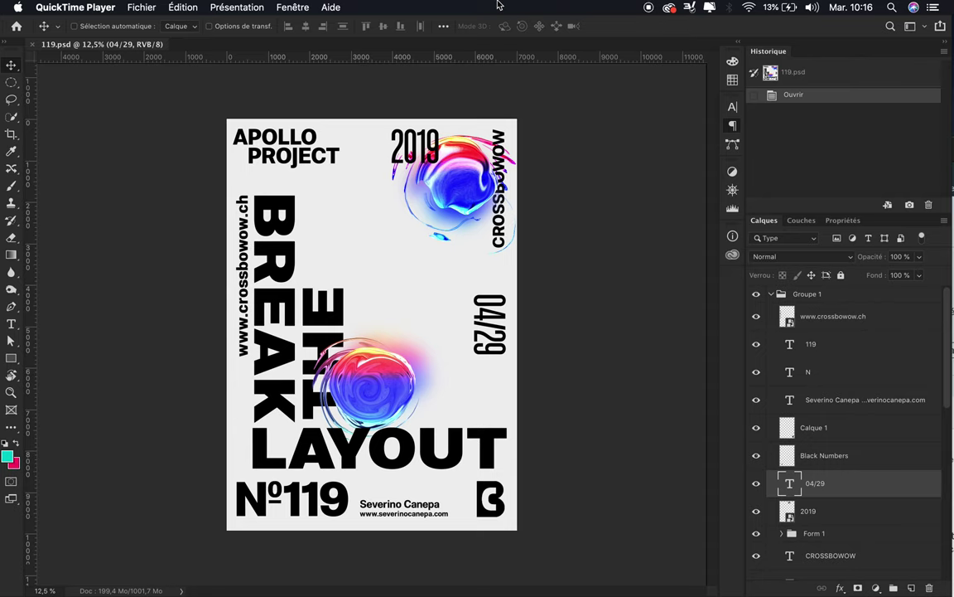
- Delete the first rainbow swirl layer from the top-right orb
key(Delete)
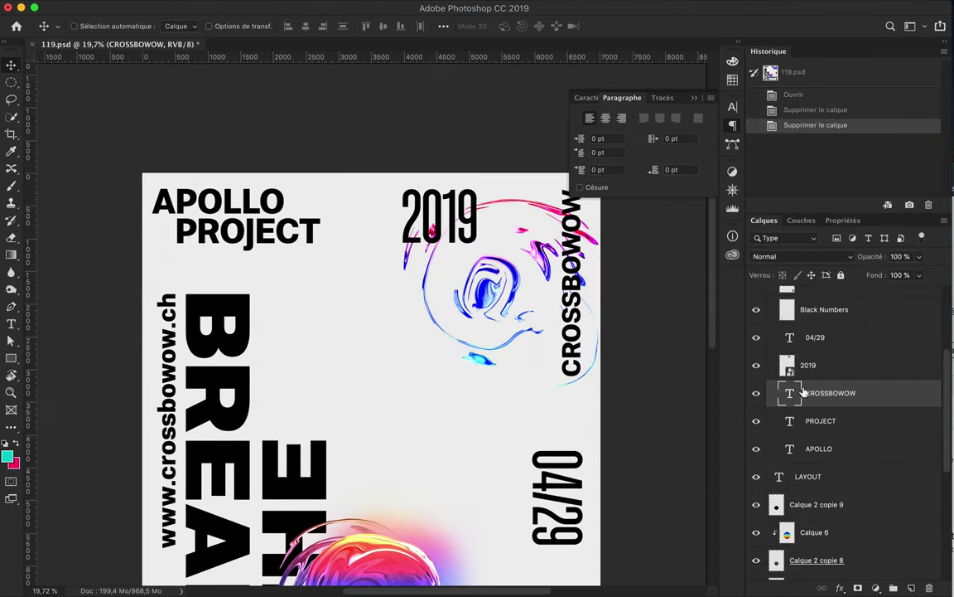
- Delete the remaining swirl layers and rotate APOLLO PROJECT -90° to run vertically at top-left
key(Delete)
key(Delete)
key(Delete)
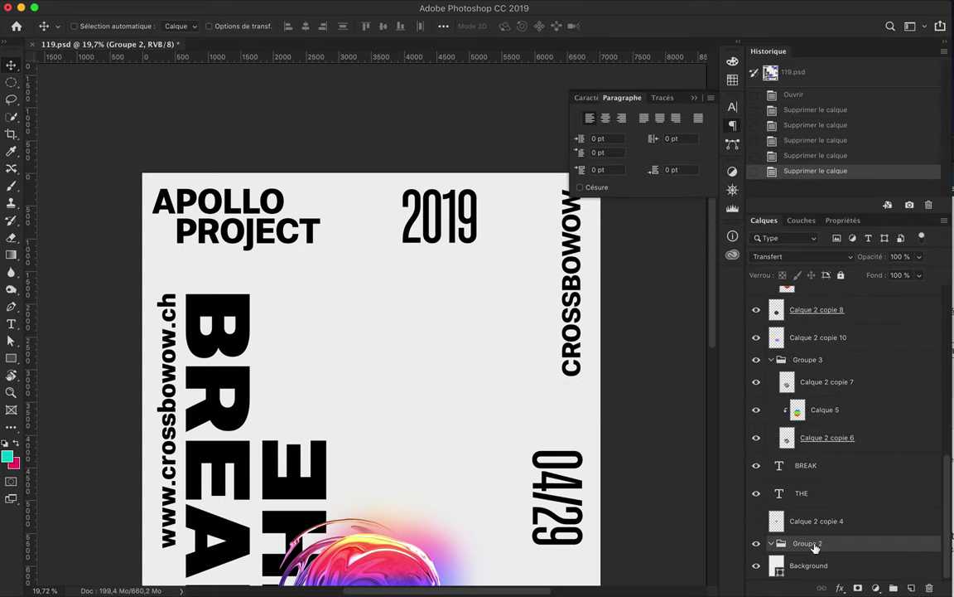
key(Delete)
key(Delete)
key(Delete)
key(Delete)
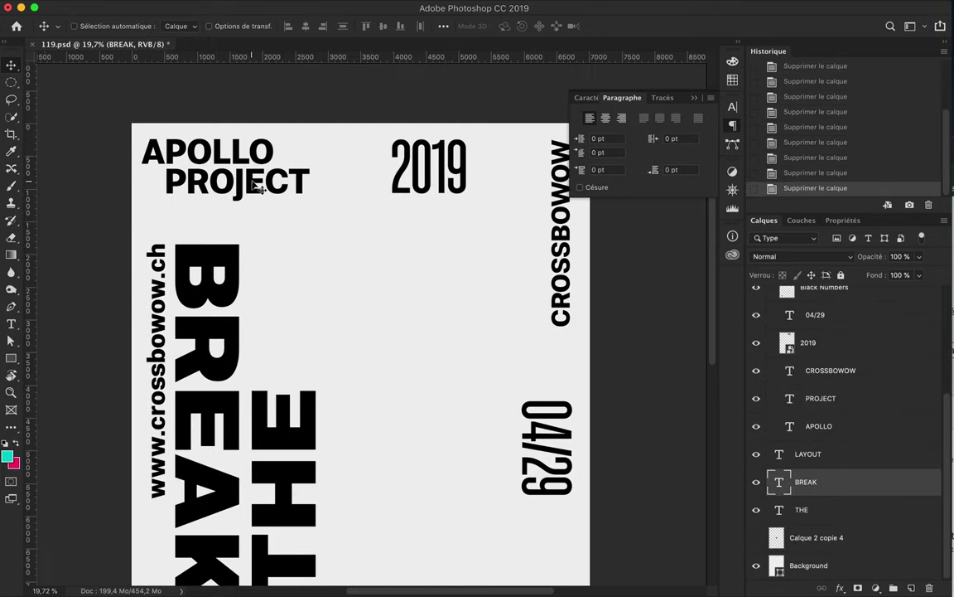
ctrl+click(257, 184)
ctrl+shift+click(253, 149)
key(ctrl+t)
mouse_move(223, 95)
mouse_down()
mouse_move(192, 187)
mouse_move(222, 282)
mouse_up()
scroll(222, 281, down, 3)
key(Return)
click(805, 481)
- Set BREAK, THE and LAYOUT to the Compressed-Black font style
shift+click(801, 510)
shift+click(808, 454)
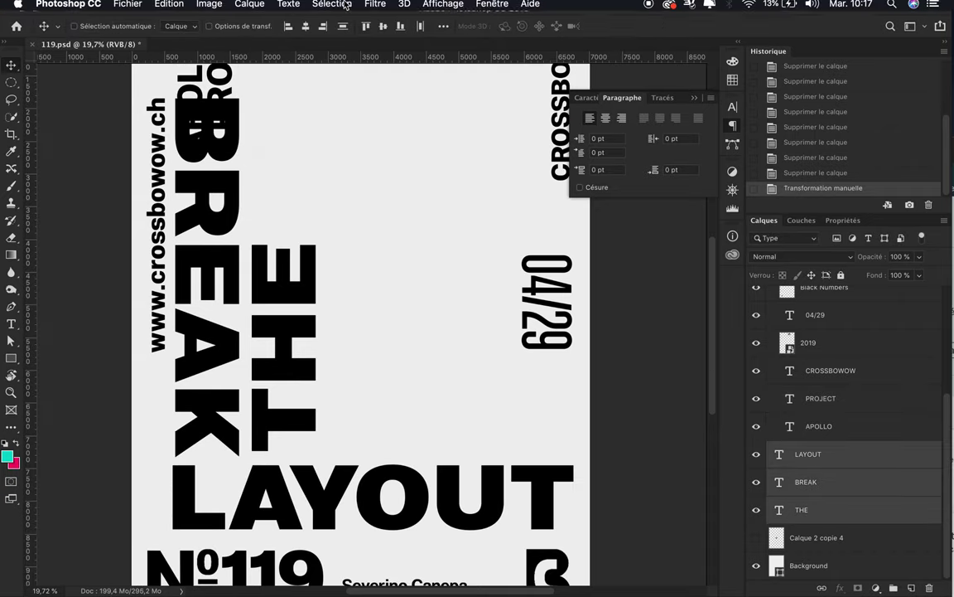
key(t)
click(249, 25)
click(303, 130)
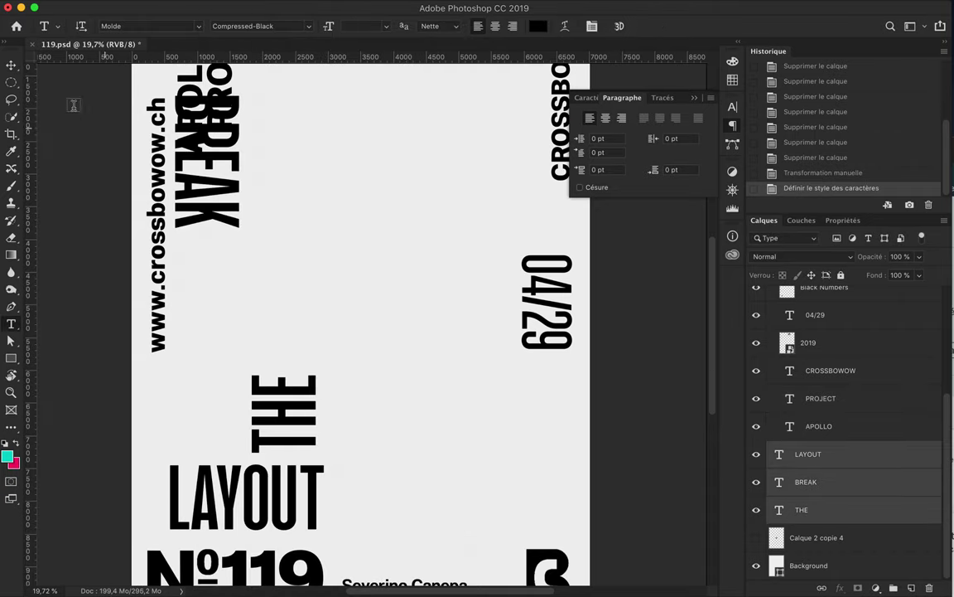
- Stretch the headline words wider, then move BREAK down-right and one layer forward
key(ctrl+t)
drag(320, 323, 414, 328)
key(Return)
key(v)
drag(249, 124, 296, 337)
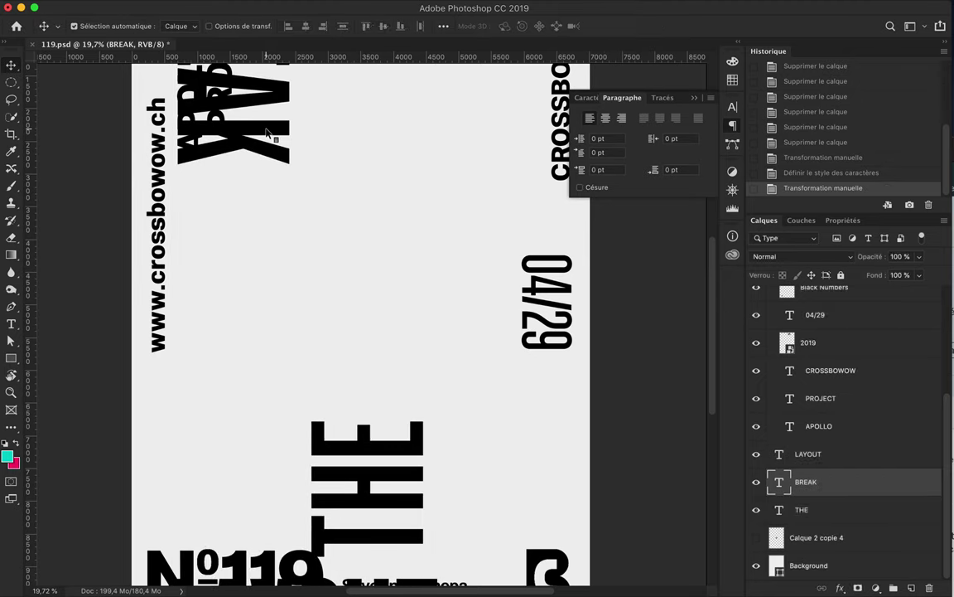
key(ctrl+bracketright)
key(ctrl+apostrophe)
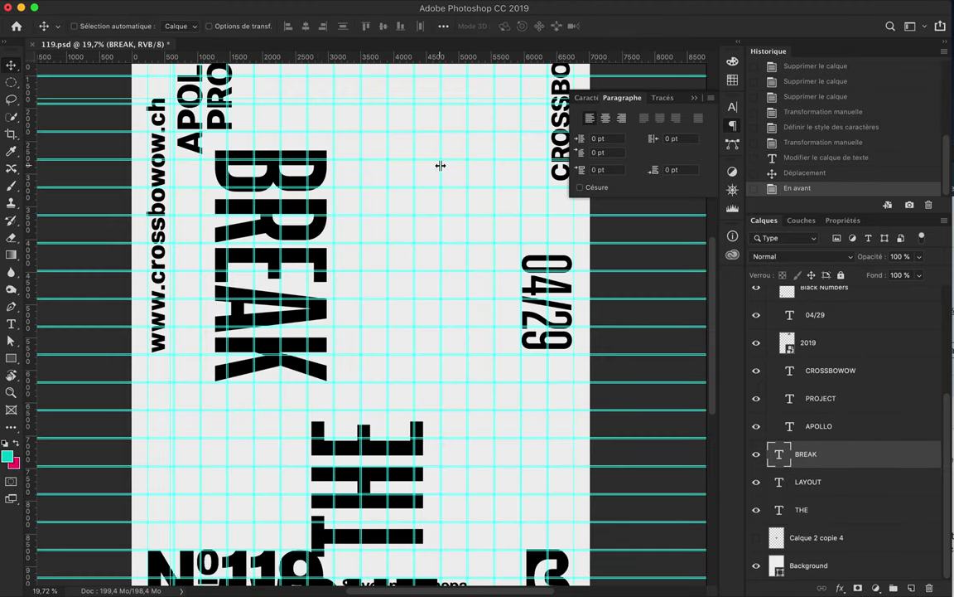
- Enlarge BREAK, THE and LAYOUT together and shift the headline block up-right
drag(333, 184, 319, 187)
key(ctrl+minus)
key(alt+shift+bracketleft)
key(alt+shift+bracketleft)
key(ctrl+t)
drag(204, 179, 206, 203)
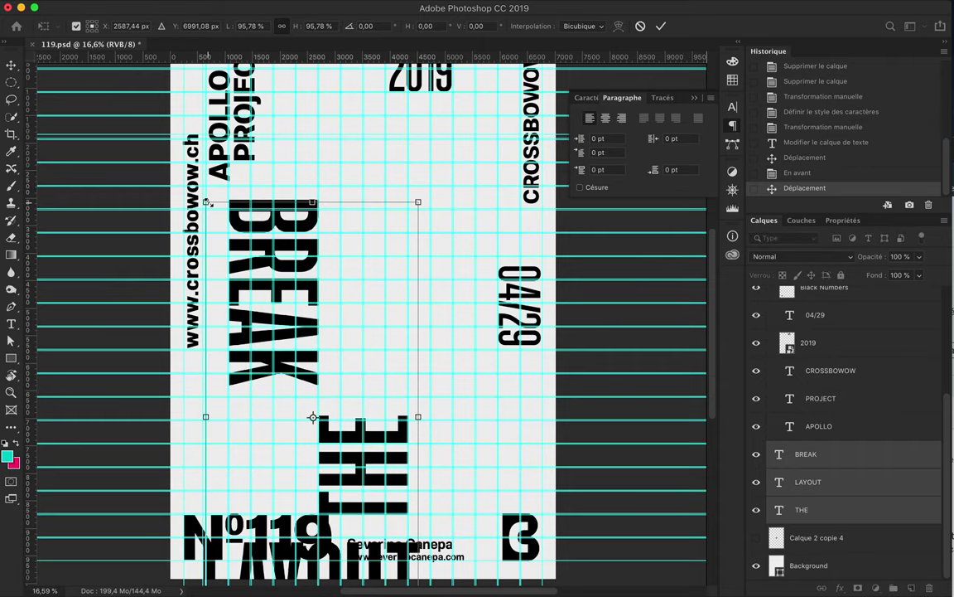
key(Return)
drag(266, 246, 307, 125)
- Lock the guides, then place BREAK with THE beside it and LAYOUT beneath
click(443, 7)
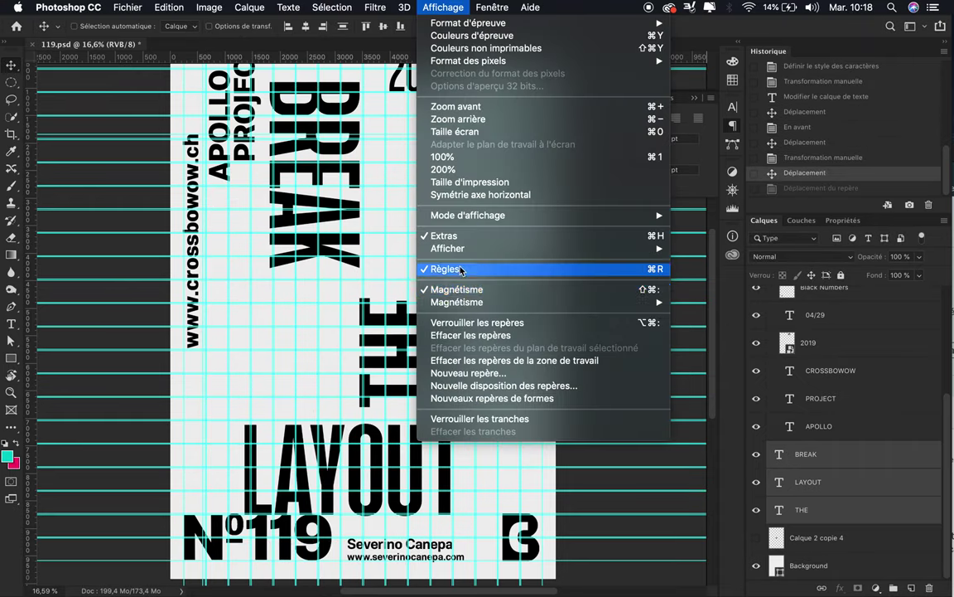
click(458, 326)
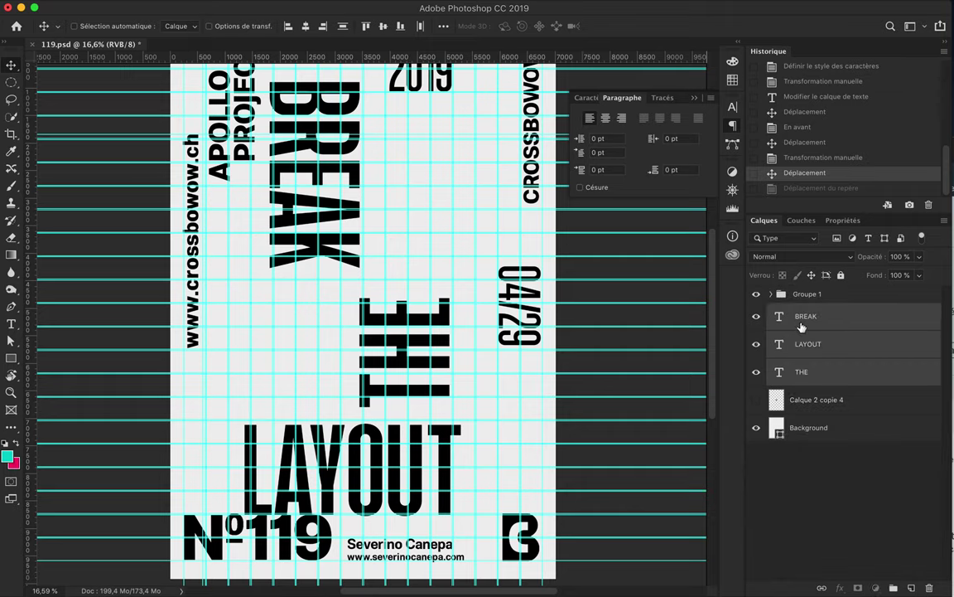
drag(327, 166, 331, 166)
super+click(390, 329)
double_click(330, 283)
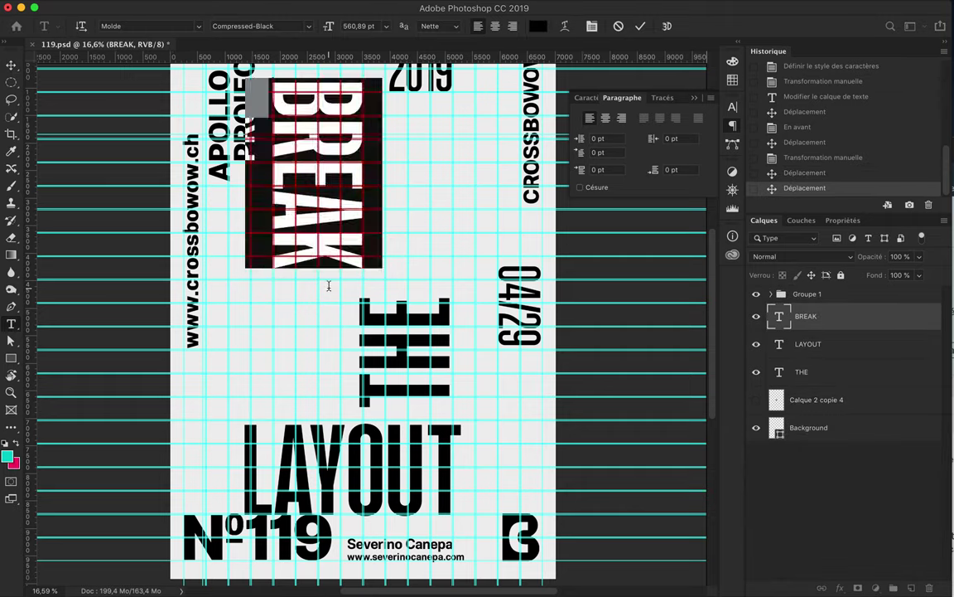
drag(330, 284, 341, 277)
drag(377, 320, 377, 264)
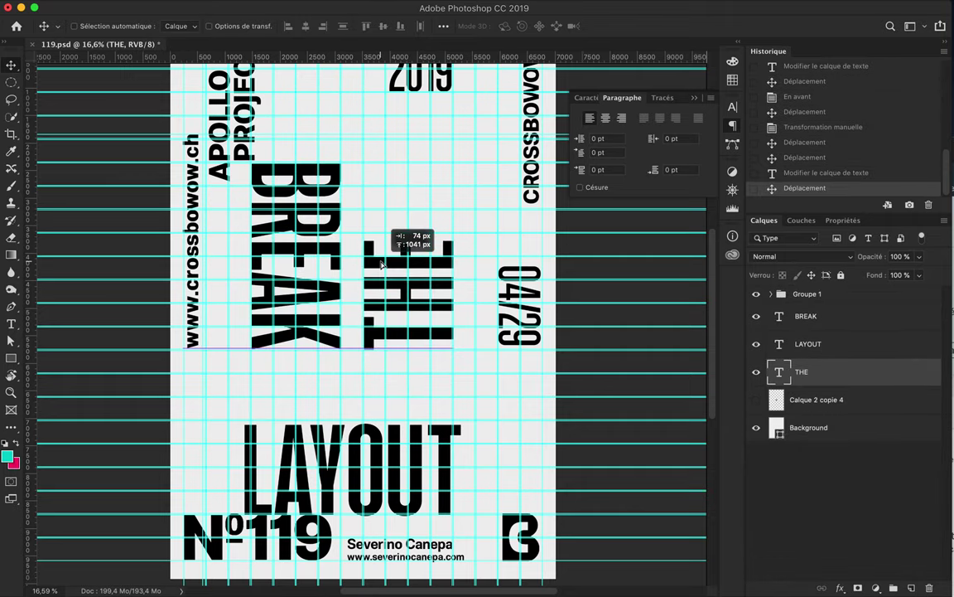
mouse_move(337, 396)
mouse_down()
mouse_move(343, 378)
mouse_move(403, 389)
mouse_up()
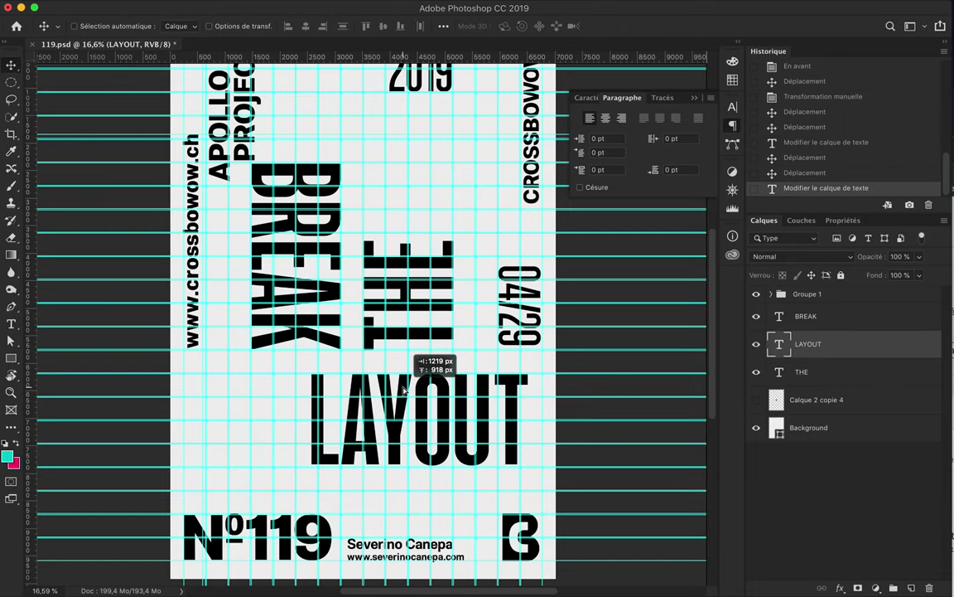
- Refine the headline: centre BREAK above LAYOUT and set THE vertically at its left
drag(328, 321, 306, 358)
drag(369, 411, 383, 412)
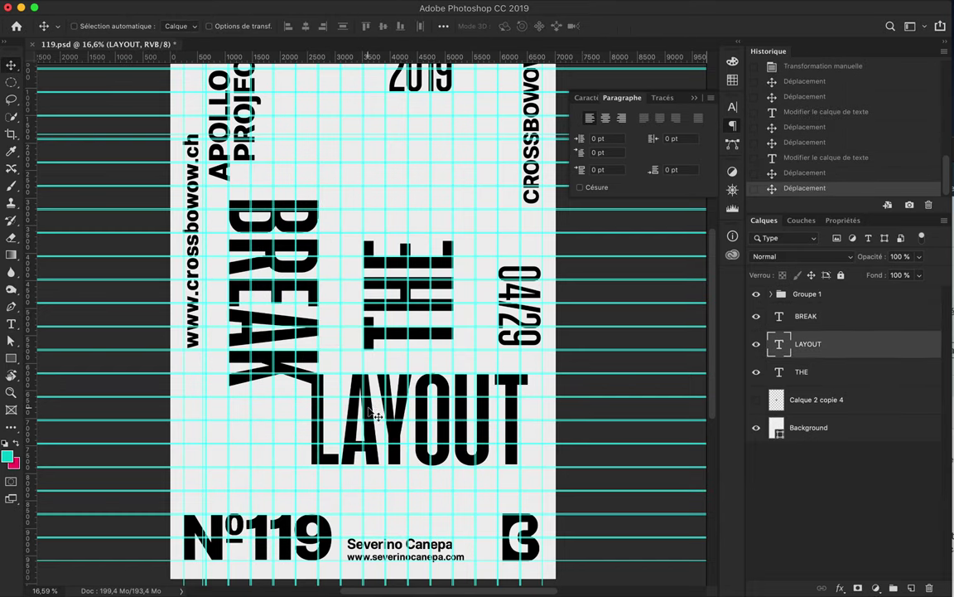
drag(371, 292, 239, 406)
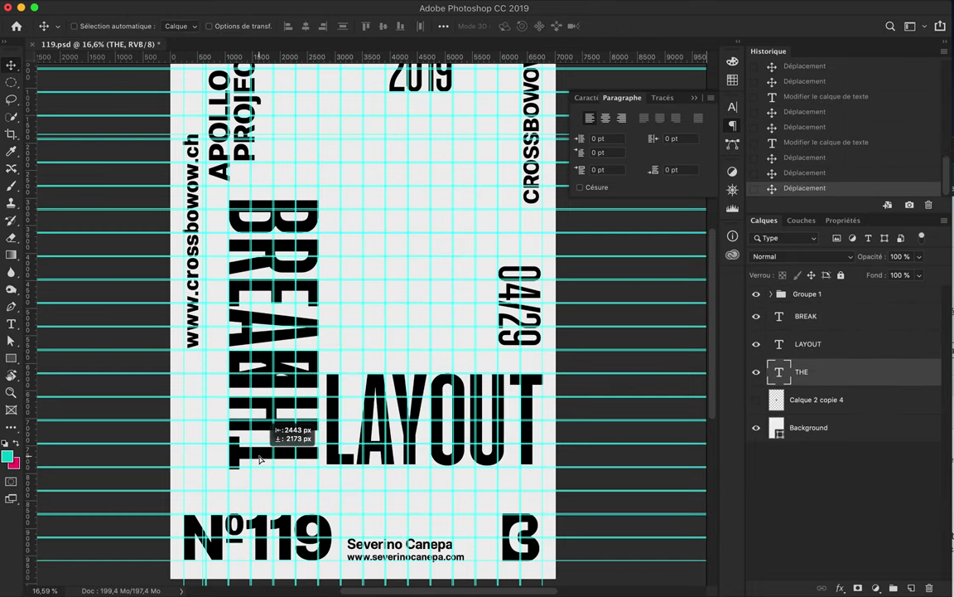
click(266, 342)
drag(269, 342, 362, 303)
drag(305, 386, 284, 352)
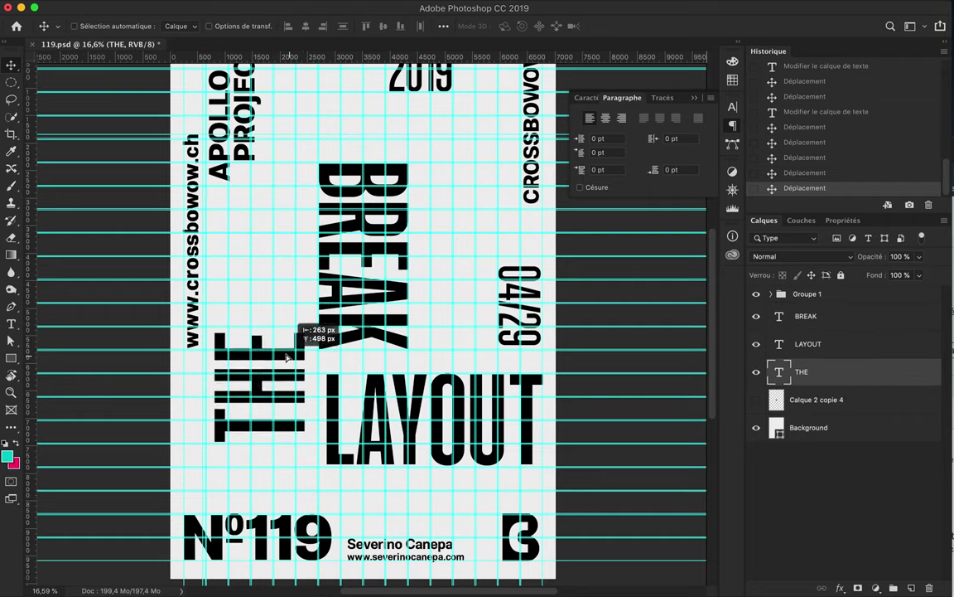
mouse_move(331, 406)
mouse_down()
mouse_move(325, 385)
mouse_move(298, 417)
mouse_up()
click(295, 396)
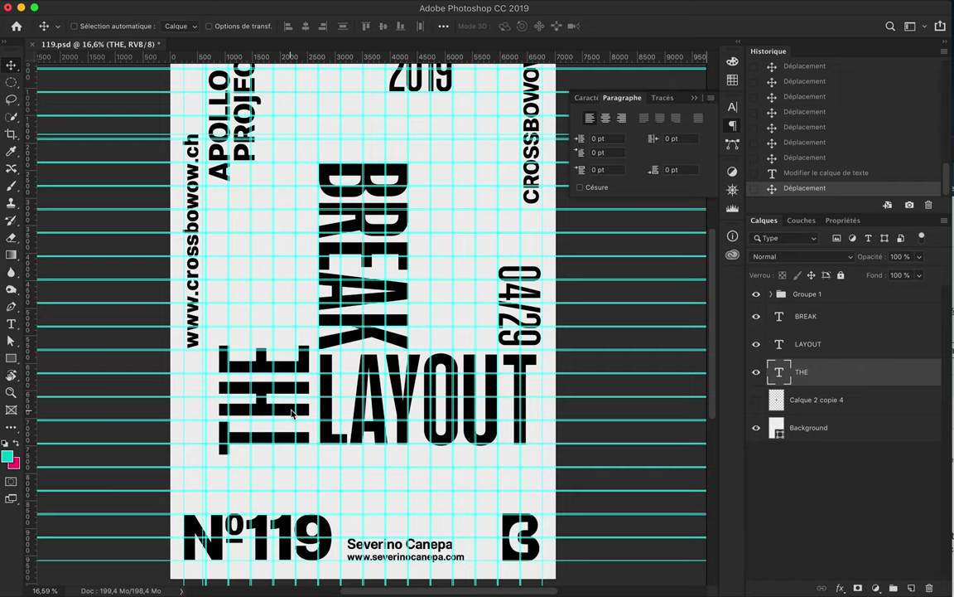
click(323, 389)
scroll(422, 336, down, 2)
click(260, 190)
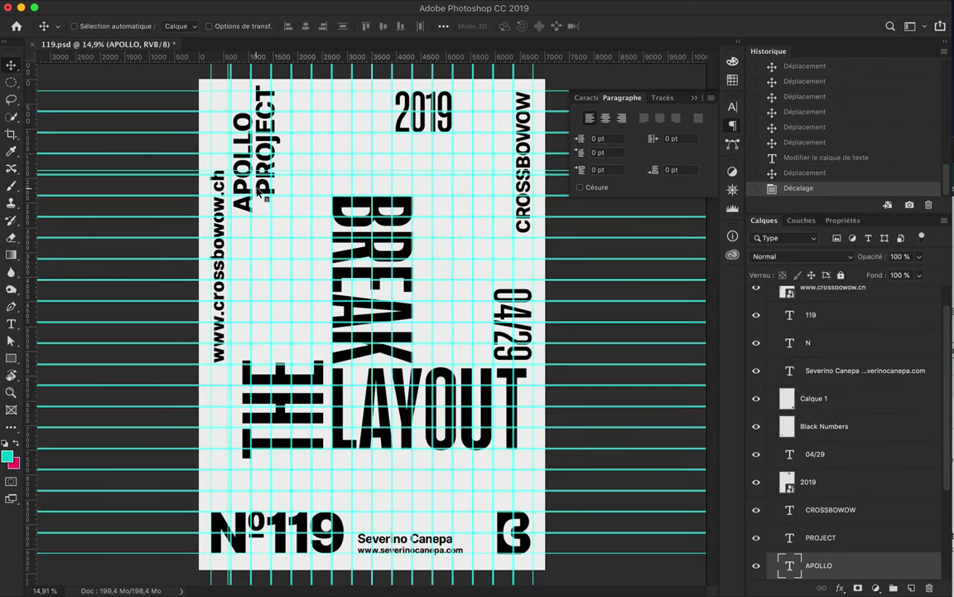
- Bring APOLLO PROJECT into the poster, shrink its text, and place APOLLO left of BREAK
drag(260, 191, 311, 314)
key(t)
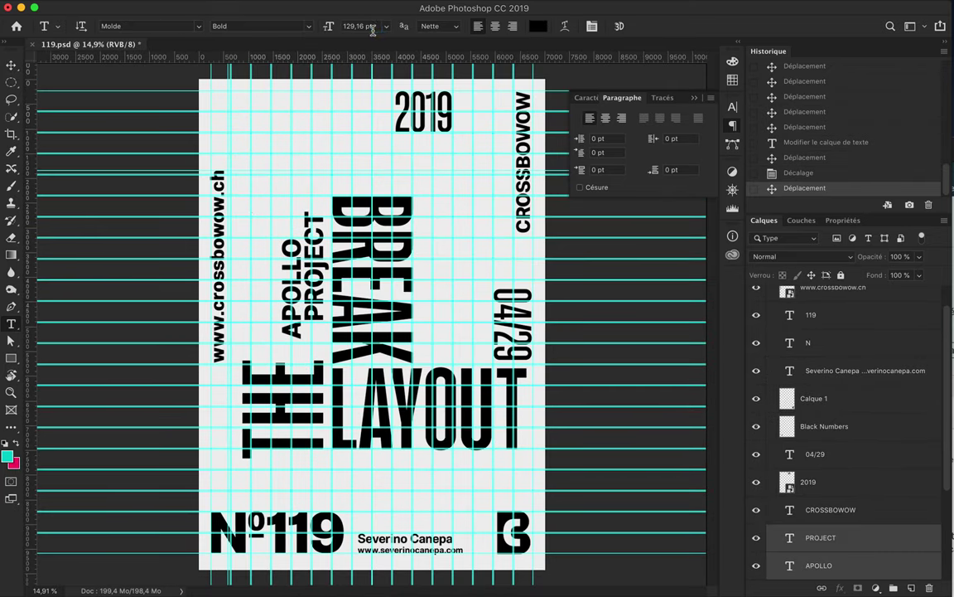
key(Return)
key(v)
scroll(373, 314, up, 2)
drag(249, 298, 282, 313)
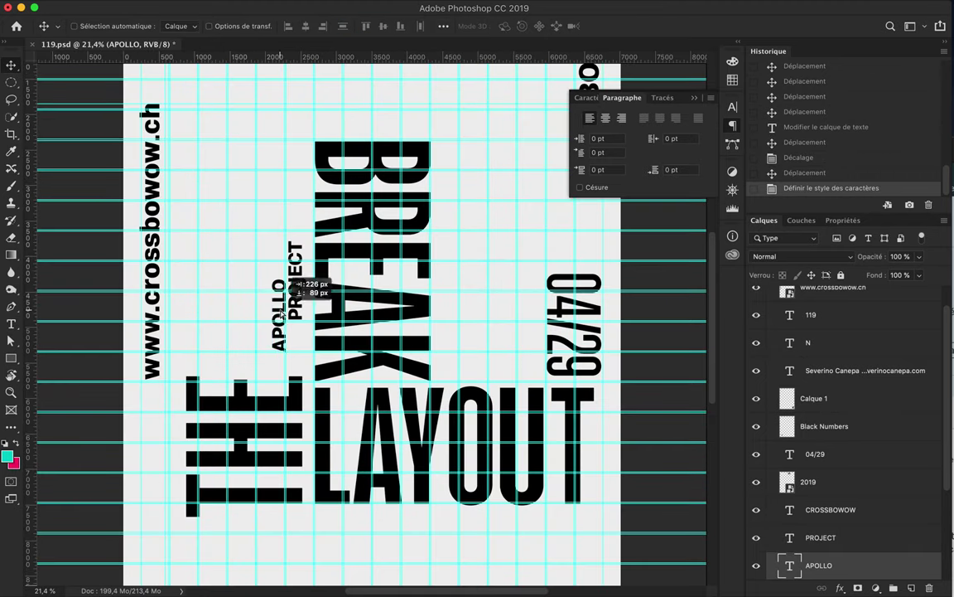
- Move PROJECT to the right of BREAK and rotate it to read the other way
drag(298, 261, 447, 319)
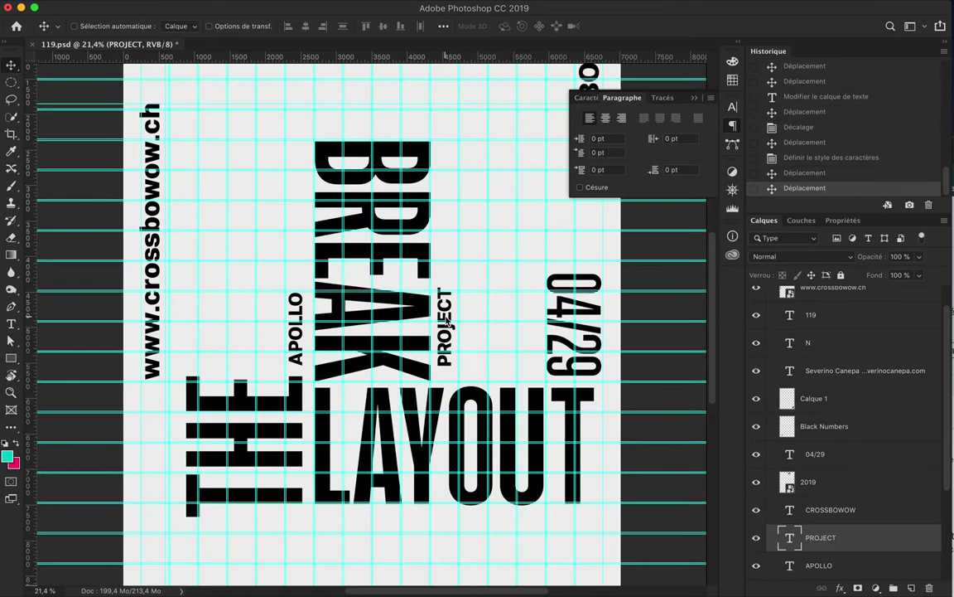
key(ctrl+t)
drag(470, 369, 482, 415)
key(Return)
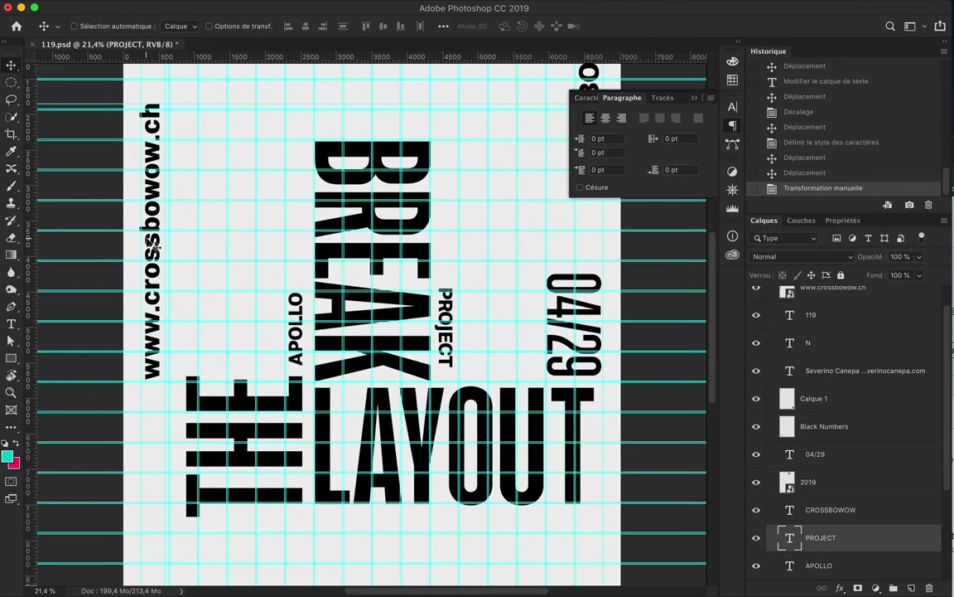
key(t)
key(v)
ctrl+click(146, 147)
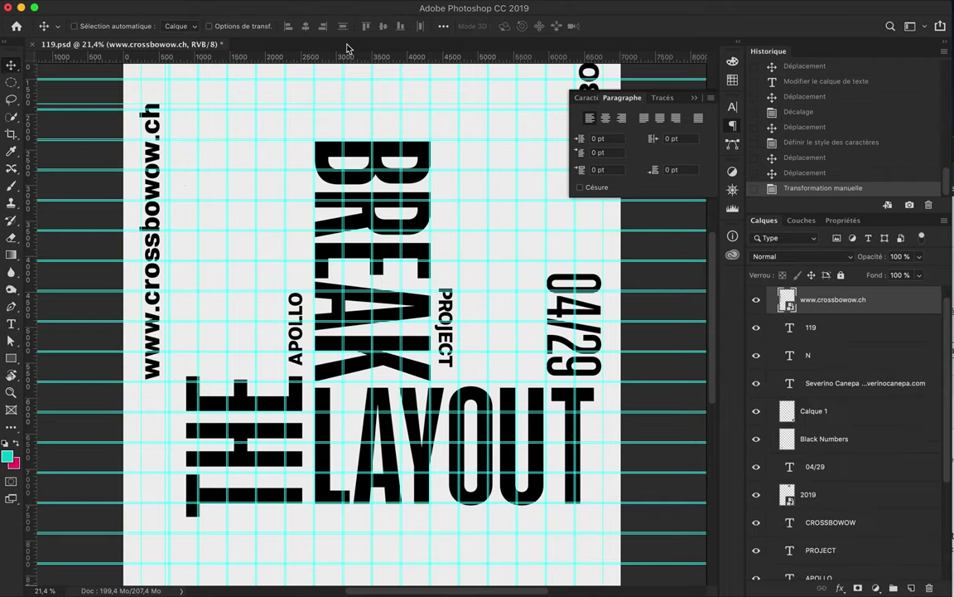
drag(145, 198, 193, 217)
key(ctrl+t)
drag(182, 106, 245, 298)
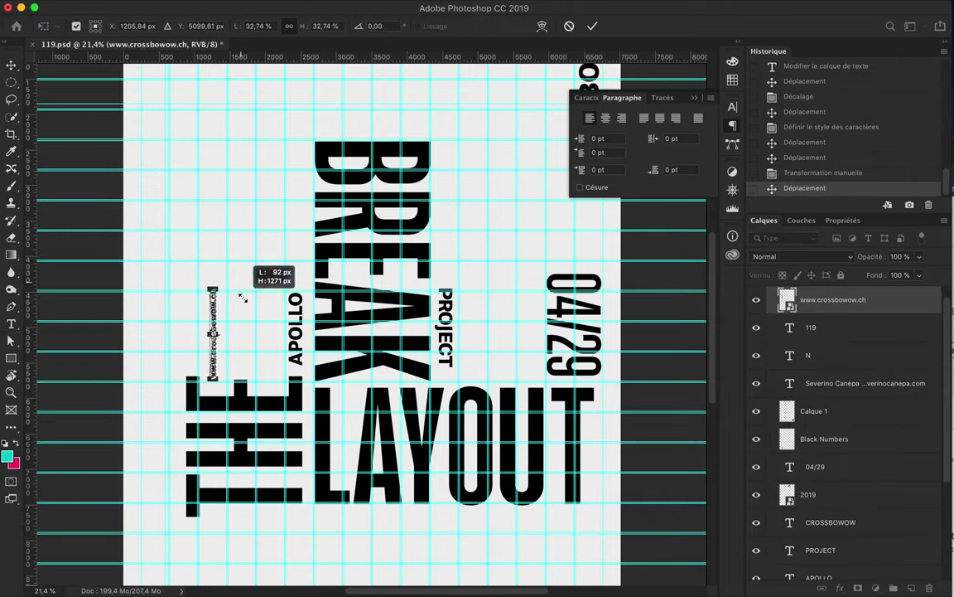
key(Return)
drag(214, 333, 177, 333)
scroll(176, 333, down, 5)
key(ctrl+r)
drag(177, 133, 590, 264)
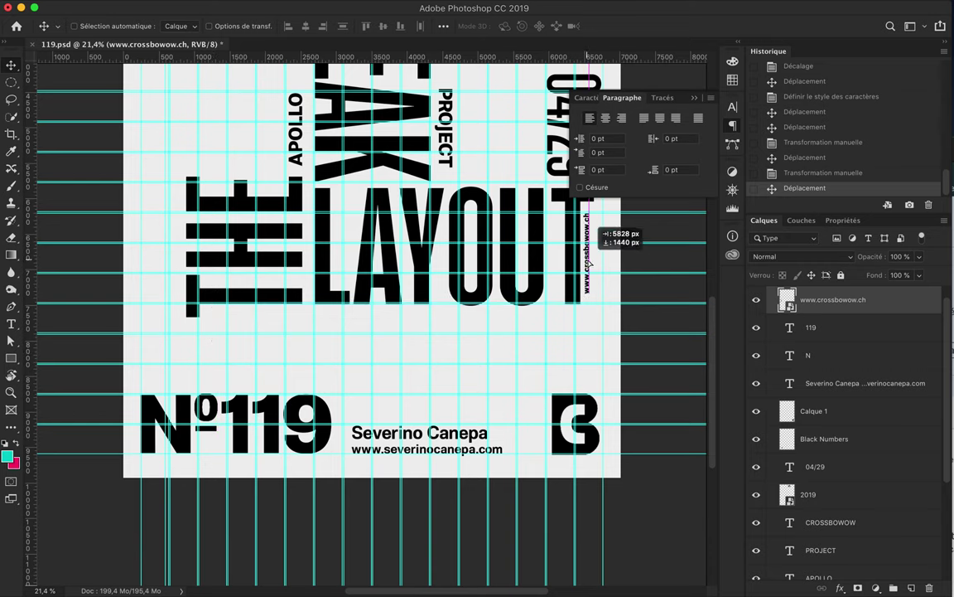
- Shrink the B logo (Calque 1) and move it up
ctrl+click(566, 418)
key(ctrl+t)
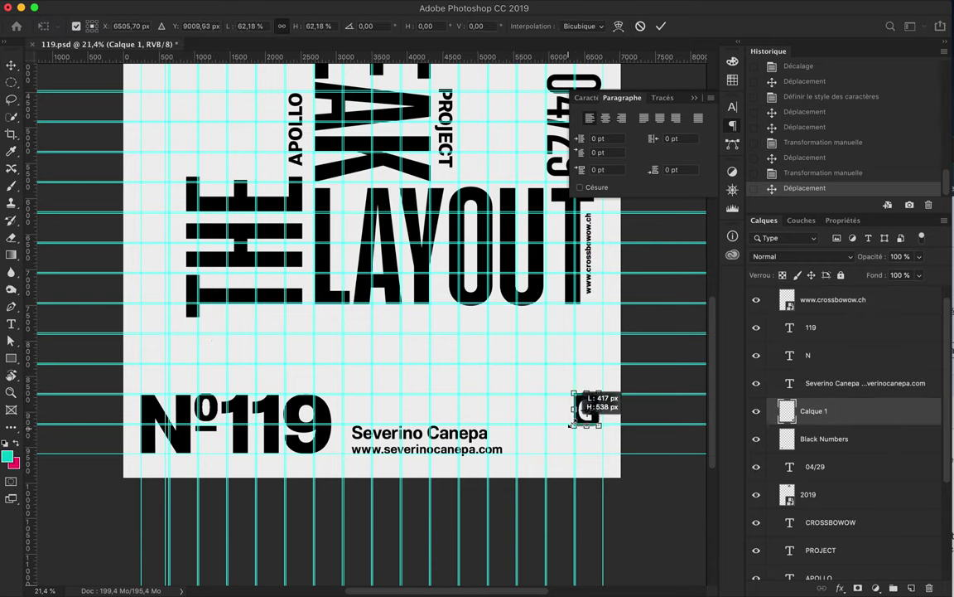
mouse_move(600, 454)
mouse_down()
mouse_move(604, 418)
mouse_move(587, 350)
mouse_up()
key(Return)
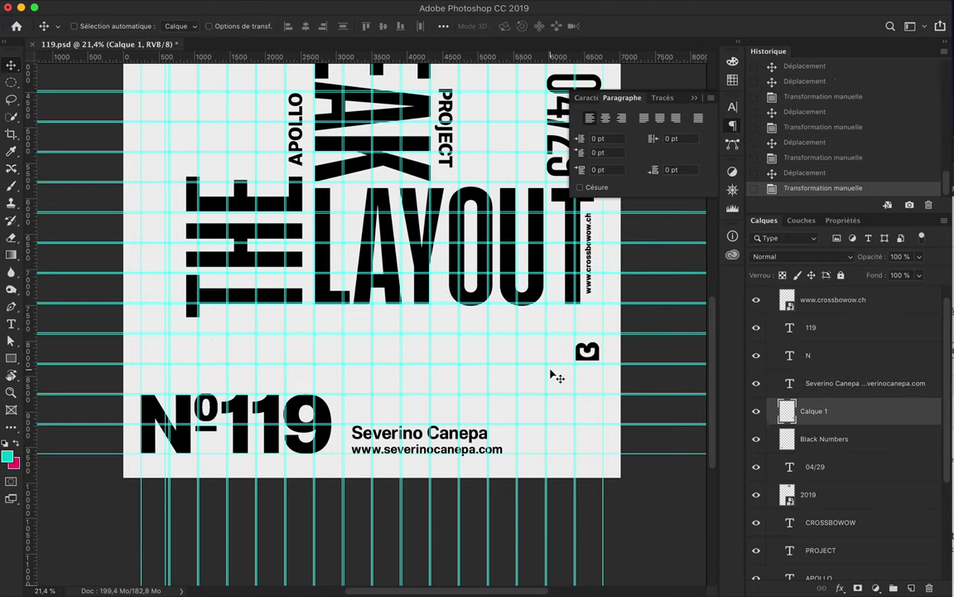
- Change the issue number from Nº119 to Nº120
double_click(325, 425)
text(12)
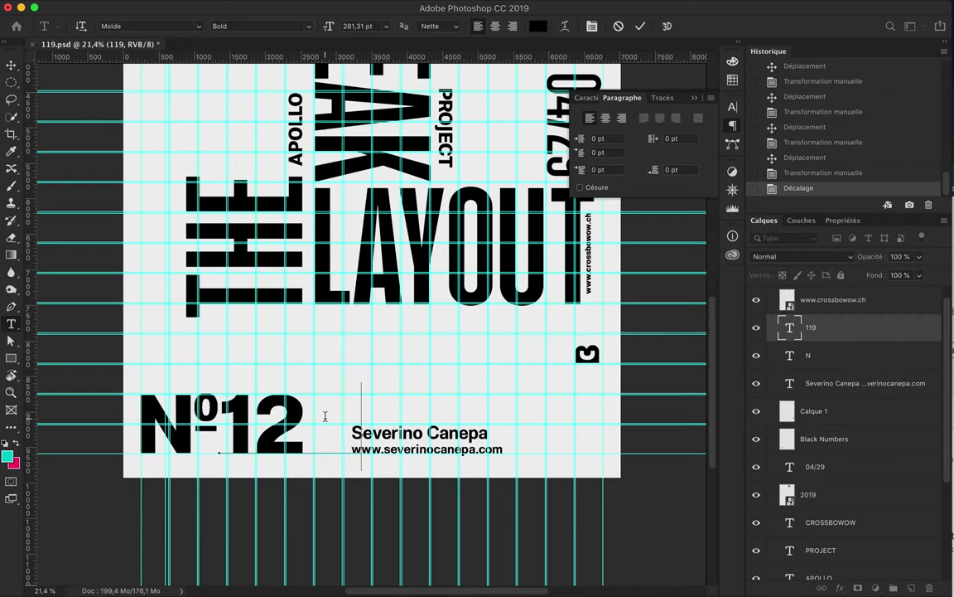
text(0)
key(ctrl+Return)
scroll(510, 331, up, 4)
scroll(509, 331, right, 2)
- Change the date from 04/29 to 04/30 and move it up beside BREAK
double_click(509, 331)
text(30)
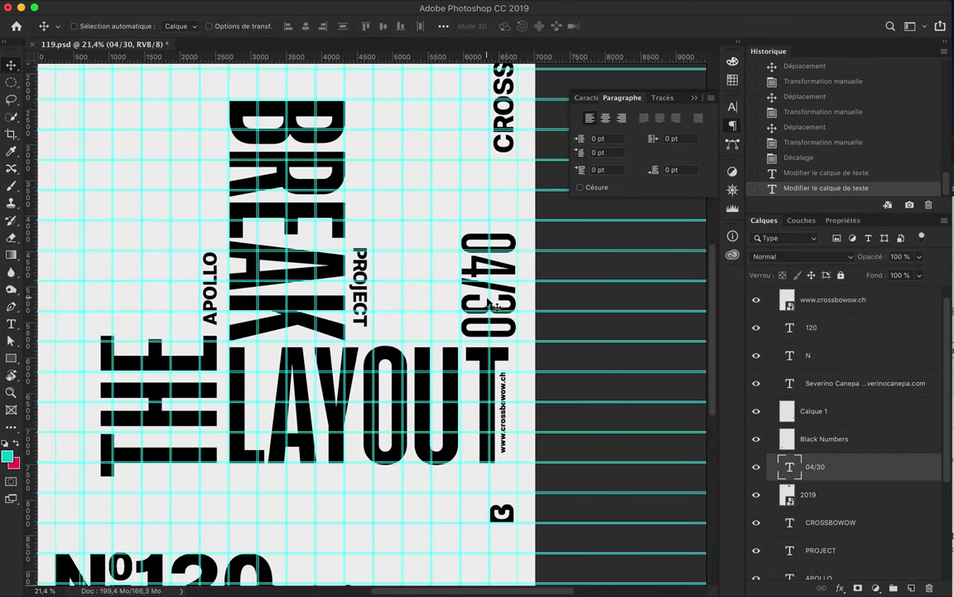
key(ctrl+Return)
drag(507, 323, 412, 211)
scroll(410, 218, down, 1)
scroll(410, 218, down, 1)
- Move CROSSBOWOW beneath LAYOUT, shrink it to about 72%, and align it under THE
ctrl+drag(473, 124, 357, 439)
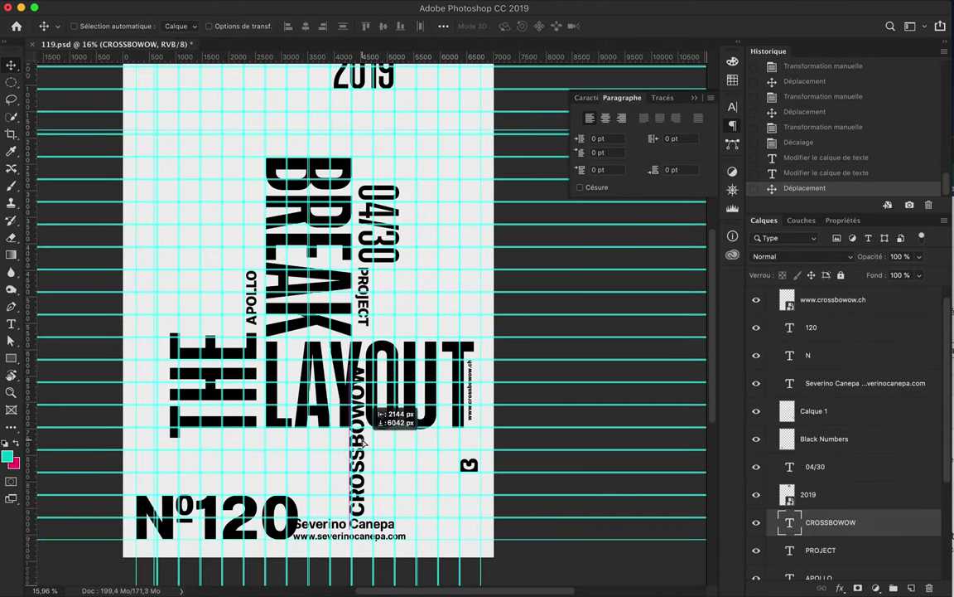
key(ctrl+t)
drag(282, 441, 326, 441)
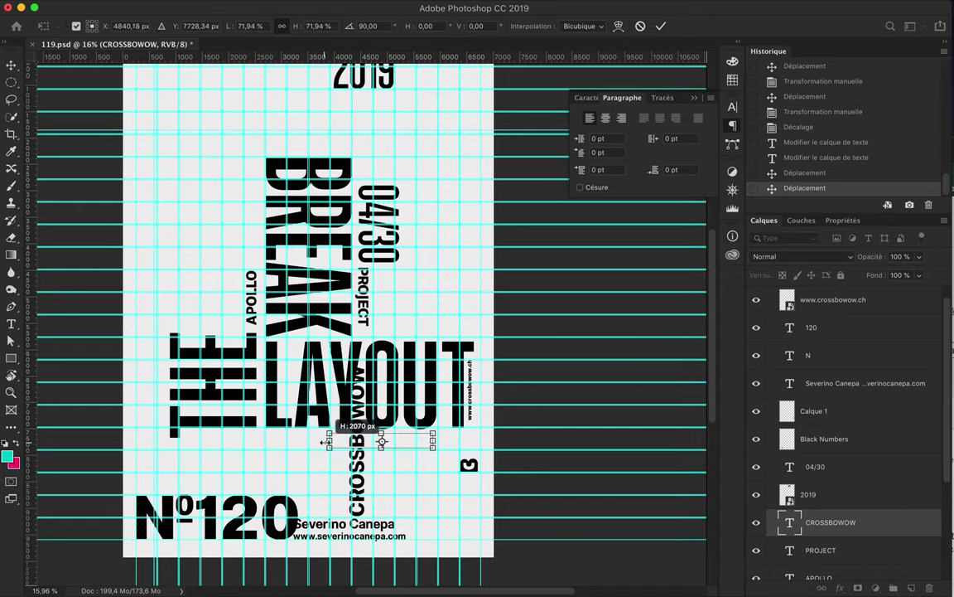
key(Return)
double_click(362, 442)
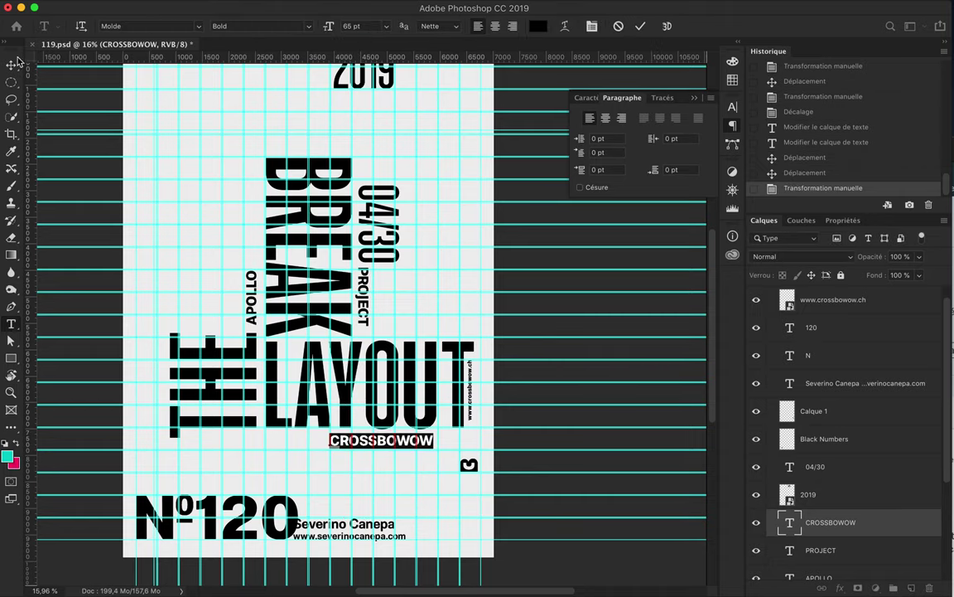
key(ctrl+Return)
key(v)
scroll(381, 464, up, 1)
drag(383, 473, 193, 469)
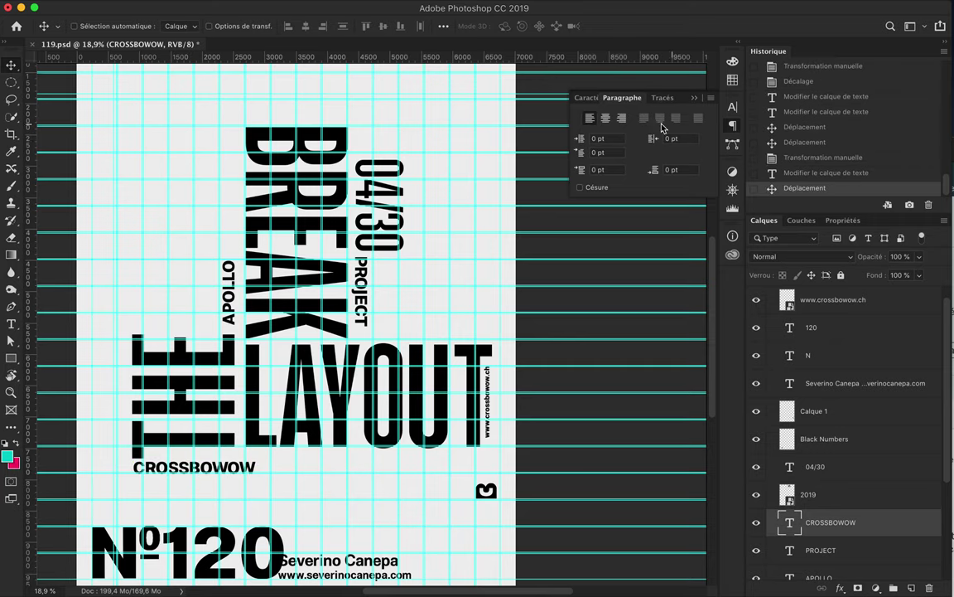
- Widen the letter spacing of CROSSBOWOW in the Character panel
click(590, 97)
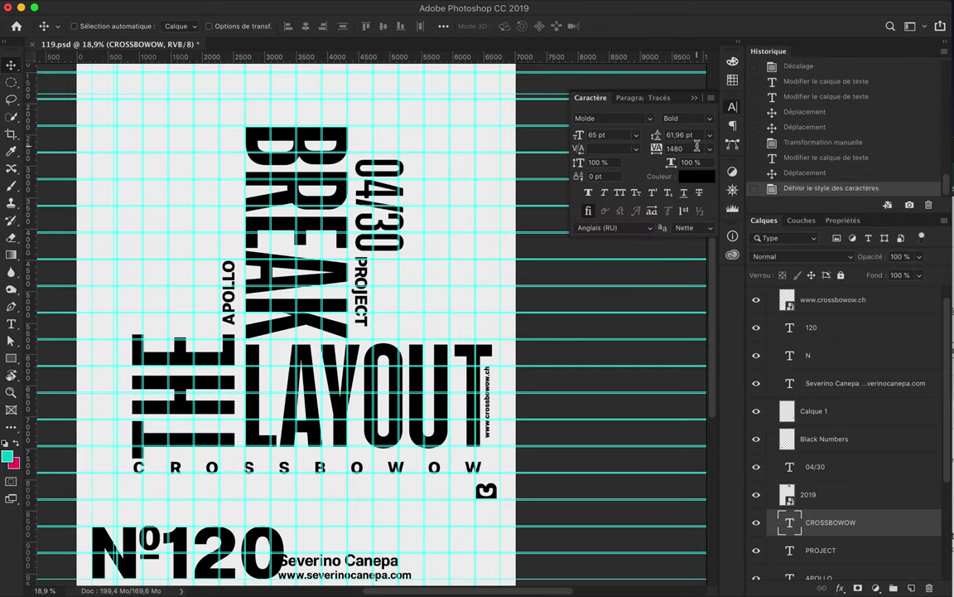
click(700, 149)
click(691, 150)
key(BackSpace)
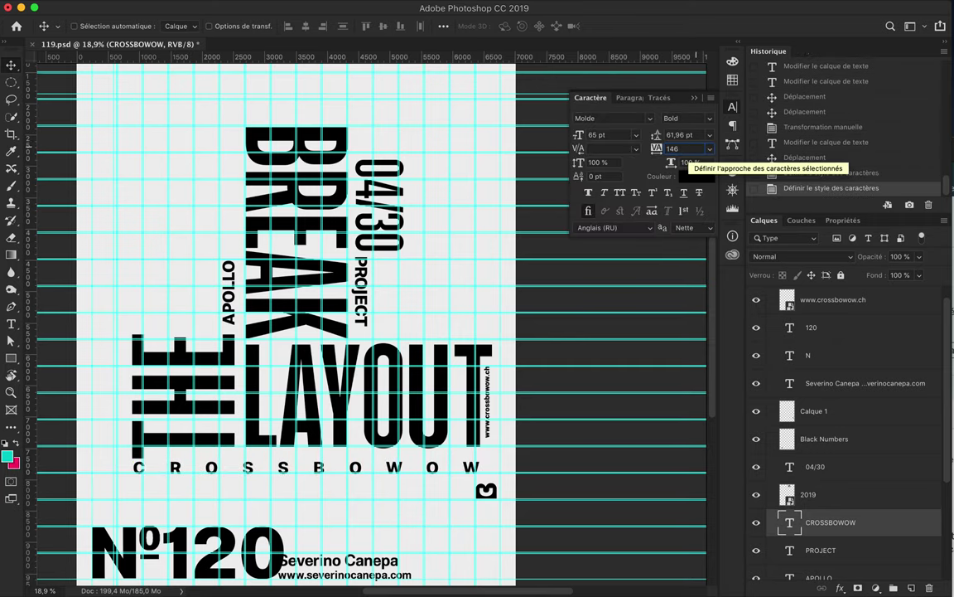
drag(486, 492, 470, 492)
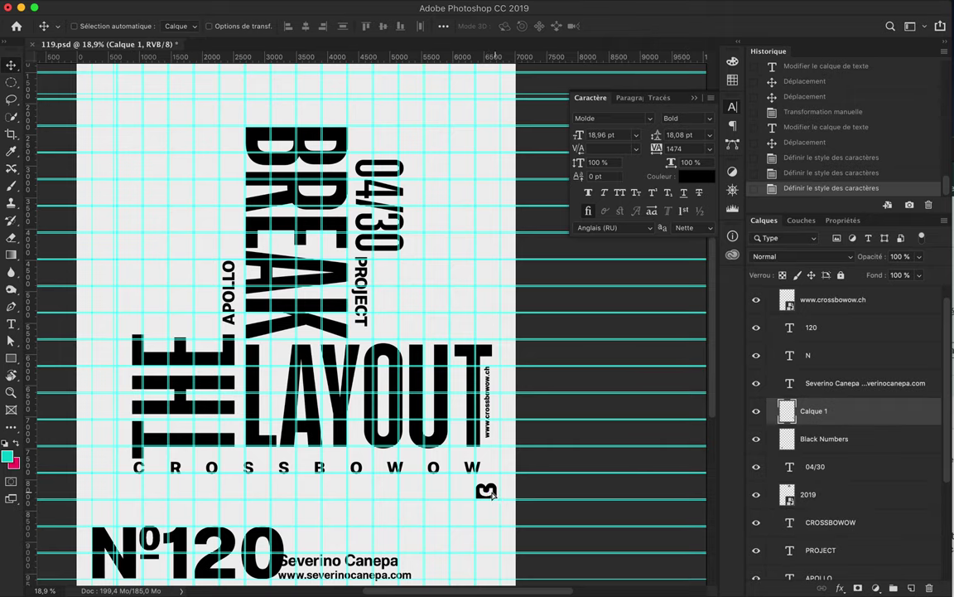
- Shrink Nº120 to about half size
scroll(373, 497, down, 2)
click(282, 504)
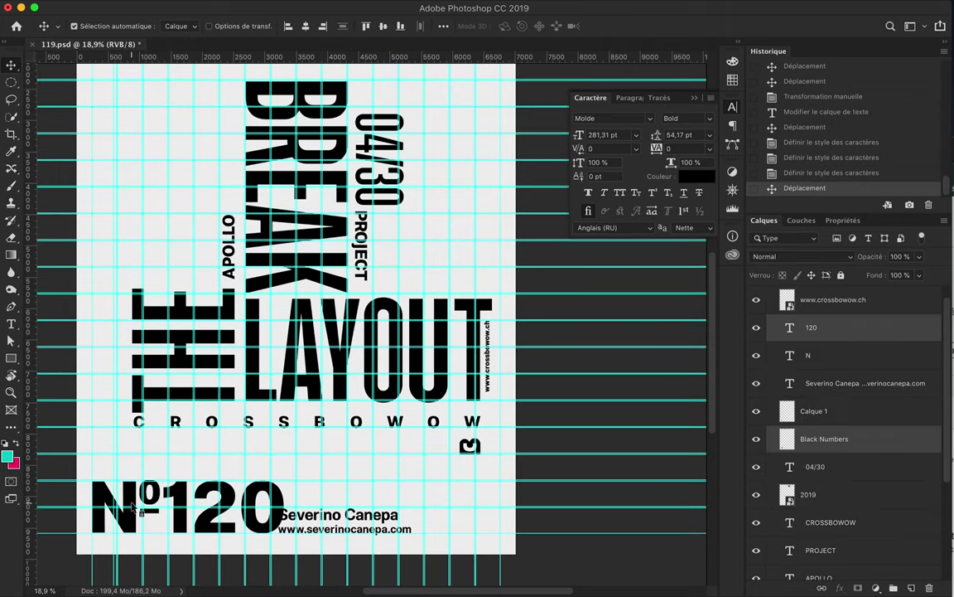
key(ctrl+t)
mouse_move(199, 502)
mouse_down()
mouse_move(189, 493)
mouse_move(280, 454)
mouse_move(345, 454)
mouse_up()
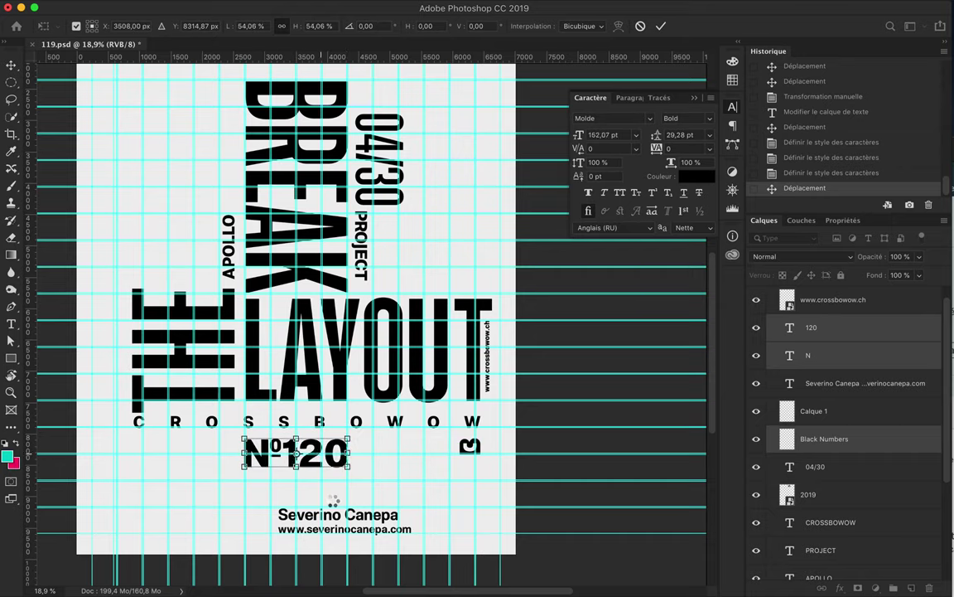
key(Return)
- Copy the credit text into a separate author-name line under the left of CROSSBOWOW
click(335, 512)
key(t)
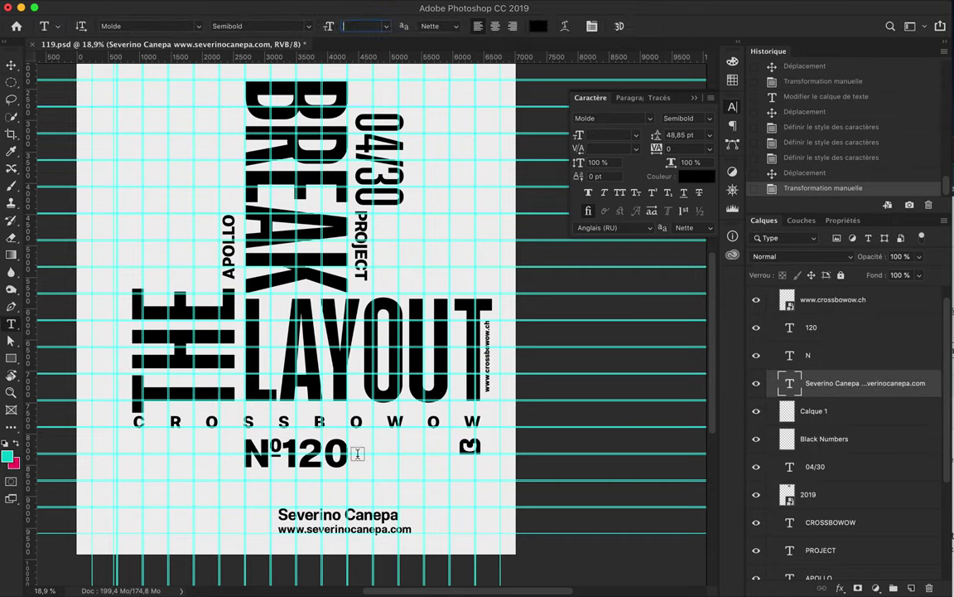
triple_click(334, 515)
drag(335, 513, 234, 500)
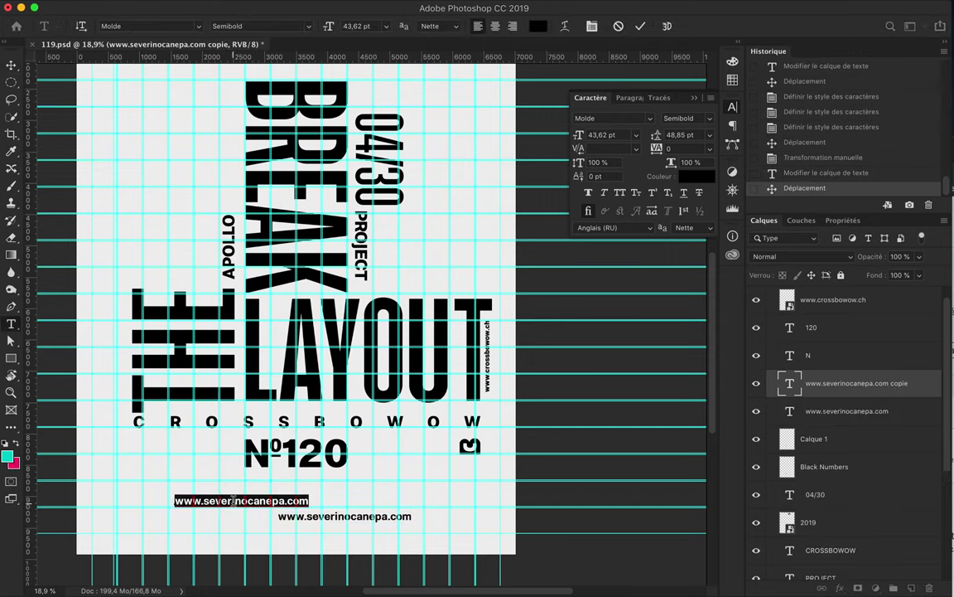
text(epa)
key(ctrl+Return)
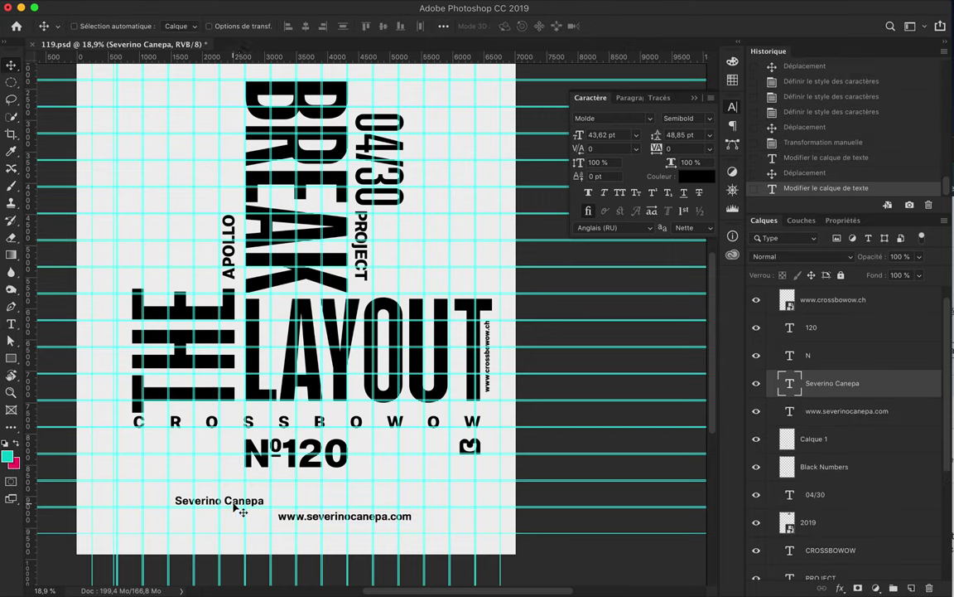
drag(200, 445, 202, 450)
text(40)
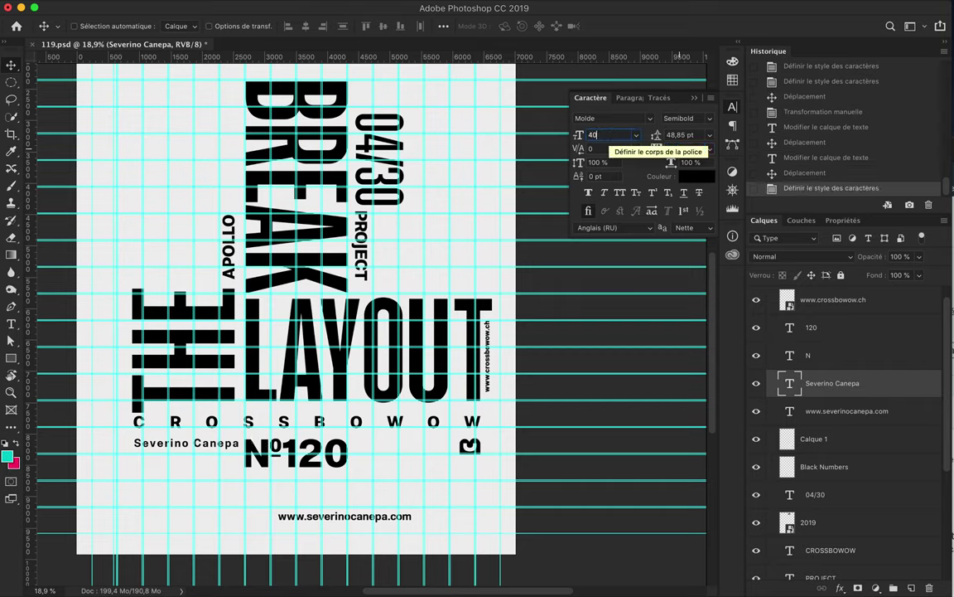
- Set the author name and web address to 40 pt and lower the logo mark
key(Return)
ctrl+click(369, 518)
text(40)
key(Return)
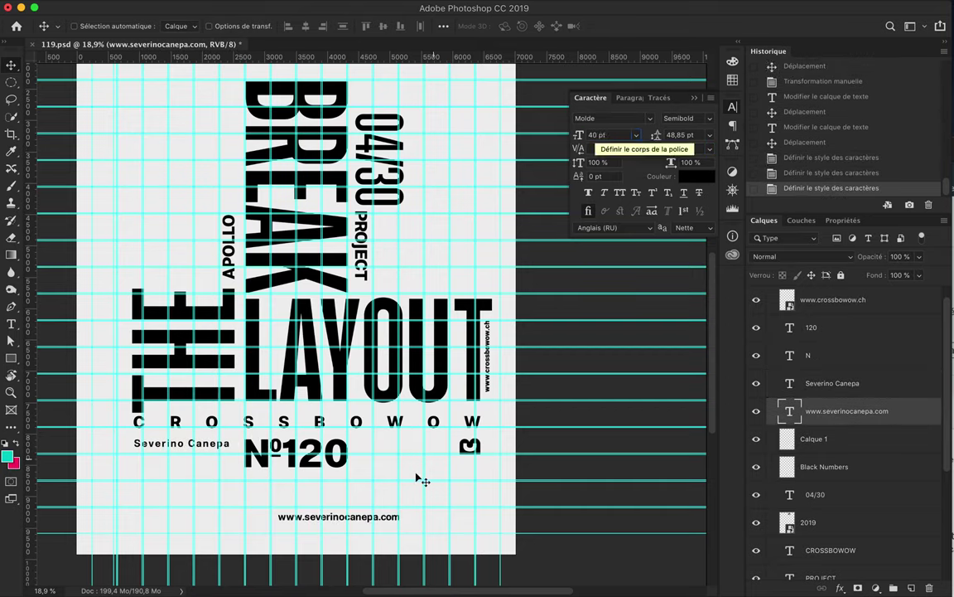
drag(445, 447, 486, 480)
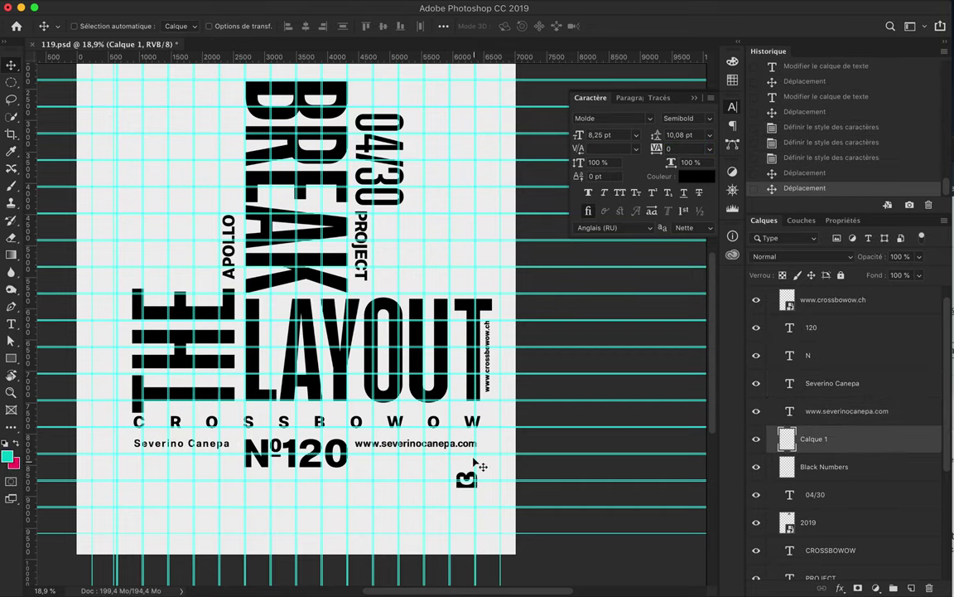
- Tighten the author's website URL tracking to 0 and select the author name too
double_click(790, 411)
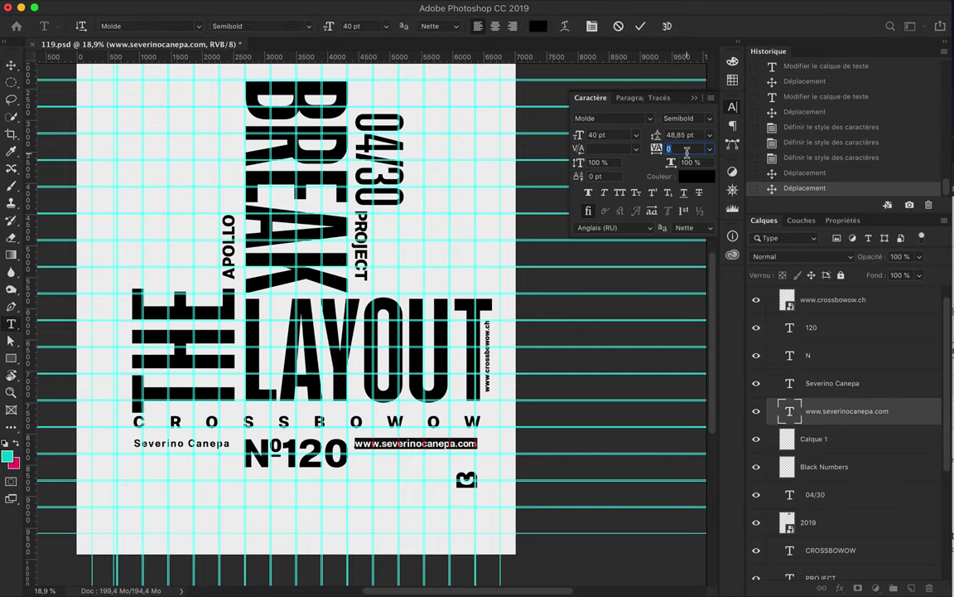
key(Return)
click(12, 64)
shift+click(833, 382)
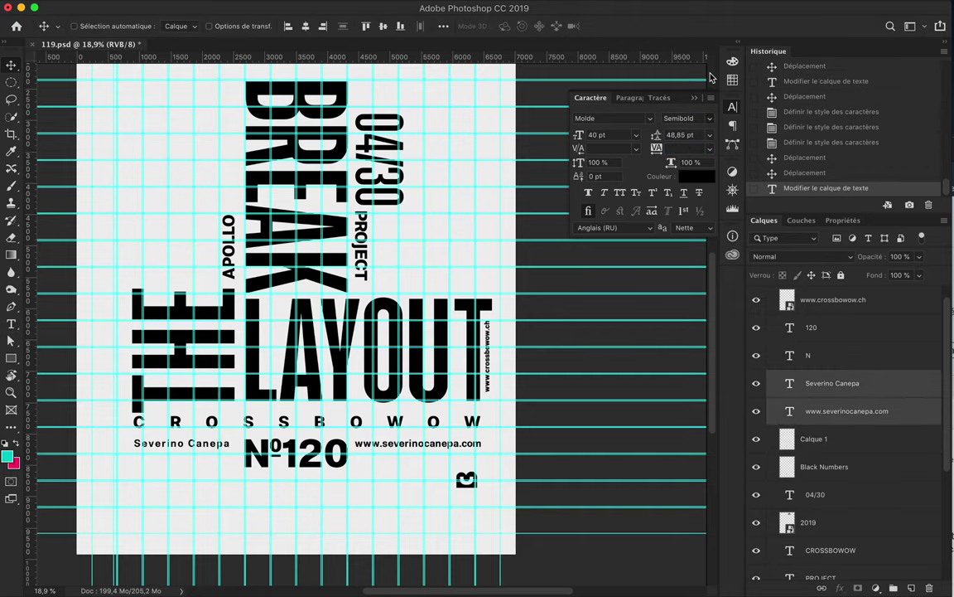
click(490, 353)
click(500, 358)
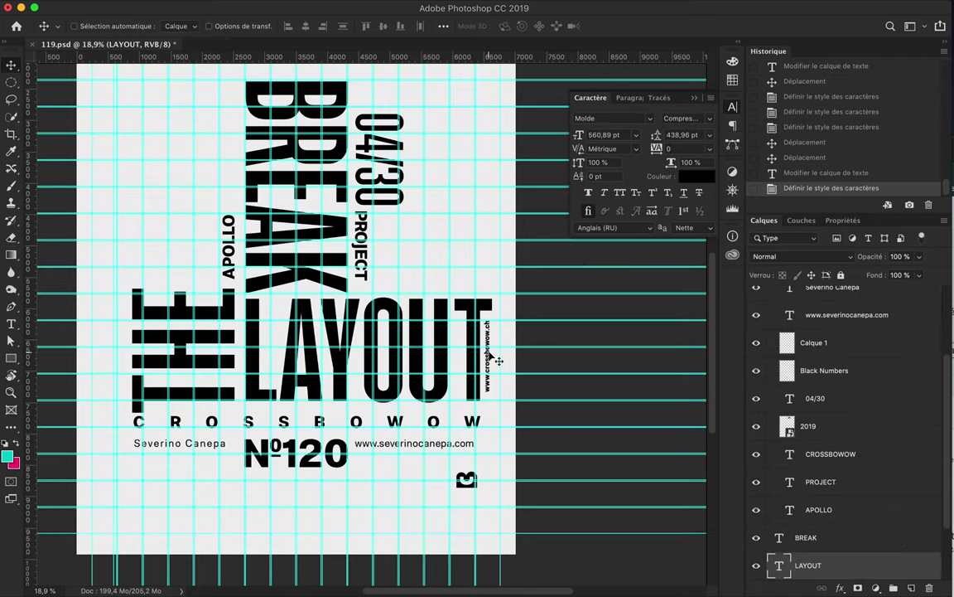
click(686, 119)
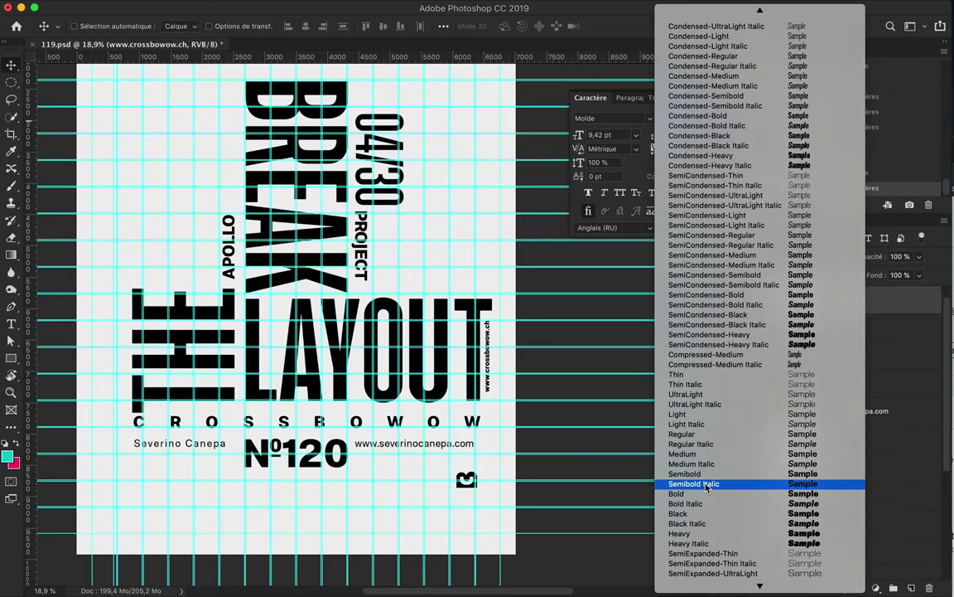
click(711, 441)
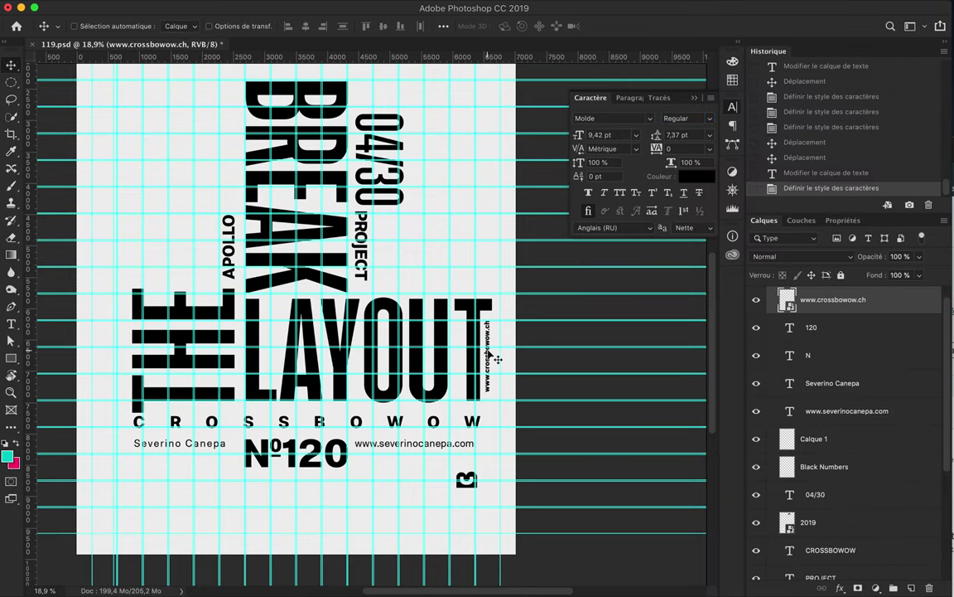
key(t)
click(464, 348)
scroll(530, 367, up, 2)
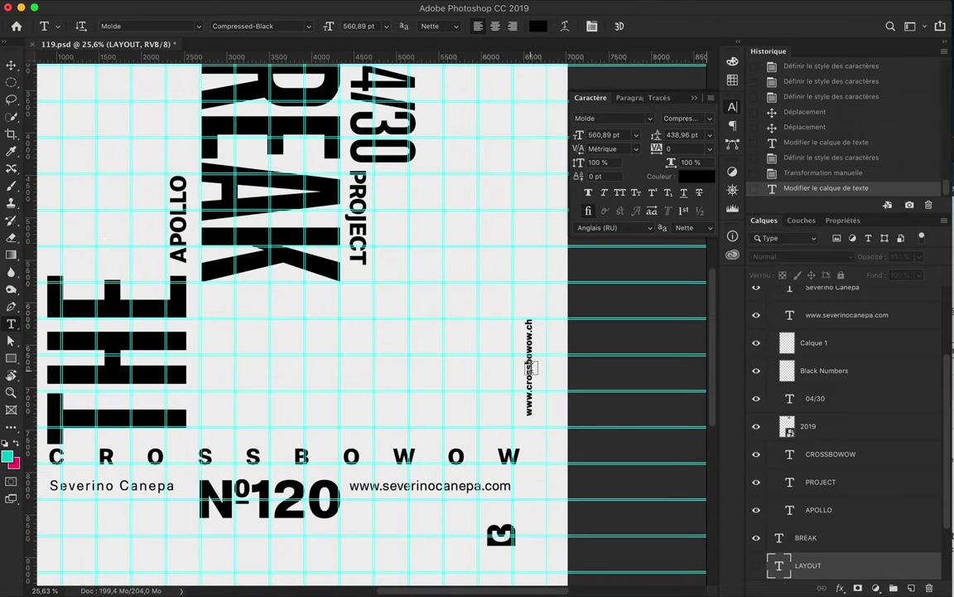
scroll(848, 425, up, 3)
click(847, 315)
scroll(532, 366, up, 3)
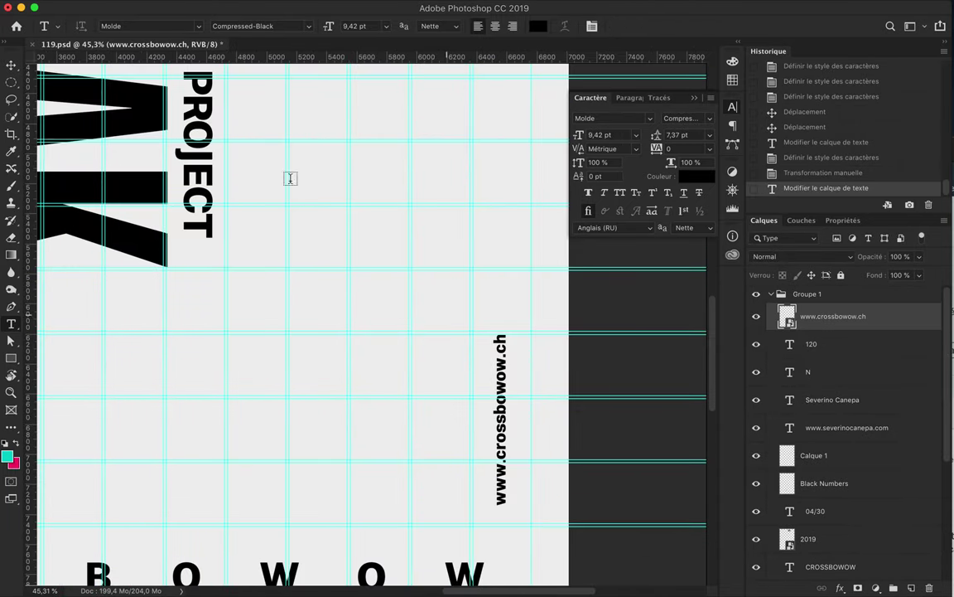
scroll(489, 390, up, 2)
scroll(431, 414, right, 3)
click(362, 429)
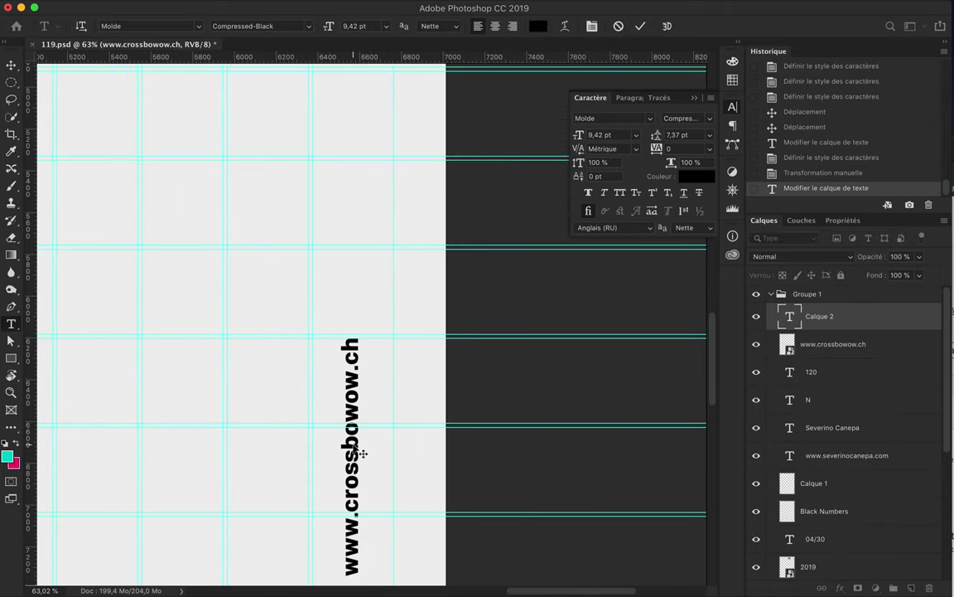
key(Escape)
key(Delete)
key(ctrl+z)
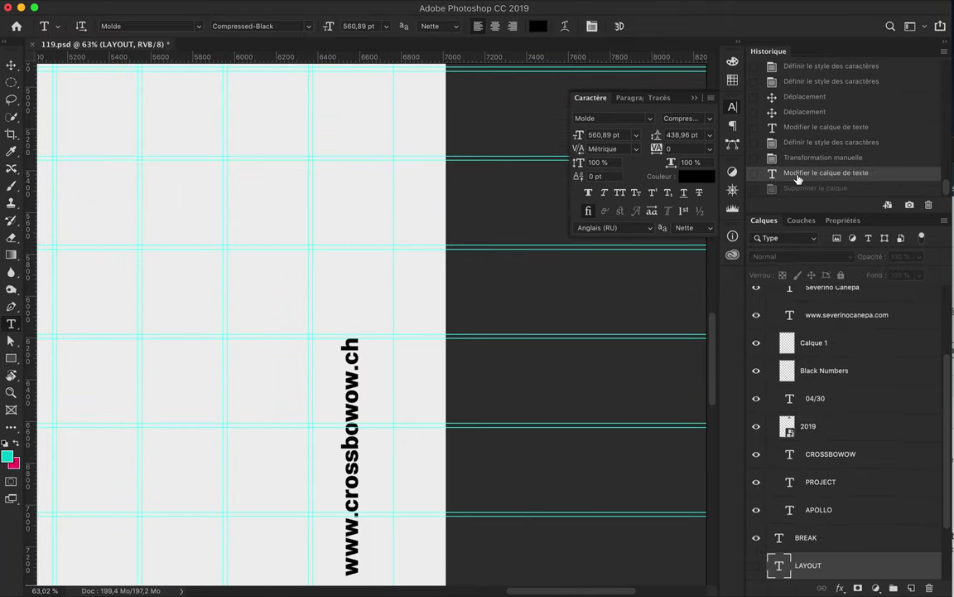
click(342, 417)
key(Escape)
drag(365, 418, 346, 340)
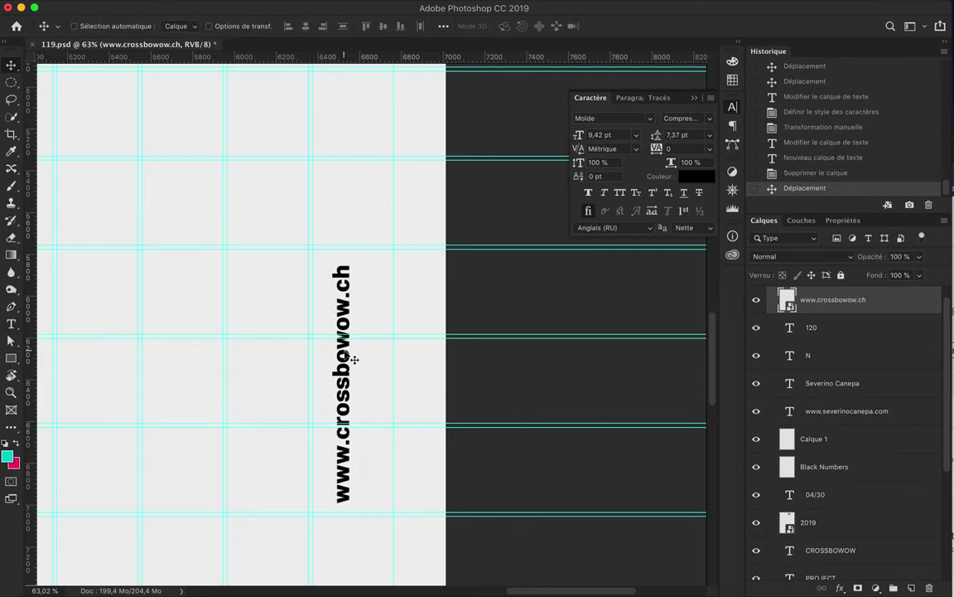
- Rotate the old web address horizontal, then delete the old crossbowow text layer
key(ctrl+t)
drag(290, 279, 447, 332)
key(Return)
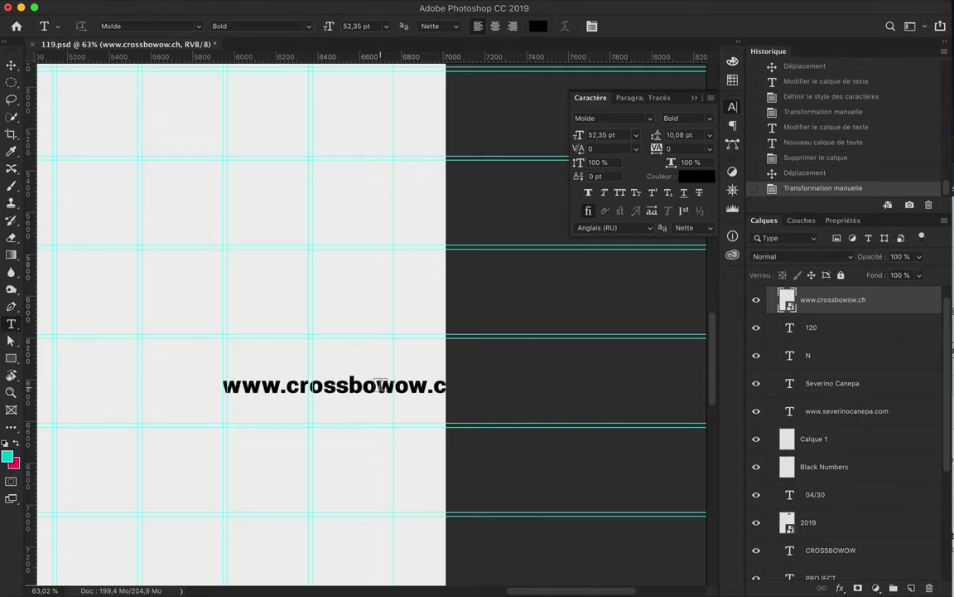
click(380, 385)
key(Escape)
key(v)
key(Delete)
key(t)
click(248, 377)
text(www.crossbowow.ch)
key(Escape)
key(v)
drag(245, 373, 218, 373)
click(605, 135)
text(43)
key(Return)
- Rotate the web address vertical beside LAYOUT's final T and shrink it to 23 pt
key(ctrl+t)
drag(315, 335, 166, 212)
mouse_move(171, 271)
mouse_down()
mouse_move(271, 271)
mouse_move(378, 414)
mouse_up()
key(Return)
scroll(852, 373, down, 5)
click(756, 536)
click(595, 134)
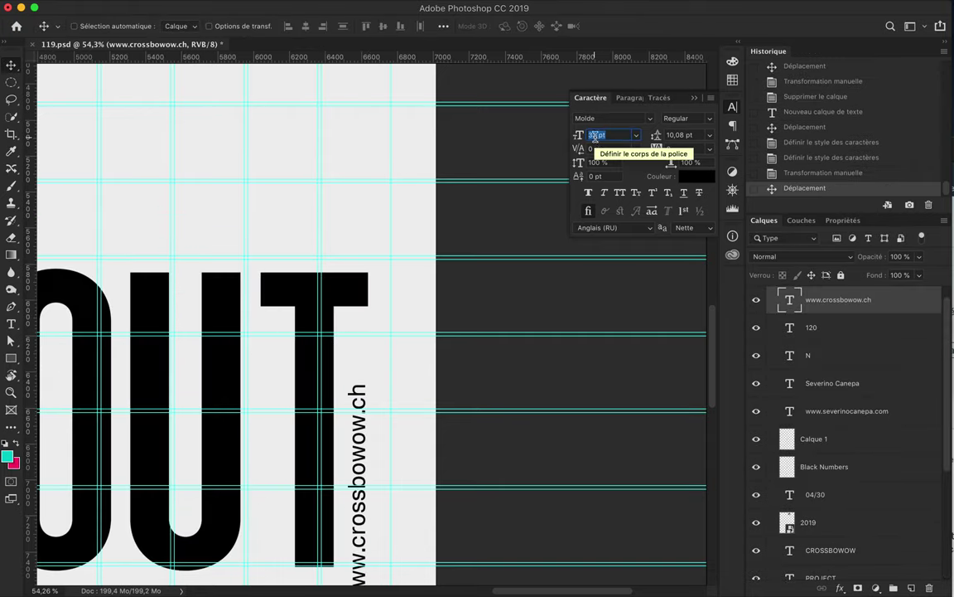
mouse_move(372, 474)
mouse_down()
mouse_move(372, 340)
mouse_move(351, 490)
mouse_up()
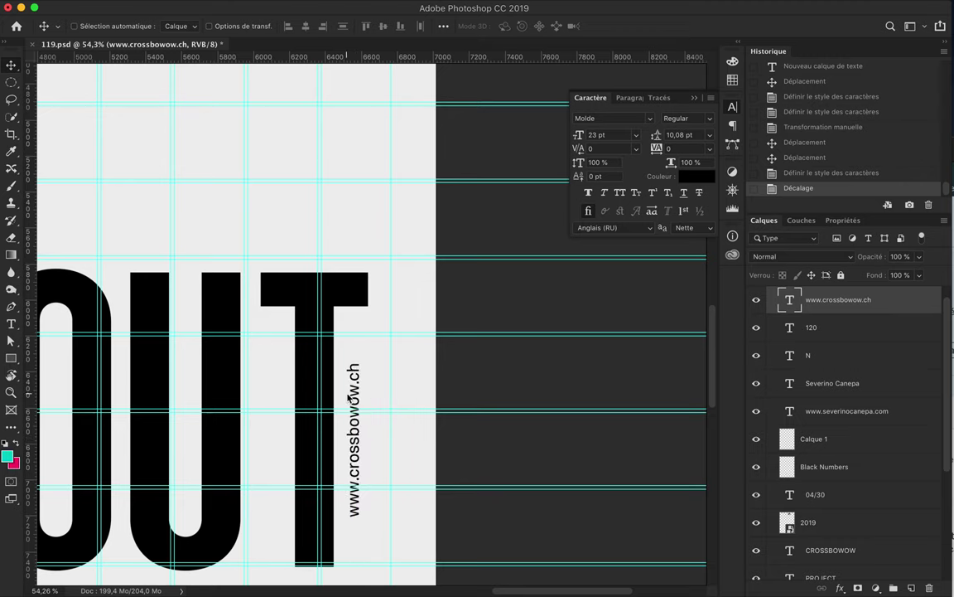
- Move and slightly enlarge 2019 so it sits just above BREAK
key(ctrl+0)
drag(373, 106, 371, 179)
key(ctrl+t)
drag(403, 145, 412, 141)
key(Return)
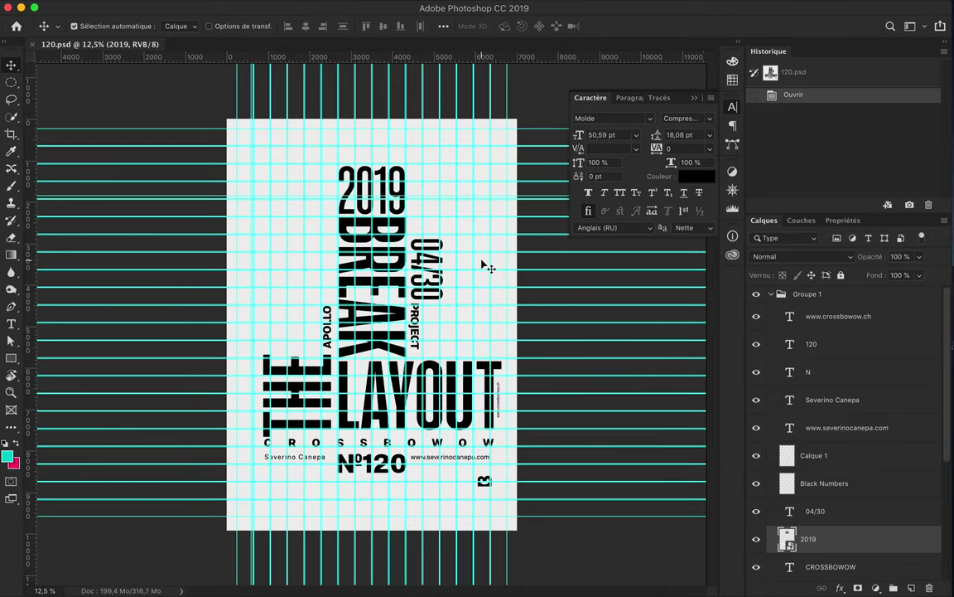
- Hide the guides, go full-screen, and save the poster as a Photoshop PSD
key(ctrl+semicolon)
key(f)
key(f)
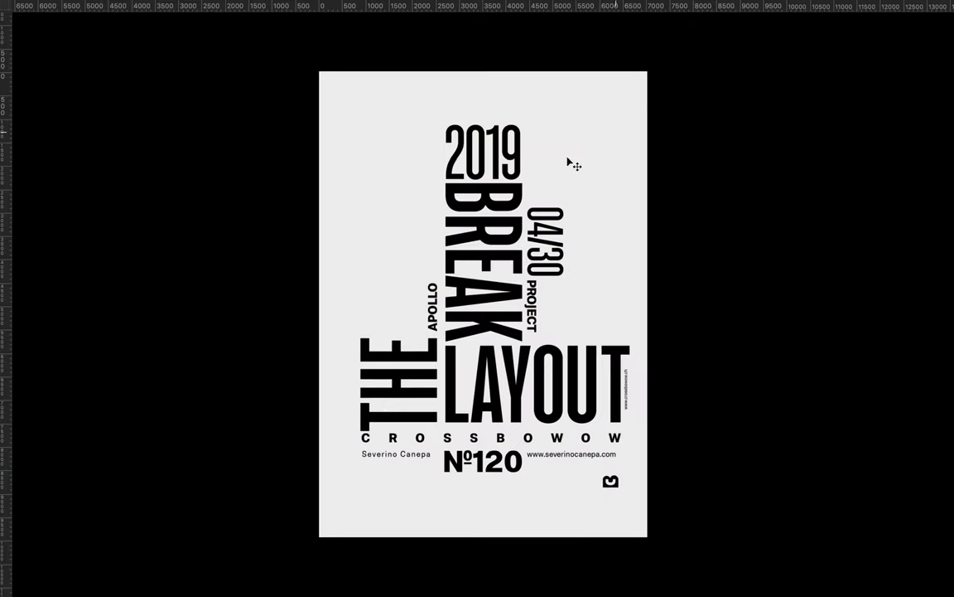
key(ctrl+shift+s)
key(Return)
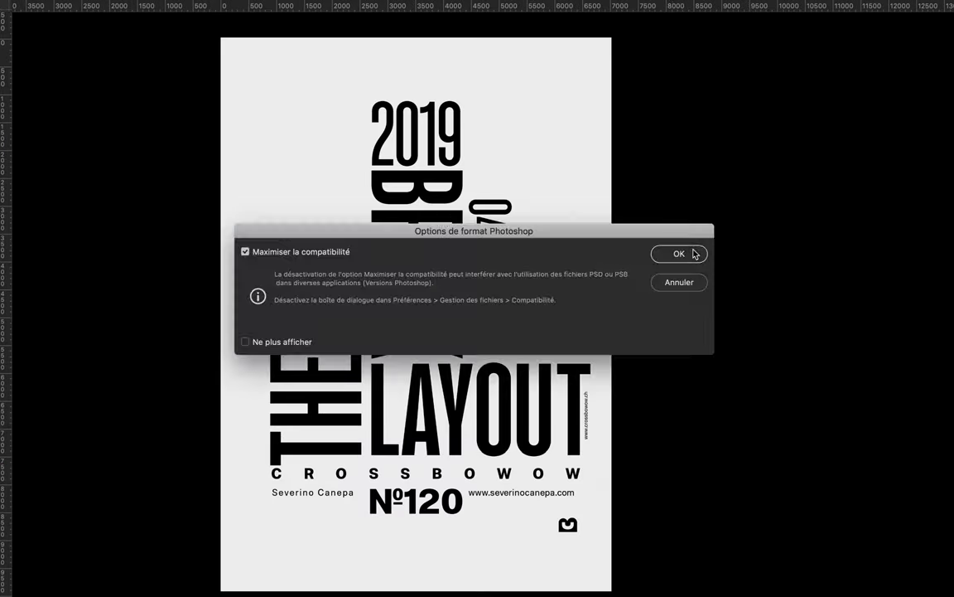
click(691, 253)
- Enlarge BREAK at the upper left, nudge THE, and run CROSSBOWOW down the left edge
drag(420, 200, 285, 60)
drag(356, 223, 424, 308)
drag(335, 160, 322, 159)
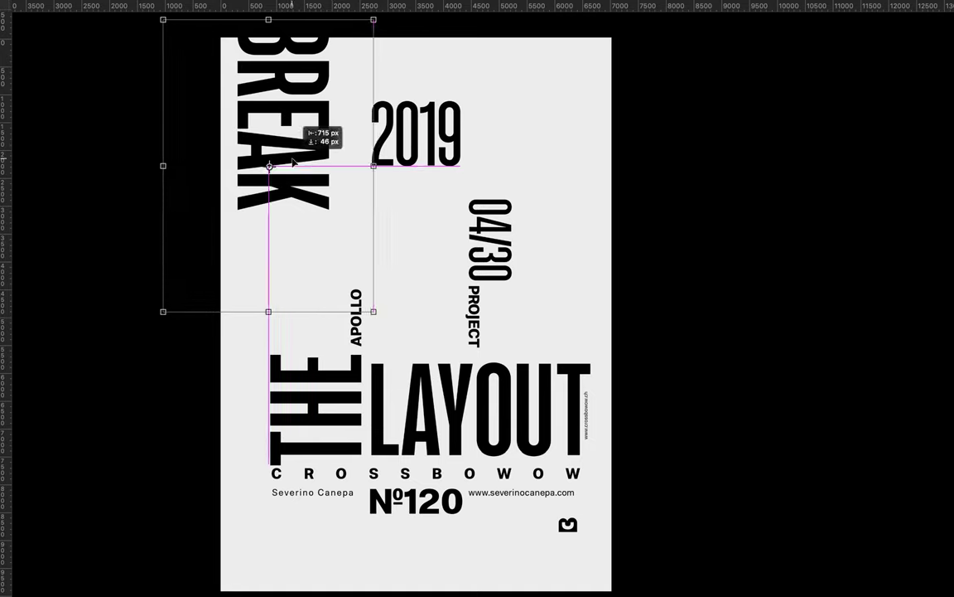
drag(315, 373, 305, 362)
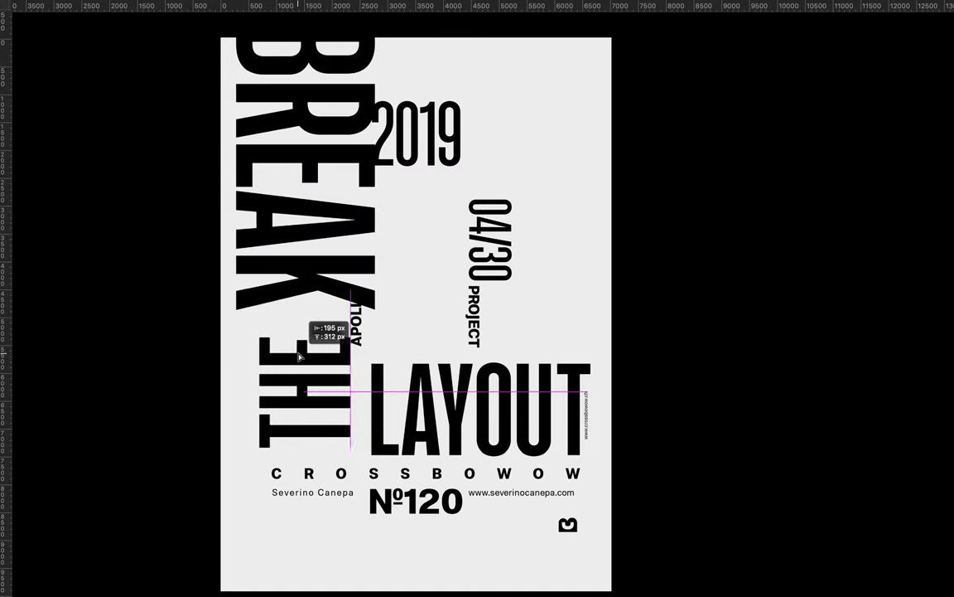
drag(437, 473, 229, 342)
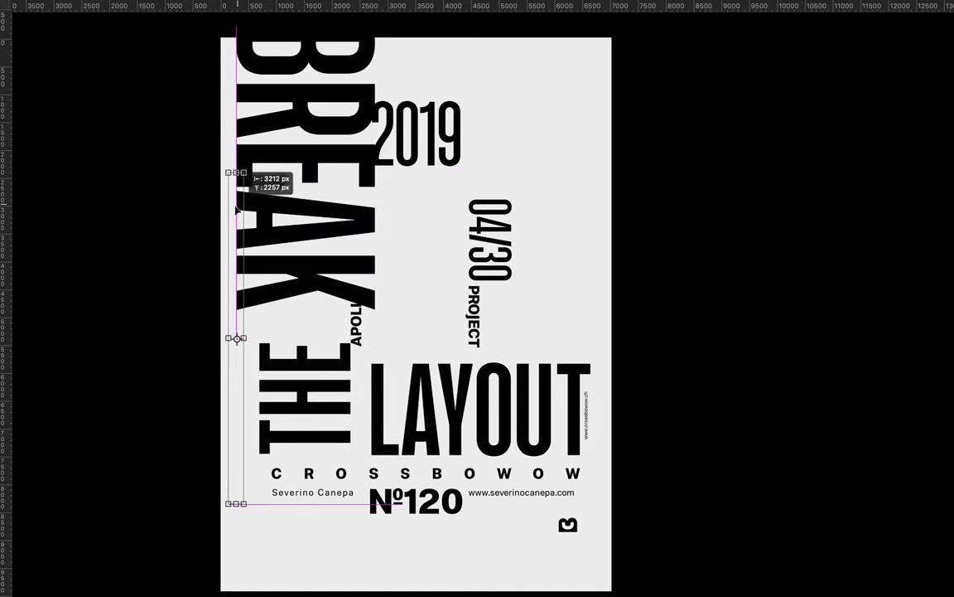
- Stand LAYOUT vertically at the right edge and group the N and Black Numbers layers
drag(401, 320, 389, 489)
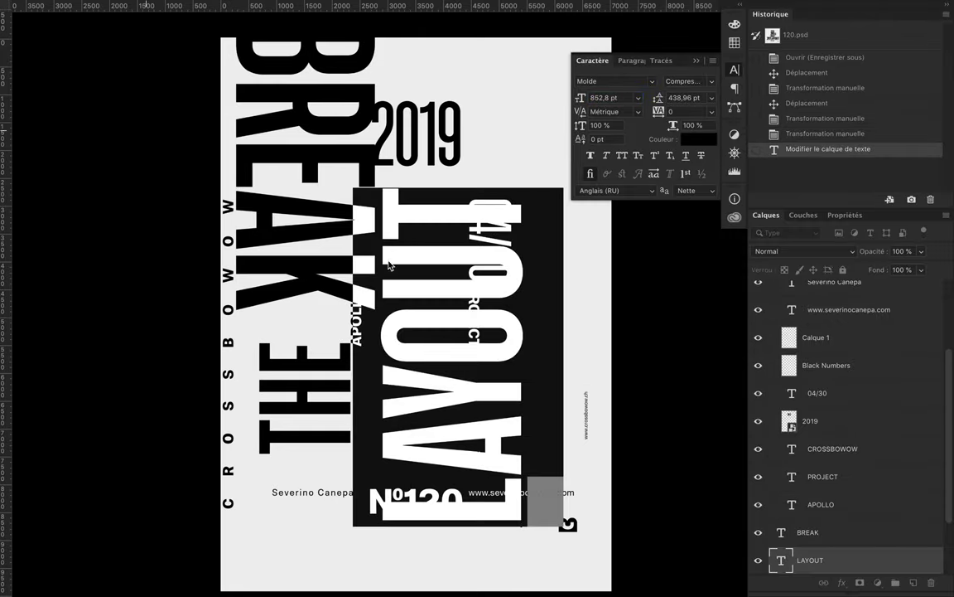
key(Tab)
mouse_move(477, 383)
mouse_down()
mouse_move(458, 501)
mouse_move(458, 340)
mouse_move(584, 415)
mouse_up()
drag(449, 323, 393, 323)
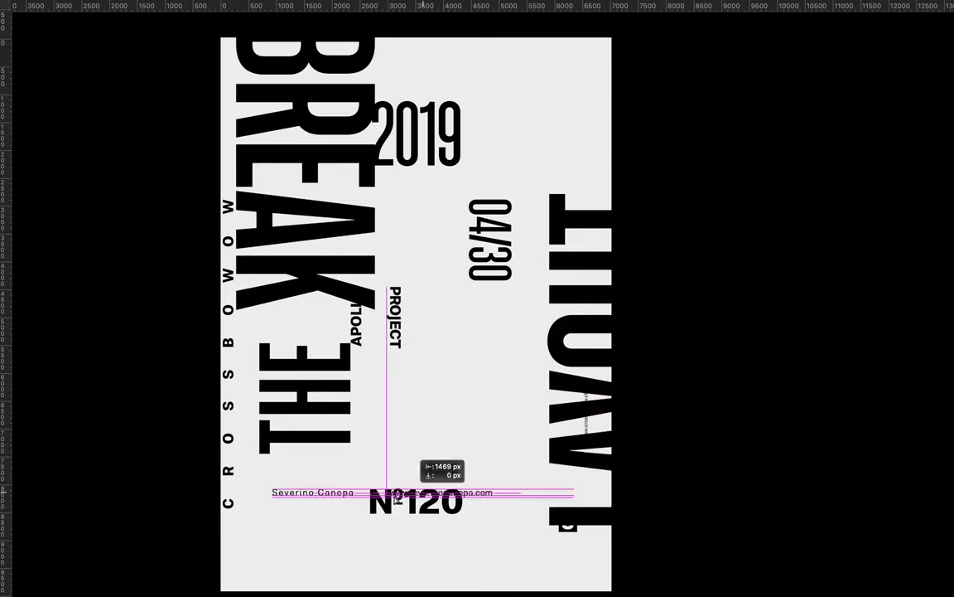
scroll(837, 384, up, 3)
scroll(837, 383, down, 2)
scroll(829, 377, up, 1)
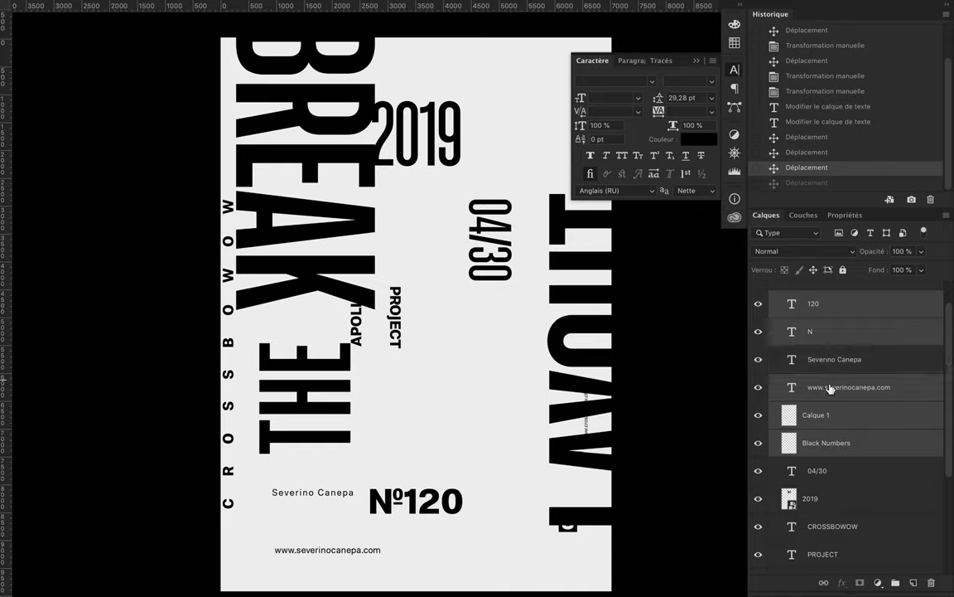
key(ctrl+g)
- Rotate №120 a quarter turn, move LAYOUT left, nudge THE down, and raise APOLLO PROJECT
drag(447, 468, 383, 491)
key(Return)
drag(574, 487, 406, 487)
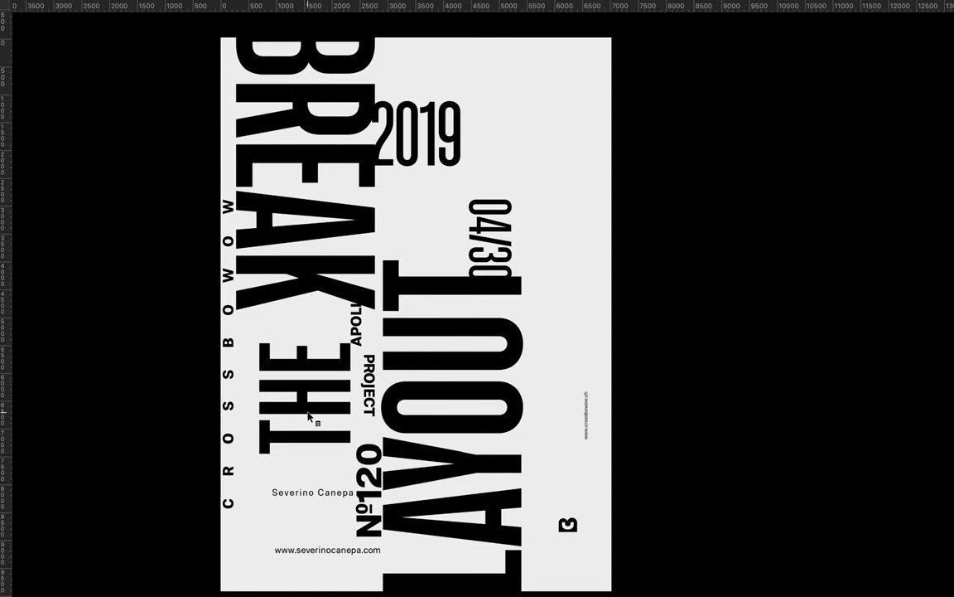
drag(306, 412, 307, 418)
drag(387, 325, 395, 251)
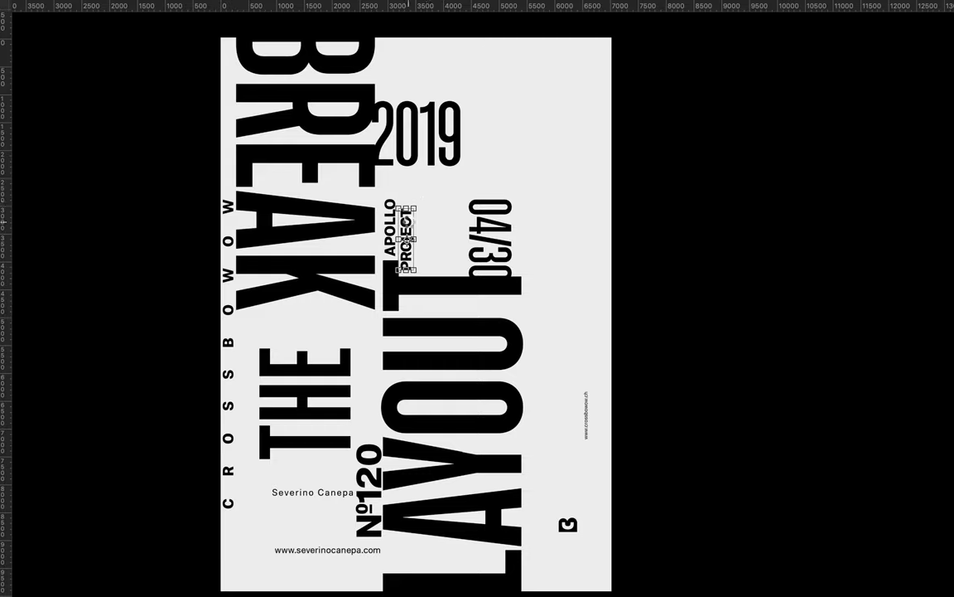
- Transform №120, move the designer's name lower right, and shift 2019 slightly right
key(ctrl+plus)
key(ctrl+0)
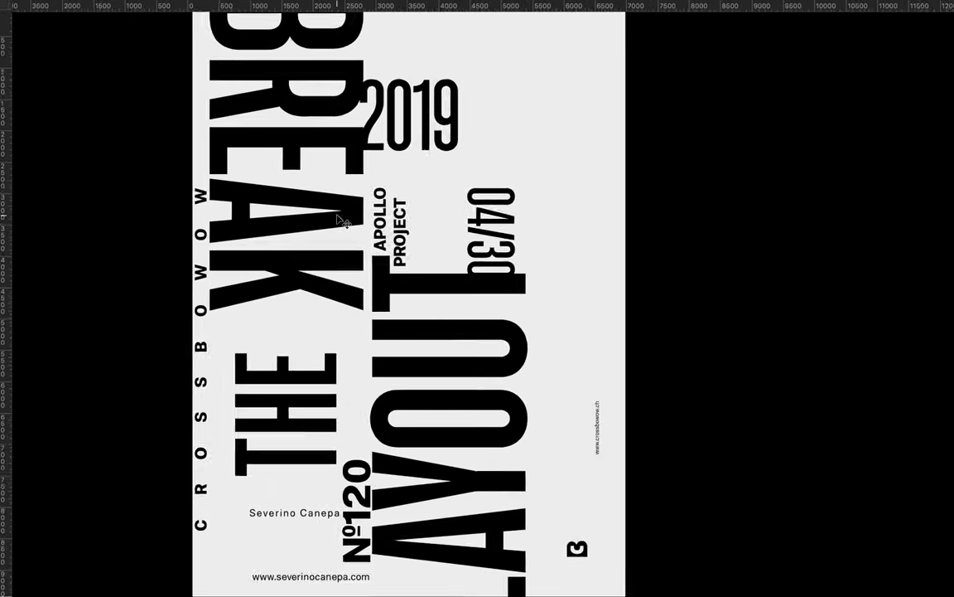
right_click(373, 404)
click(369, 524)
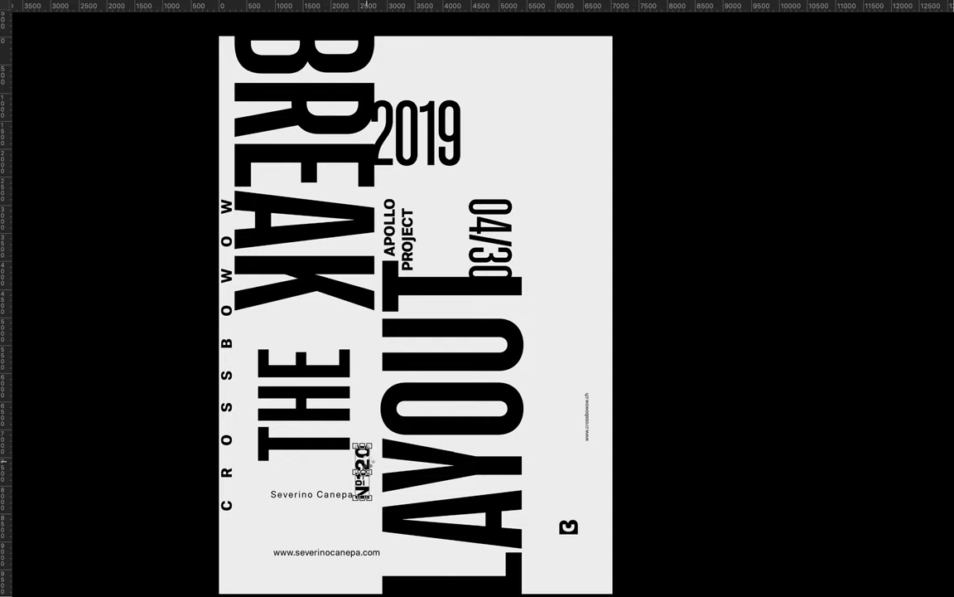
drag(574, 486, 583, 471)
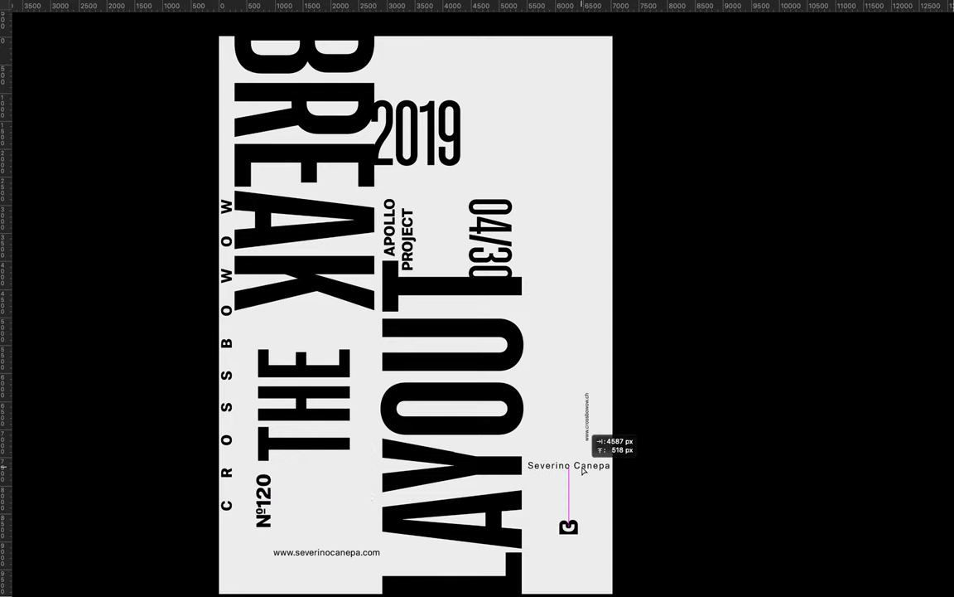
drag(460, 149, 486, 144)
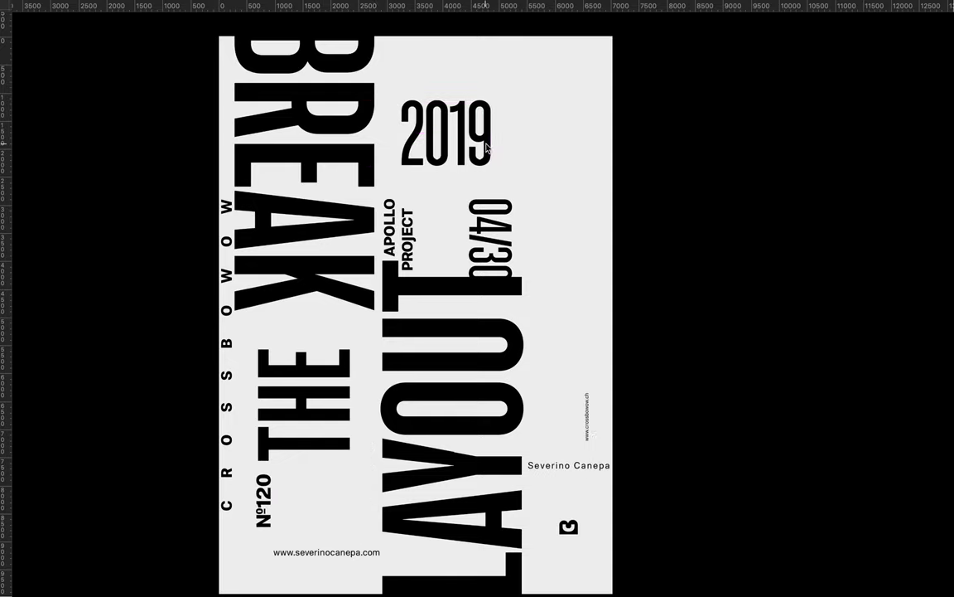
key(Tab)
click(688, 81)
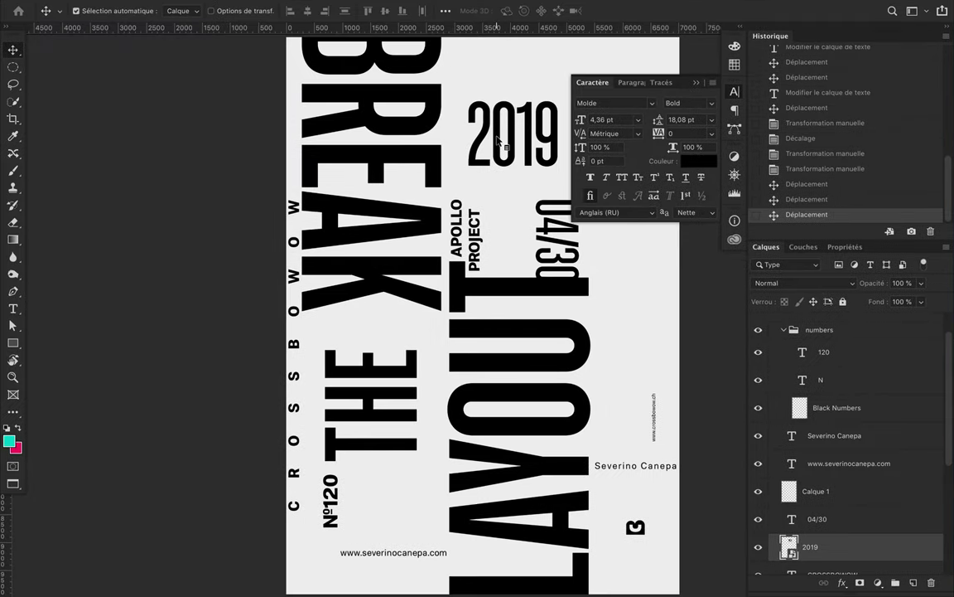
- Choose a Condensed font style and add a new thin 2019 text layer
click(700, 103)
scroll(713, 125, down, 5)
click(709, 180)
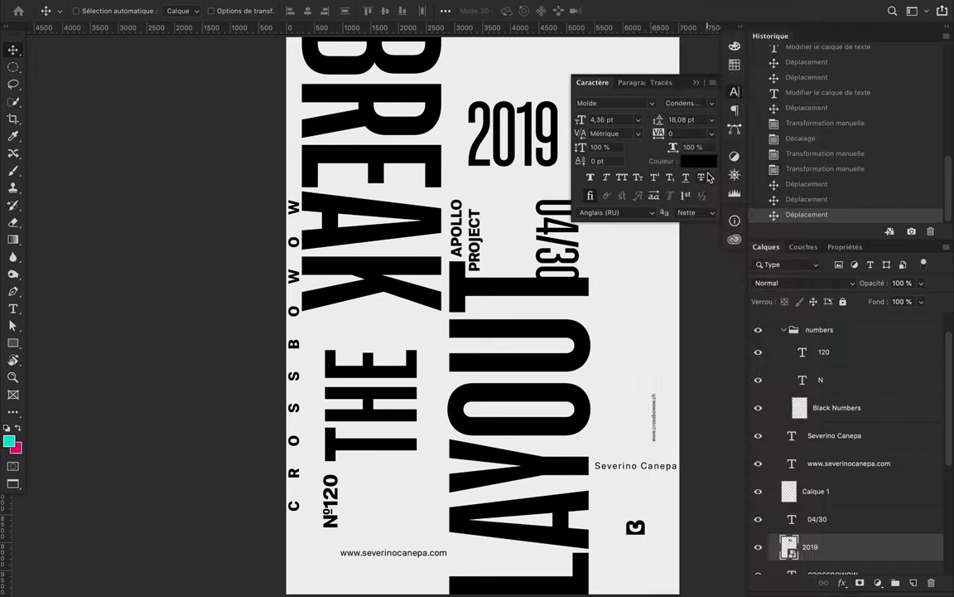
key(t)
click(483, 158)
key(Escape)
click(487, 83)
key(ctrl+Return)
- Scale the thin 2019 up, place it above the bold one, and delete the bold 2019
key(v)
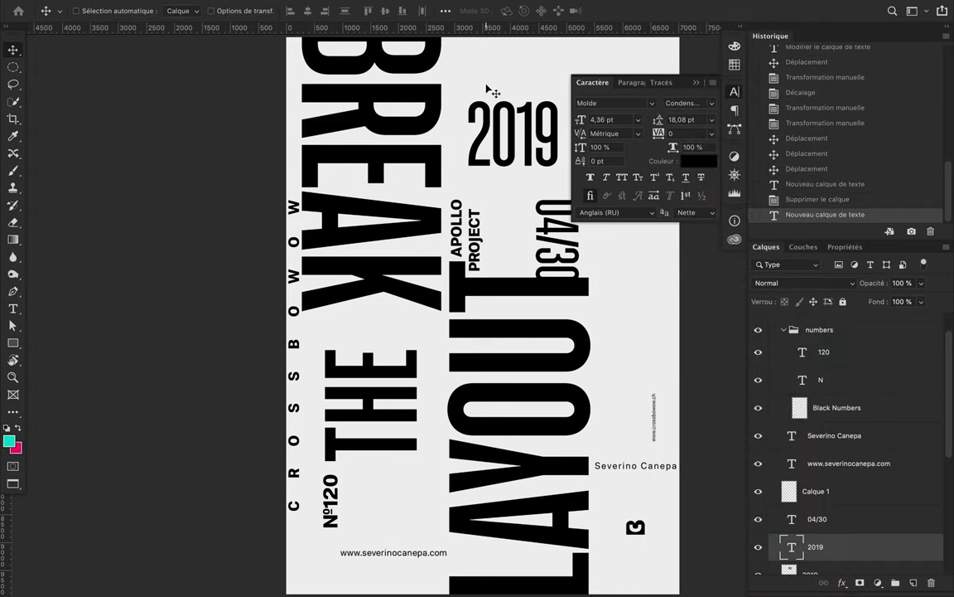
key(ctrl+plus)
key(ctrl+t)
drag(553, 183, 713, 97)
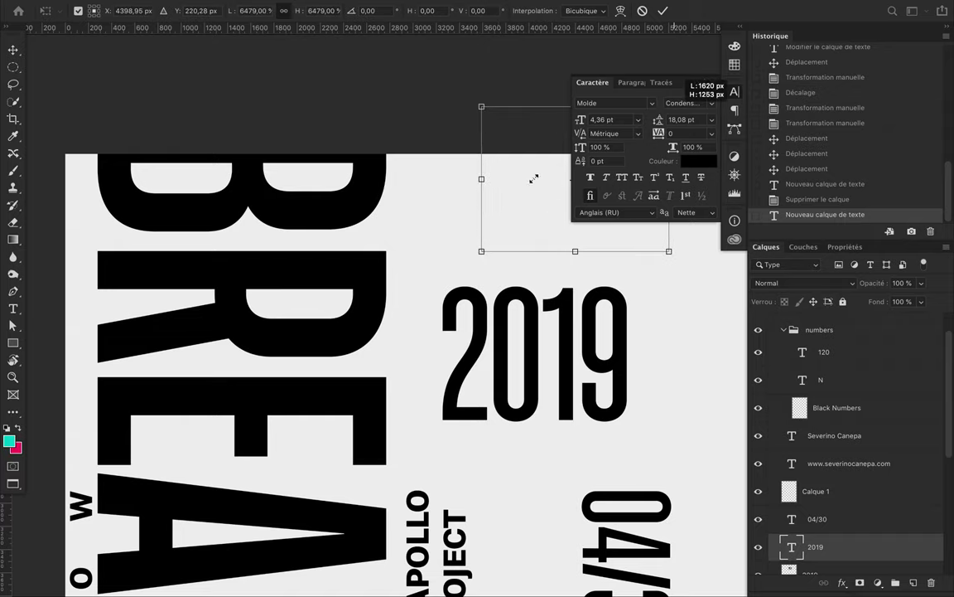
drag(519, 188, 495, 271)
key(Return)
key(Delete)
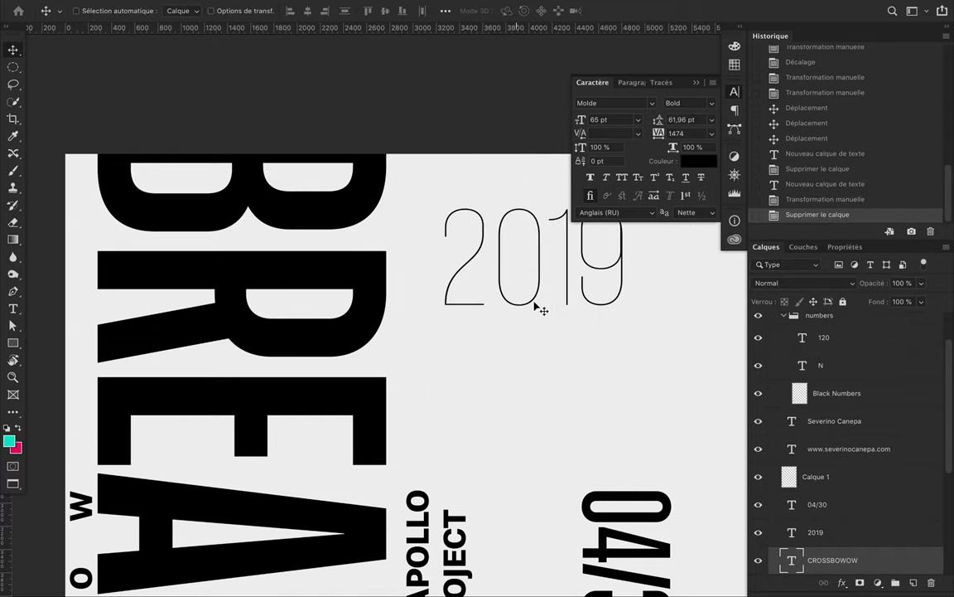
- Enlarge the thin 2019 further
key(ctrl+minus)
key(ctrl+minus)
key(ctrl+t)
mouse_move(487, 240)
mouse_down()
mouse_move(458, 284)
mouse_move(446, 274)
mouse_up()
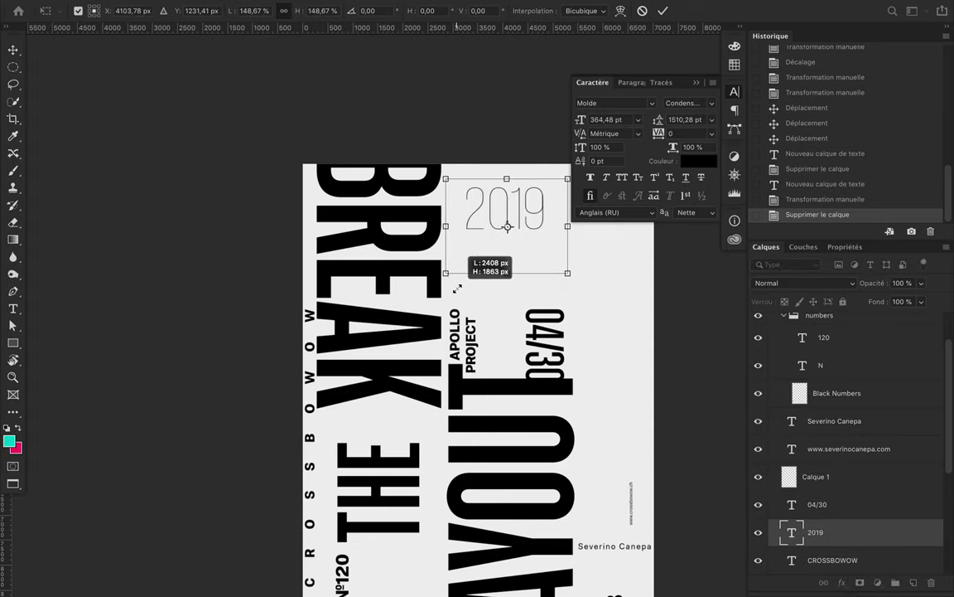
key(Return)
- Give 04/30 a thin Compressed font style
ctrl+click(554, 329)
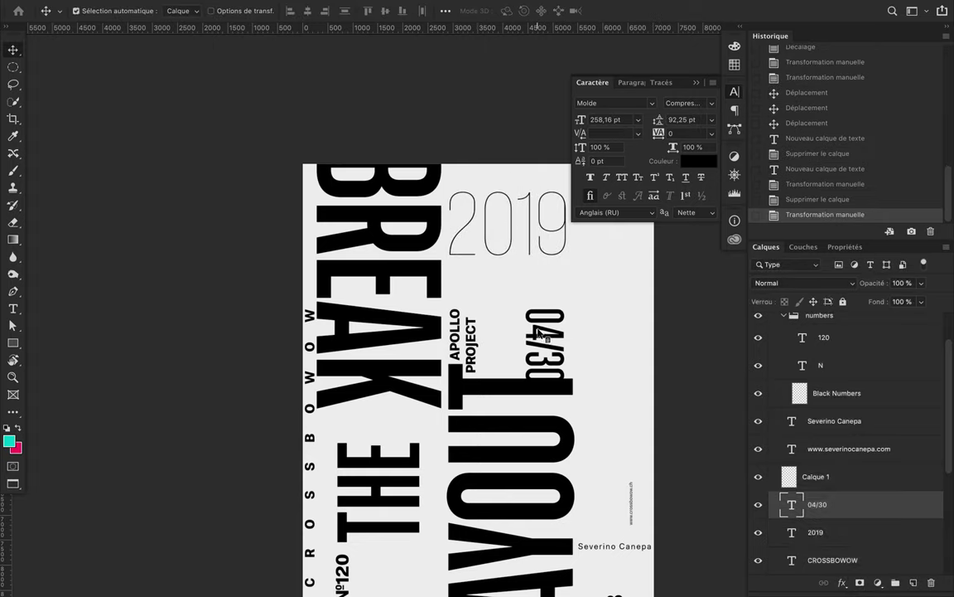
click(688, 103)
click(702, 60)
key(Down)
key(Down)
key(ctrl+t)
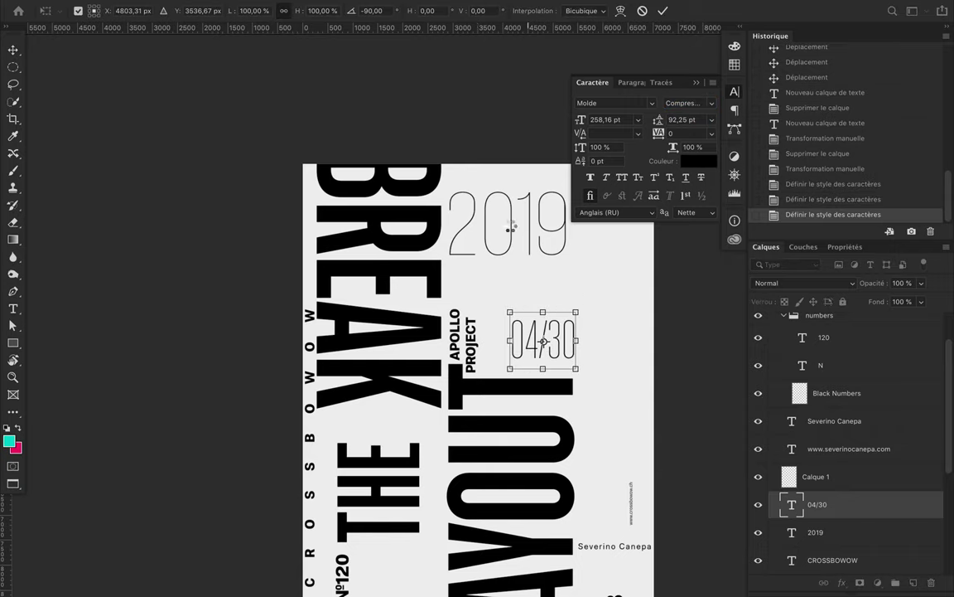
key(Return)
- Rotate the thin 2019 to run vertically
ctrl+click(495, 234)
key(ctrl+t)
mouse_move(435, 298)
mouse_down()
mouse_move(411, 273)
mouse_move(484, 231)
mouse_up()
key(Return)
scroll(568, 294, down, 2)
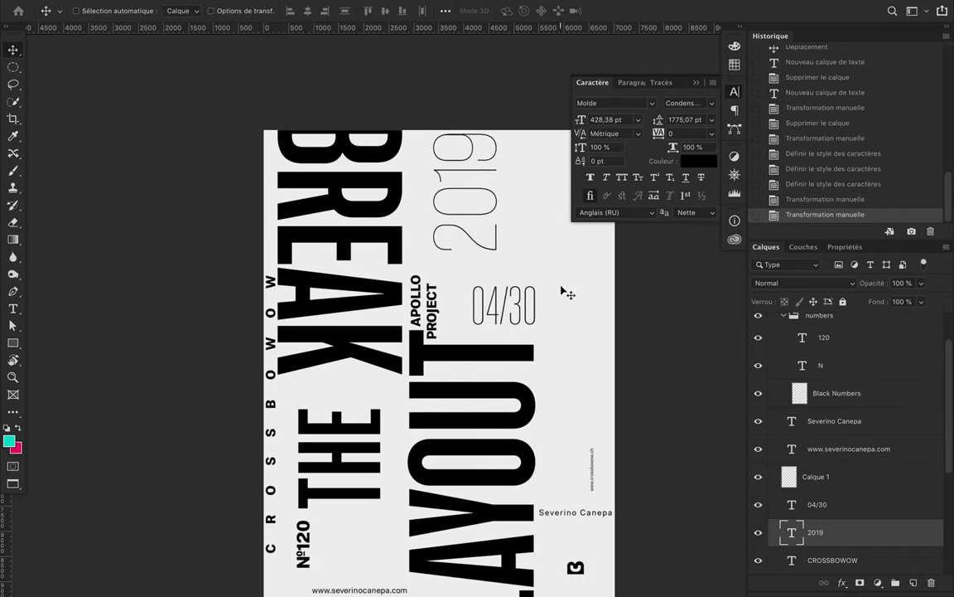
- Delete the separate PROJECT layer and make APOLLO PROJECT a single text line
ctrl+click(431, 302)
key(Delete)
key(t)
text(APOLLO PROJECT)
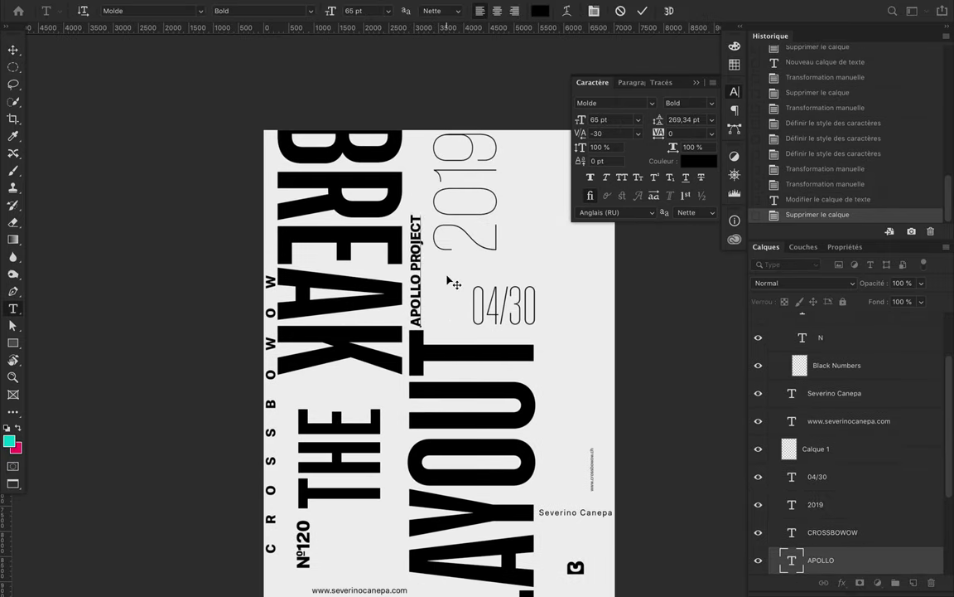
text(PROJECT)
double_click(418, 263)
key(ctrl+Return)
key(v)
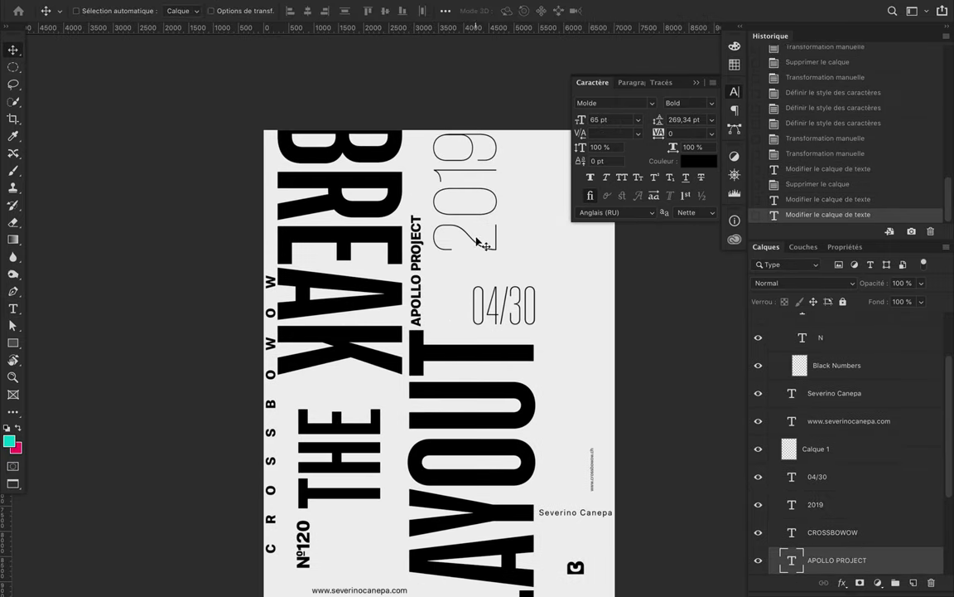
- Move THE down and select the numbers group holding №120
scroll(373, 348, down, 1)
mouse_move(337, 440)
mouse_down()
mouse_move(329, 480)
mouse_move(540, 327)
mouse_move(546, 352)
mouse_up()
scroll(895, 333, up, 2)
click(874, 334)
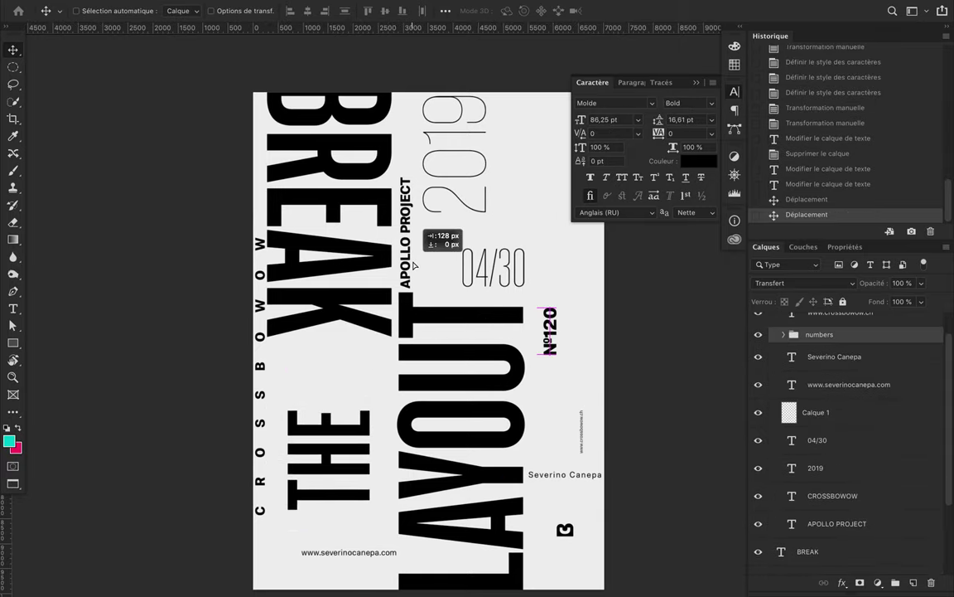
- Stretch the thin 2019 taller and move it toward 04/30
ctrl+click(455, 166)
key(ctrl+t)
drag(457, 225, 457, 247)
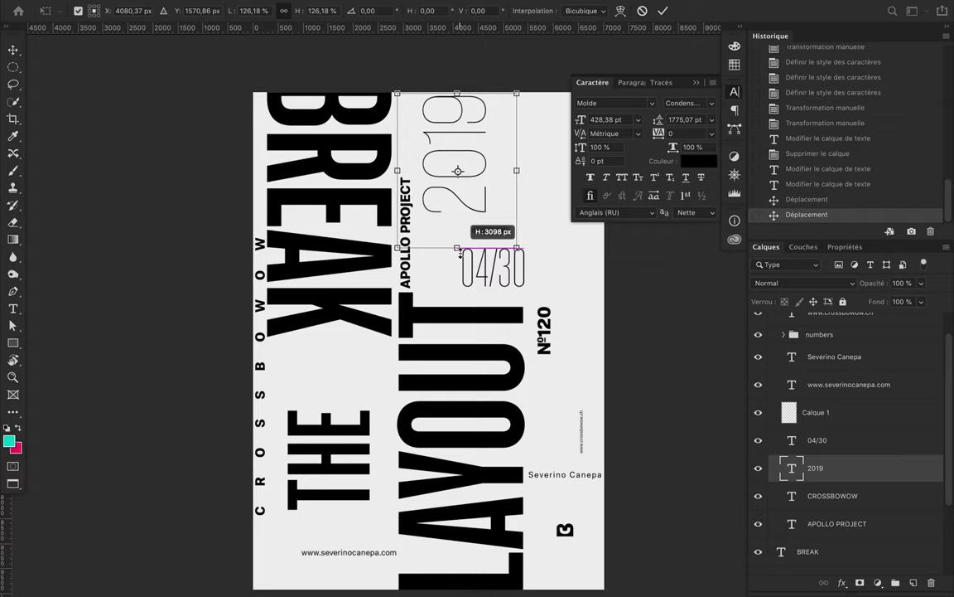
mouse_move(485, 108)
mouse_down()
mouse_move(501, 154)
mouse_move(473, 98)
mouse_up()
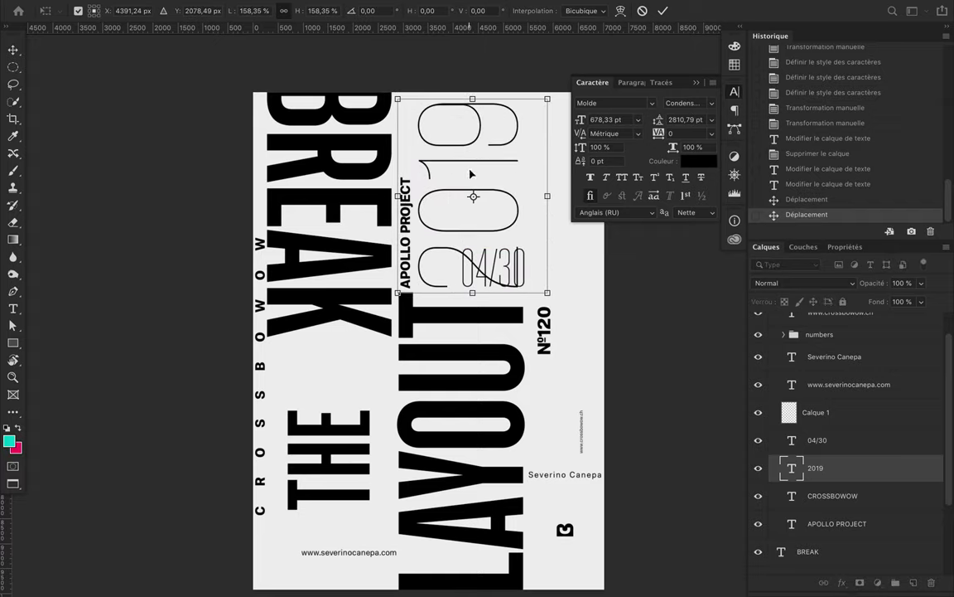
key(Return)
- Rotate 04/30 a quarter turn and place it right beside 2019
drag(530, 258, 594, 257)
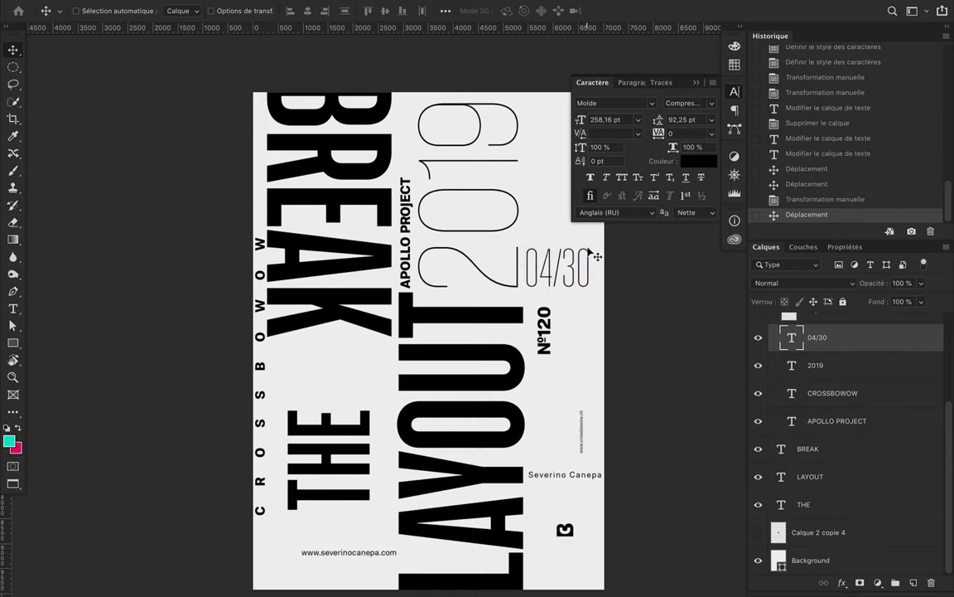
key(ctrl+t)
drag(618, 213, 617, 286)
drag(557, 271, 535, 269)
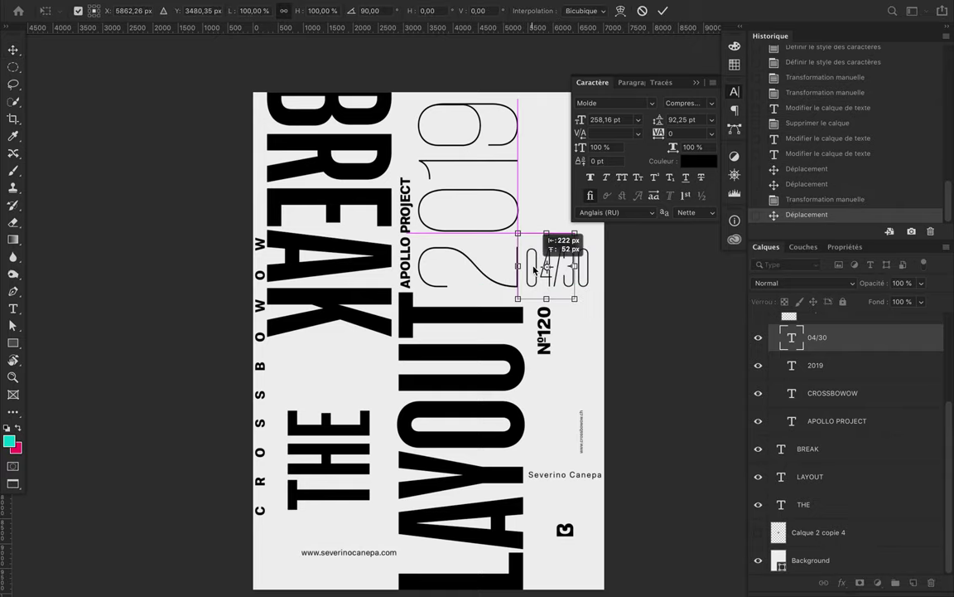
- Confirm the 04/30 transform and delete the separate N layer
key(Return)
scroll(531, 323, down, 3)
scroll(530, 323, right, 2)
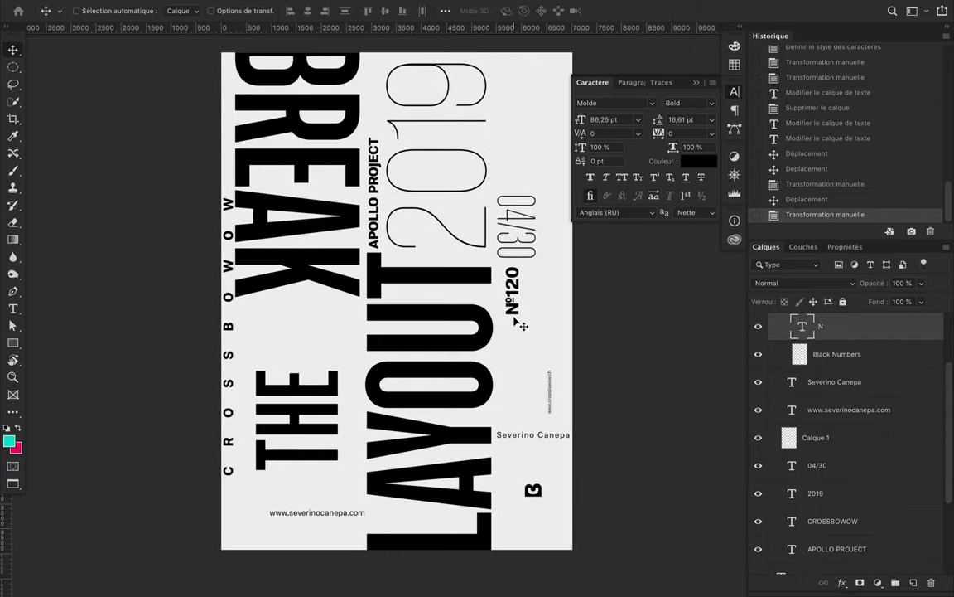
scroll(522, 325, up, 3)
key(Delete)
- Add # before the issue number so it reads #120, and set it Bold
double_click(513, 391)
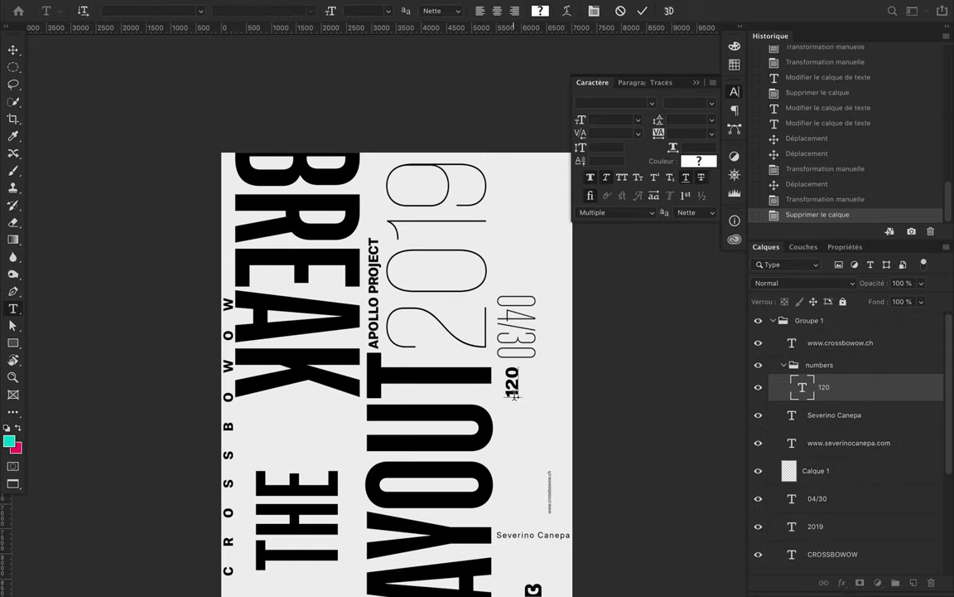
text(#)
key(ctrl+Return)
click(688, 103)
click(682, 350)
drag(507, 369, 507, 396)
scroll(357, 451, down, 3)
- Rotate 2019 to read horizontally and move it to the top right
ctrl+click(232, 362)
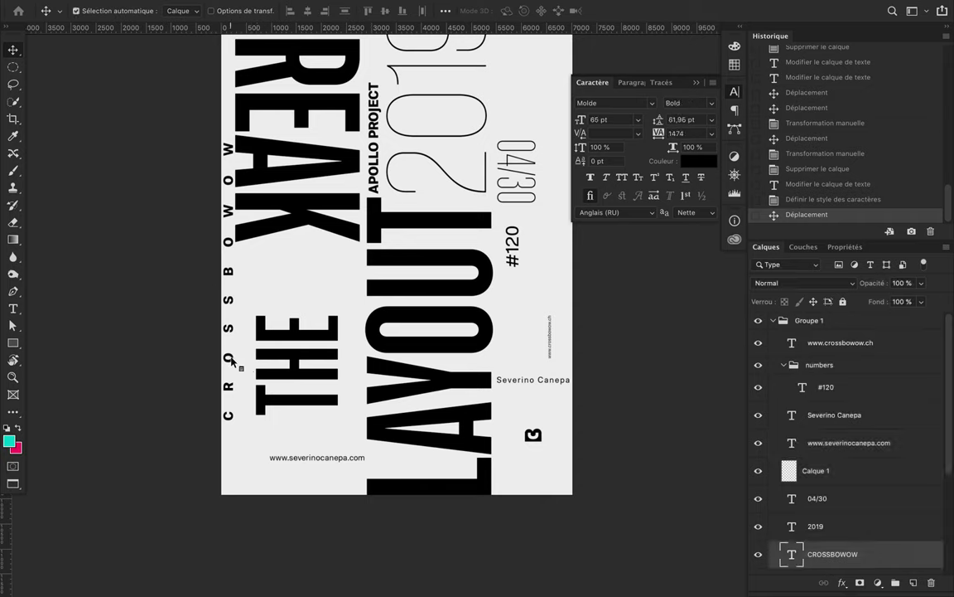
scroll(232, 363, up, 3)
ctrl+click(402, 203)
click(710, 103)
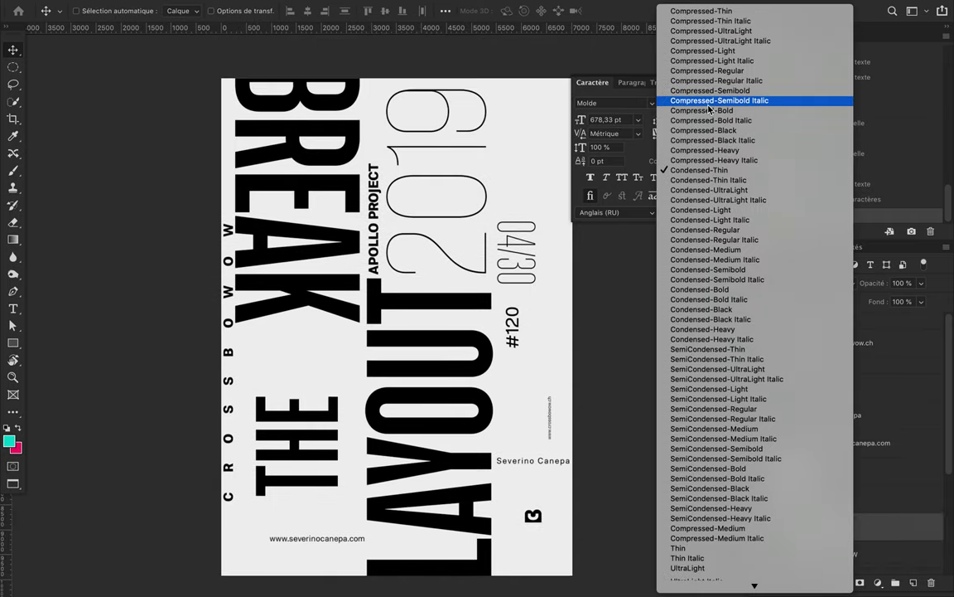
key(Escape)
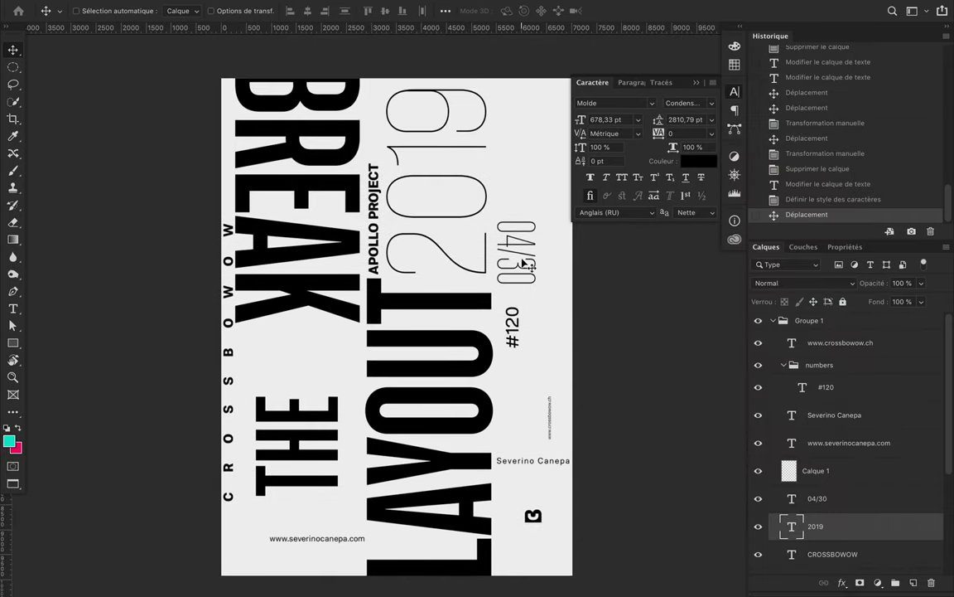
key(ctrl+t)
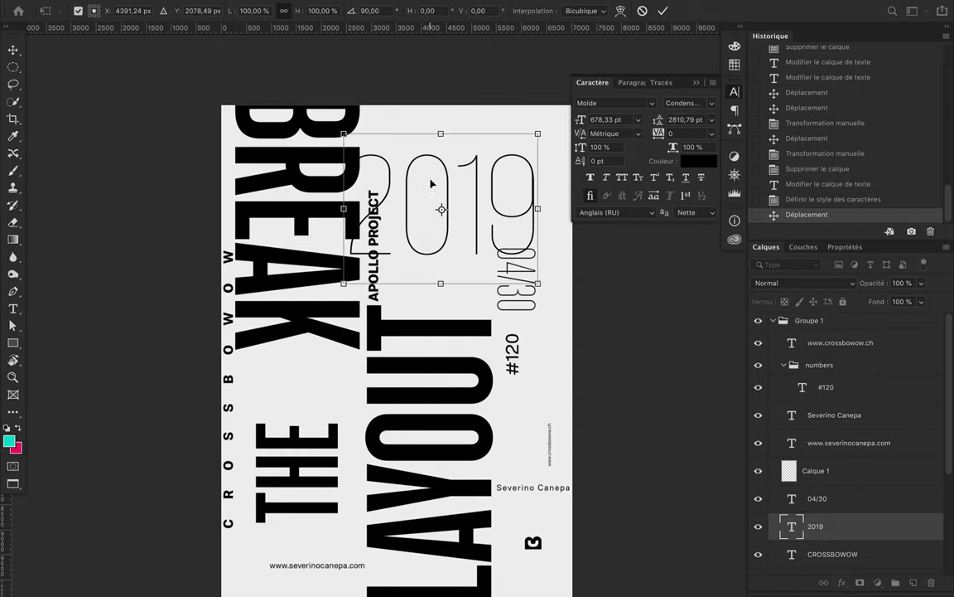
drag(483, 211, 458, 210)
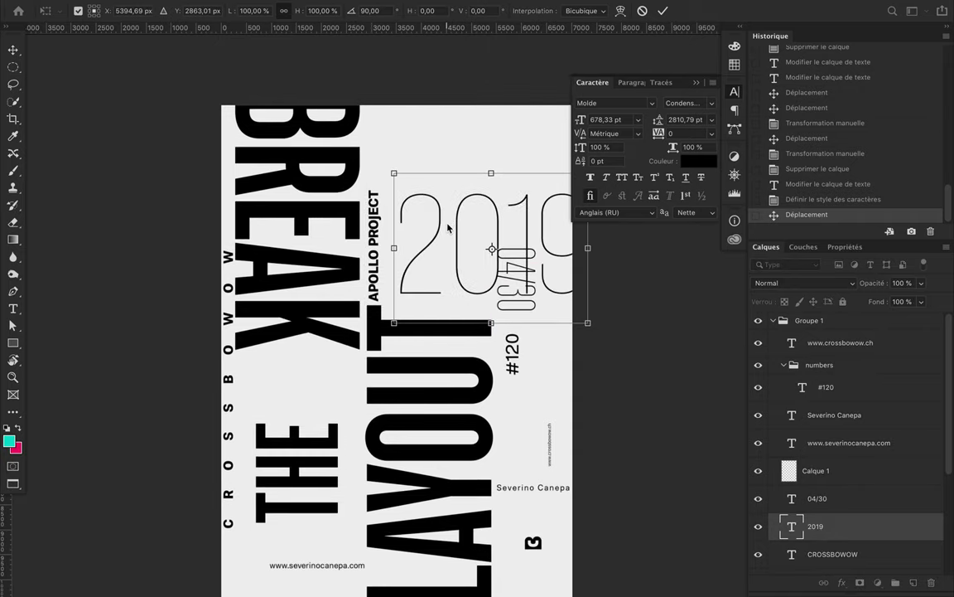
key(Return)
ctrl+click(524, 317)
- Move the upright 04/30 left so it sits between BREAK and THE
key(ctrl+t)
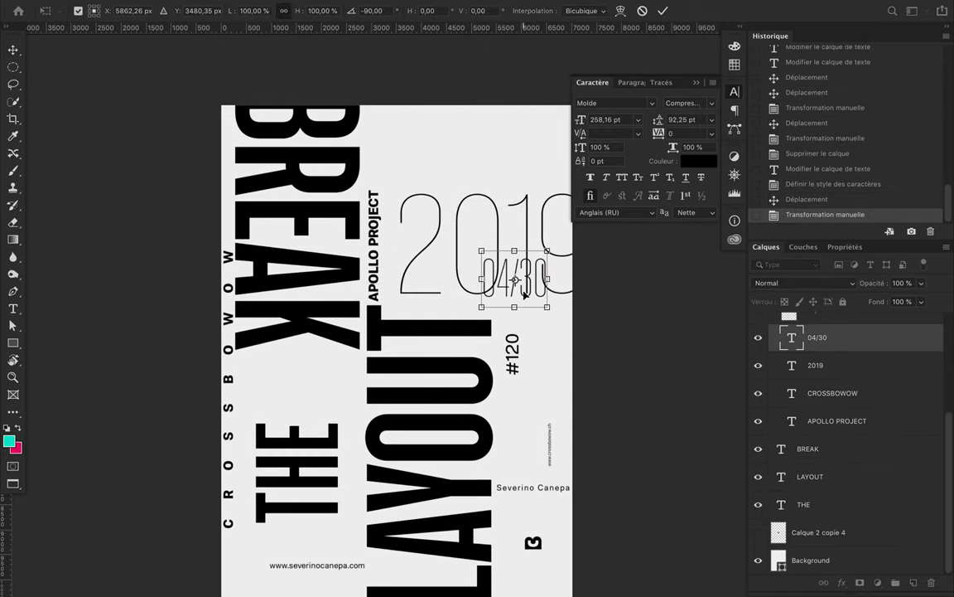
mouse_move(509, 294)
mouse_down()
mouse_move(296, 406)
mouse_move(336, 424)
mouse_up()
key(Return)
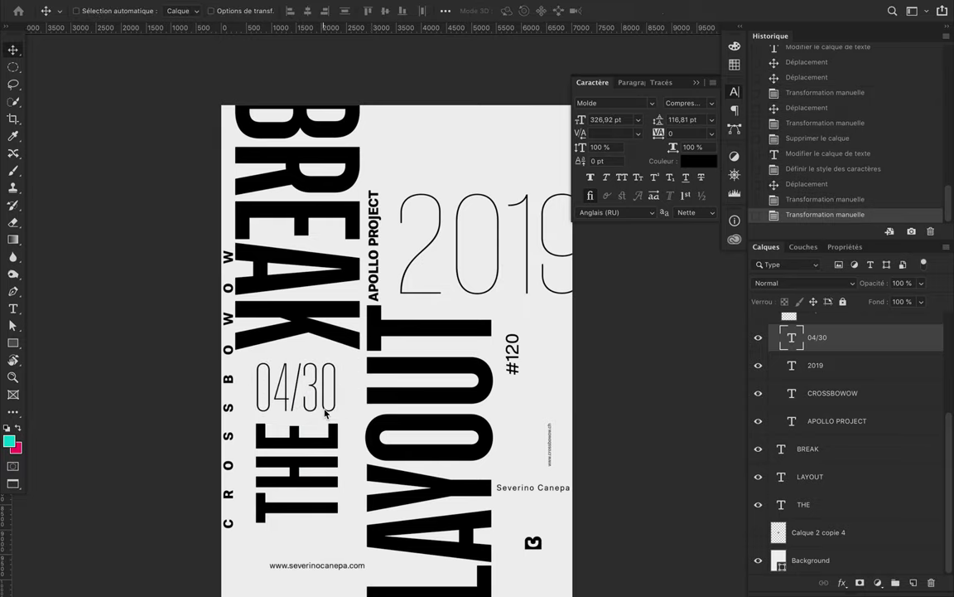
scroll(386, 471, down, 3)
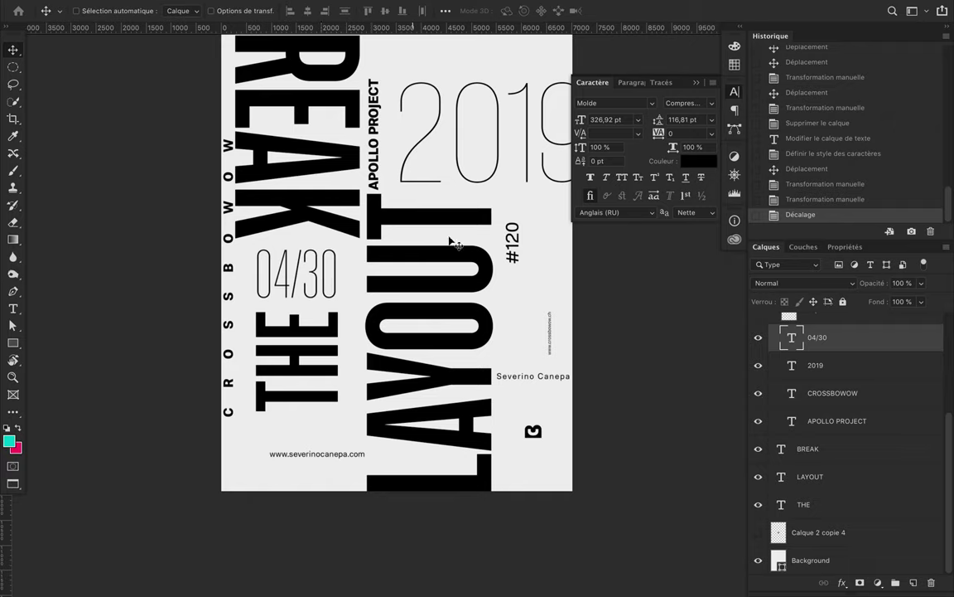
scroll(324, 276, up, 1)
ctrl+click(318, 495)
- Shrink the website address to 19 pt and turn it vertical at lower left
scroll(695, 133, up, 4)
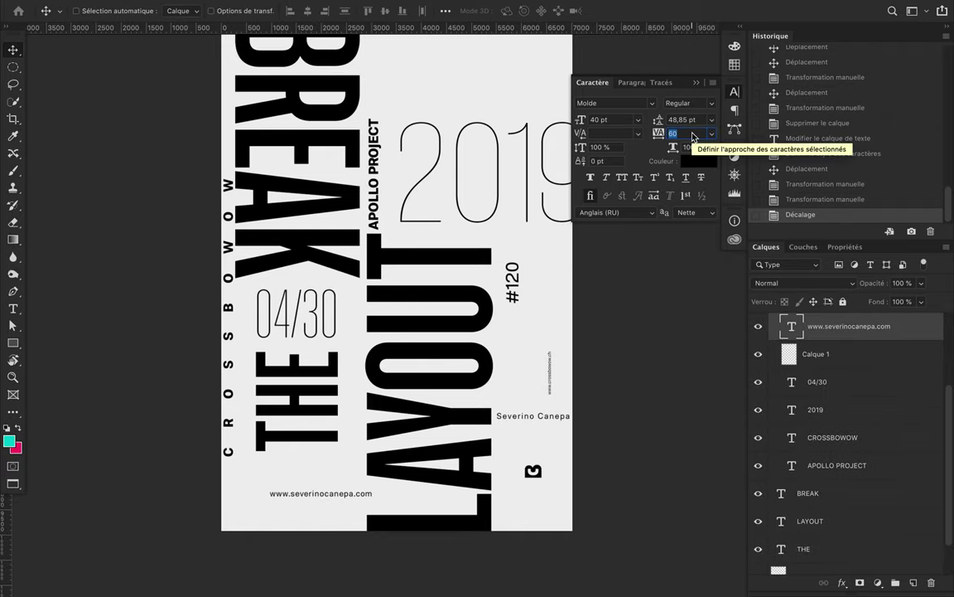
text(80)
drag(617, 119, 584, 120)
scroll(287, 480, up, 2)
drag(287, 480, 287, 450)
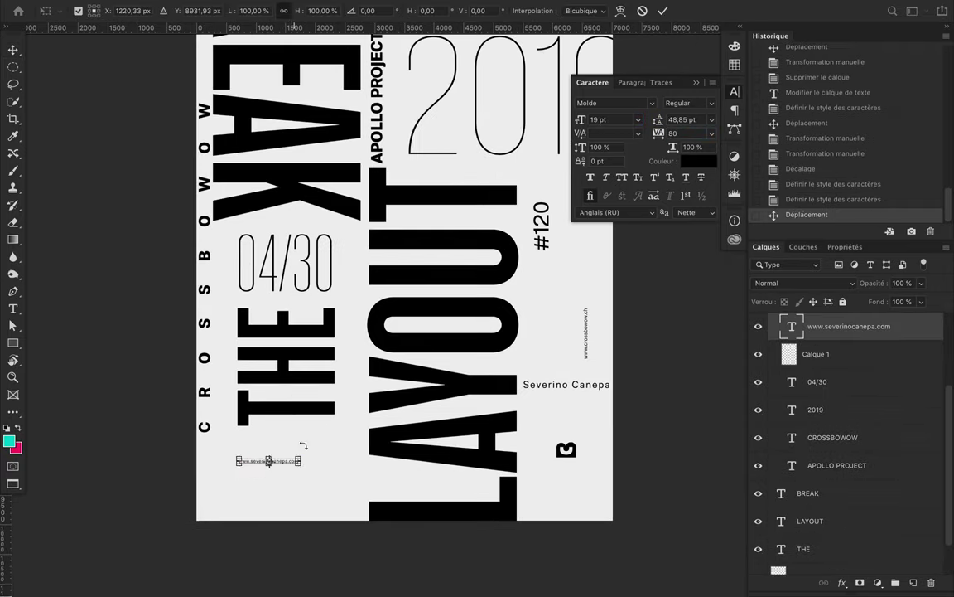
key(Return)
click(586, 344)
key(ctrl+x)
key(ctrl+Return)
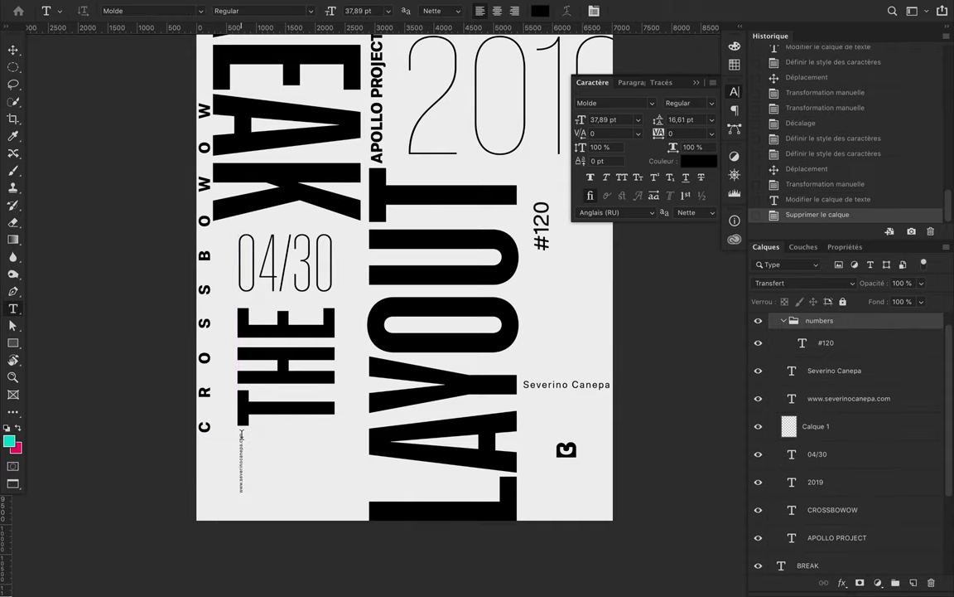
click(849, 398)
key(ctrl+v)
key(ctrl+z)
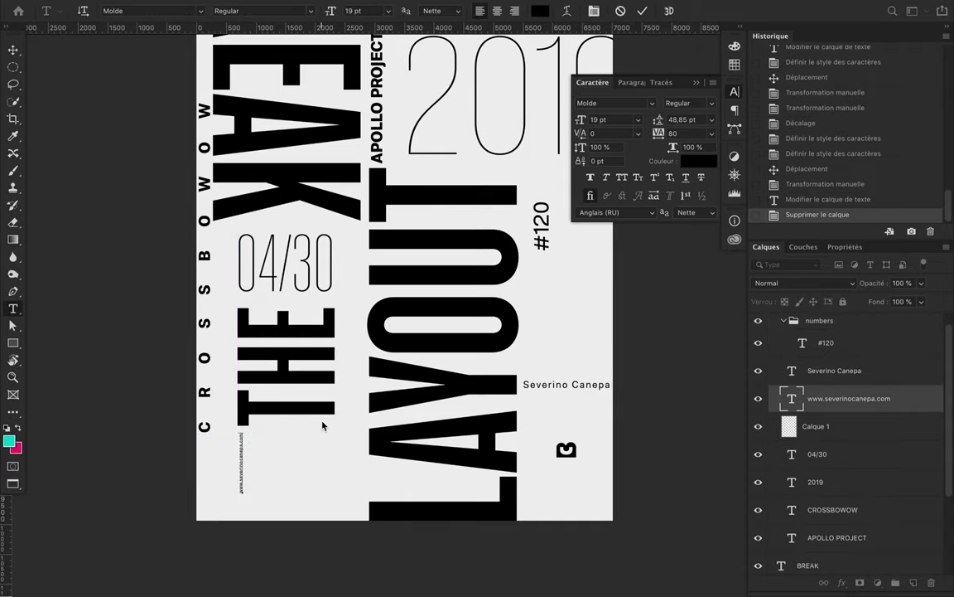
key(ctrl+plus)
key(ctrl+plus)
text(.crossbowow.ch)
key(ctrl+Return)
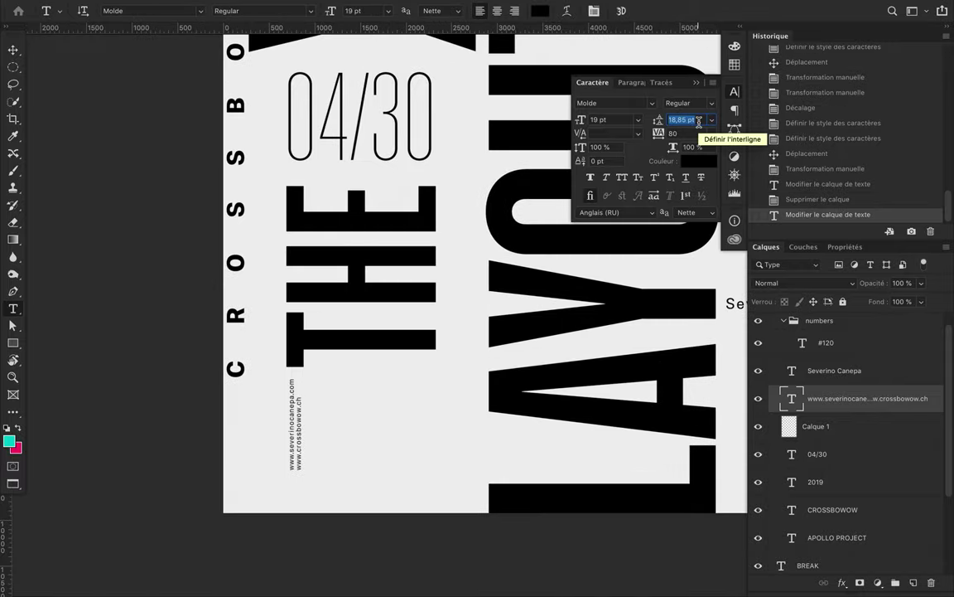
text(21)
key(Return)
key(v)
key(ctrl+minus)
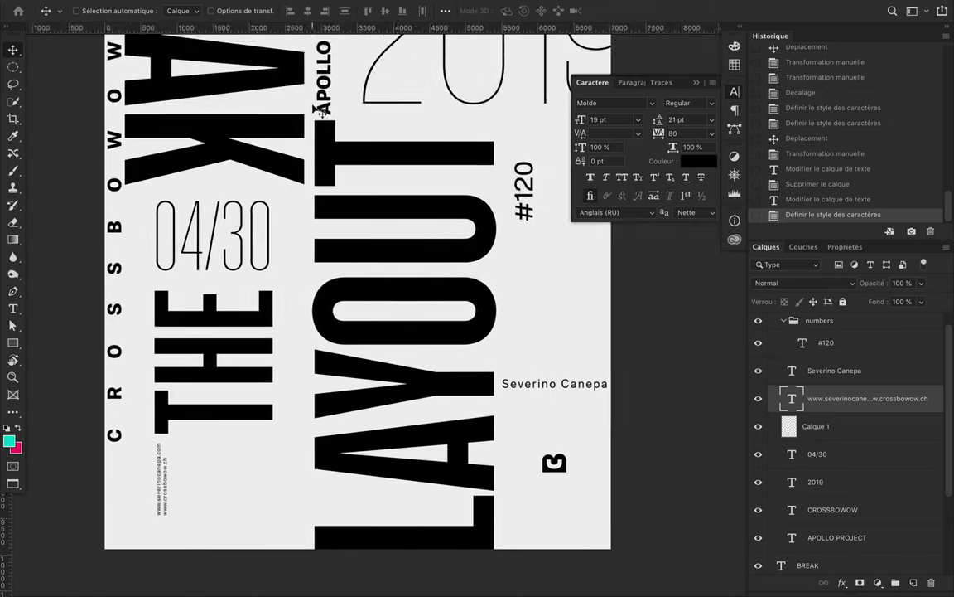
- Rotate Severino Canepa to run vertically and move it to the bottom edge
click(547, 380)
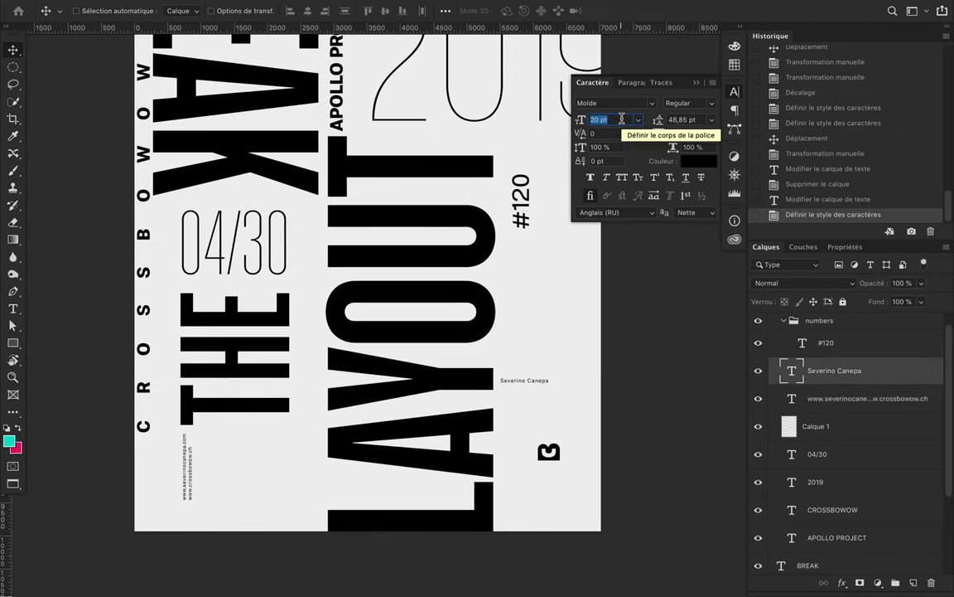
key(ctrl+t)
drag(551, 389, 526, 324)
key(Return)
mouse_move(523, 393)
mouse_down()
mouse_move(505, 496)
mouse_move(530, 511)
mouse_up()
- Lower the B logo into the corner and nudge 2019 slightly down
key(ctrl+plus)
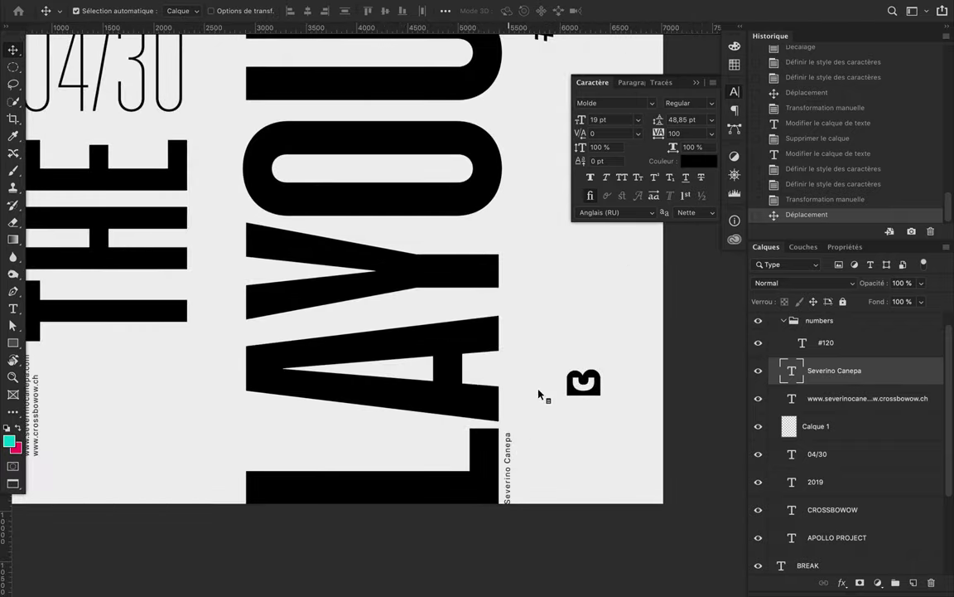
drag(584, 383, 584, 453)
key(ctrl+minus)
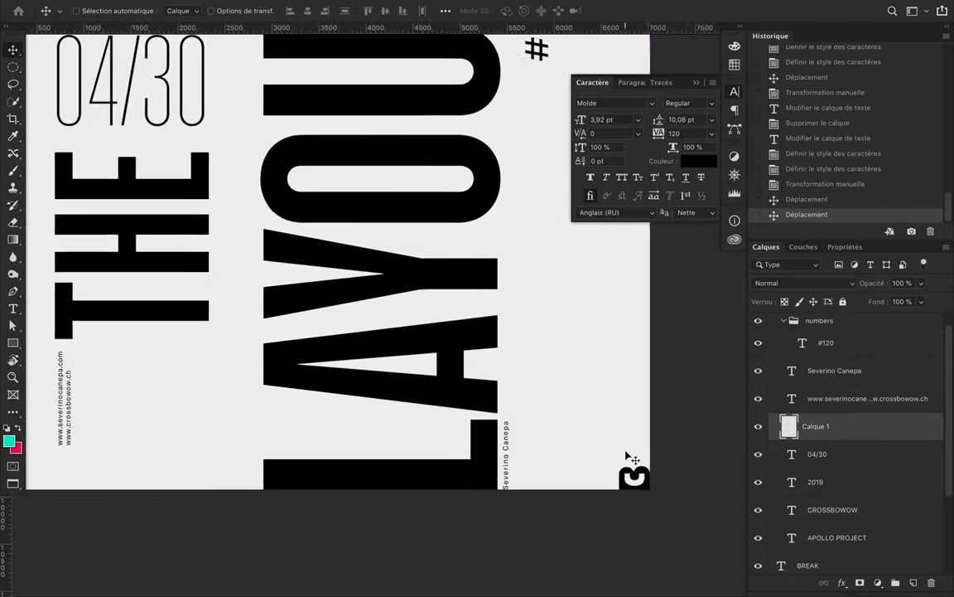
click(529, 207)
drag(529, 207, 535, 240)
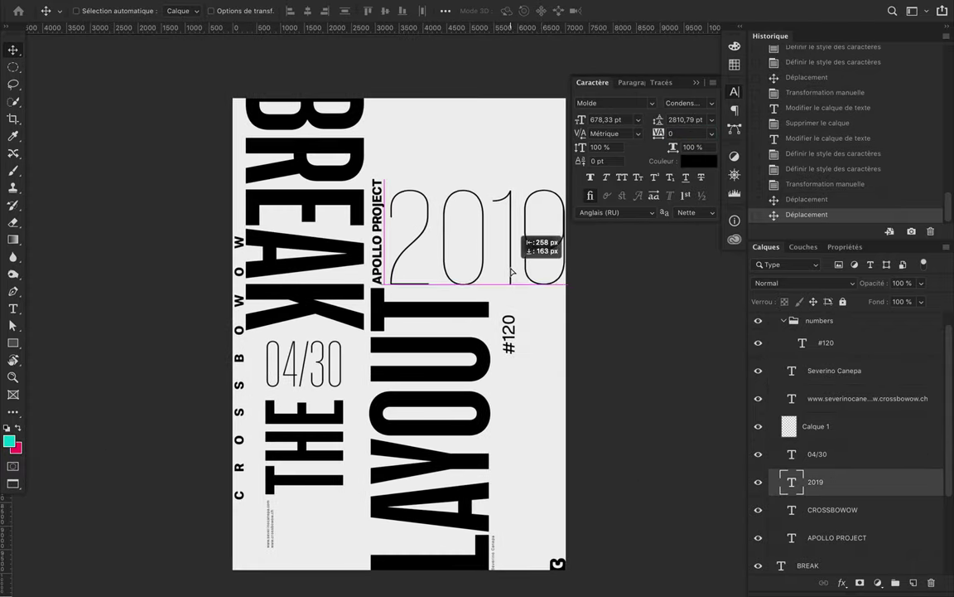
- Set 2019 to 326,92 pt with -20 tracking
click(334, 365)
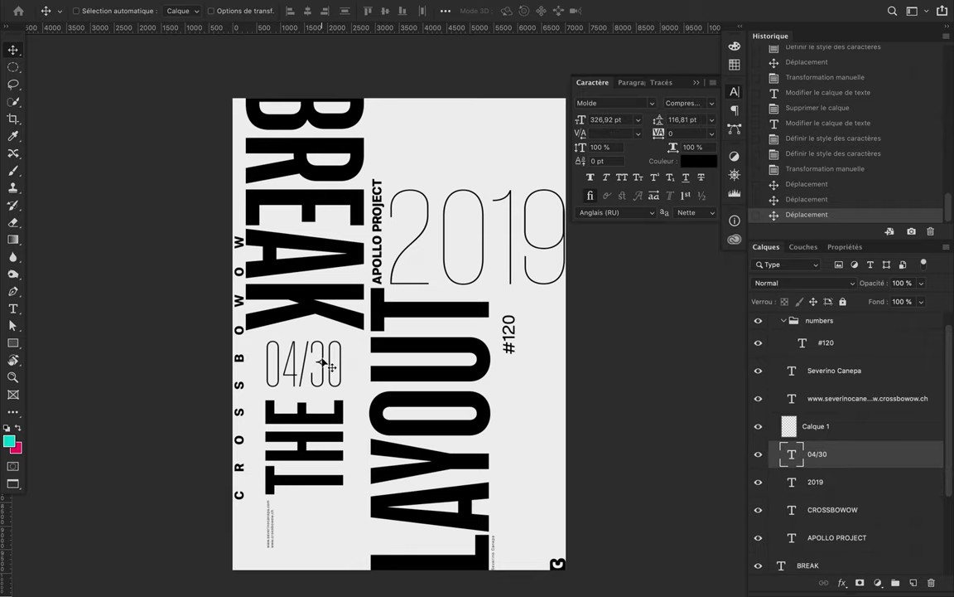
key(alt+bracketleft)
text(326,92)
key(Return)
click(673, 133)
text(-20)
key(Return)
key(t)
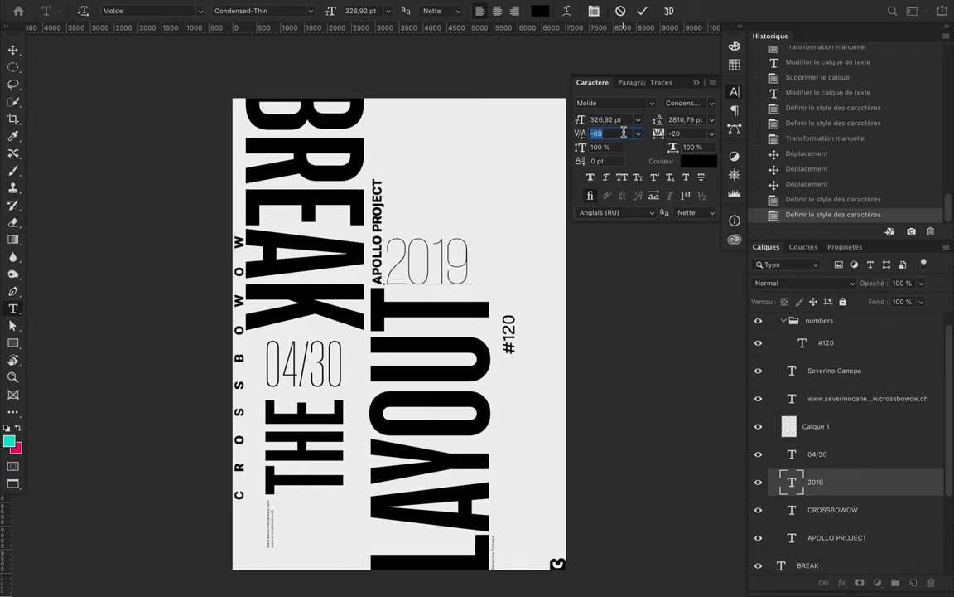
key(v)
drag(436, 257, 444, 257)
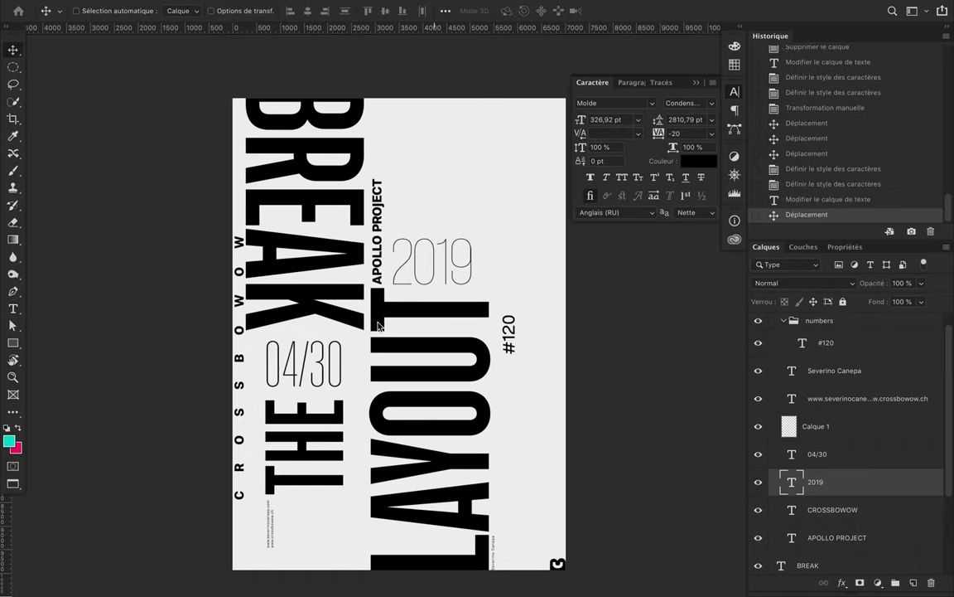
- Change 2019's font style to Compressed-UltraLight
key(Down)
click(710, 103)
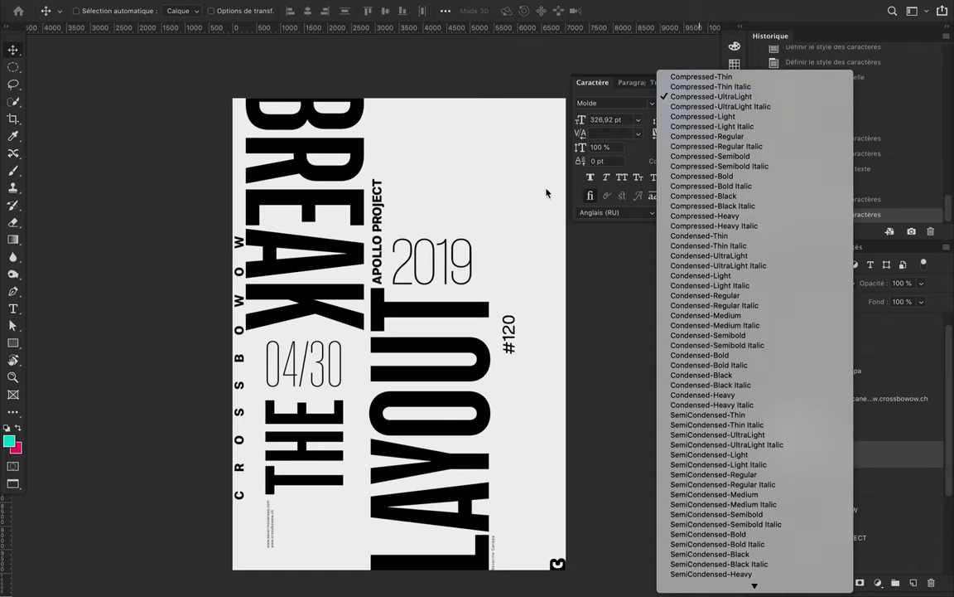
click(710, 103)
click(705, 32)
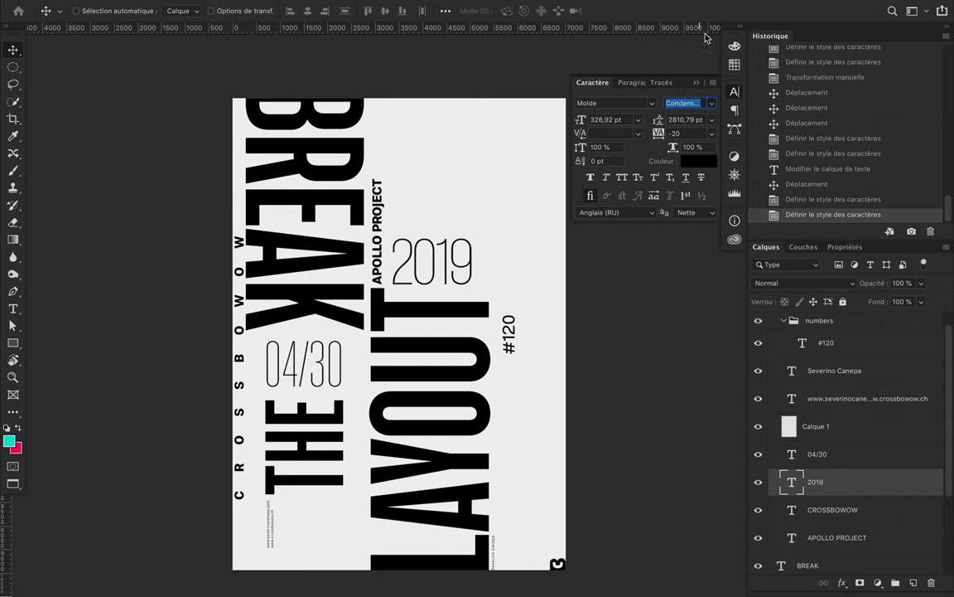
scroll(439, 253, up, 2)
- Set the kerning of all 2019 characters to Métrique
double_click(414, 240)
click(613, 132)
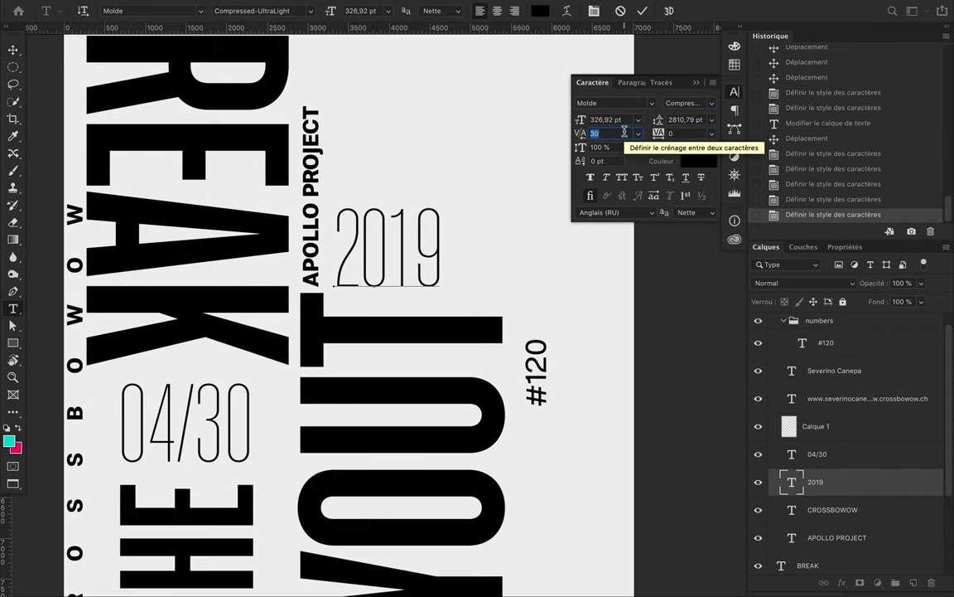
key(Down)
key(Down)
key(Down)
click(638, 134)
click(606, 133)
key(ctrl+a)
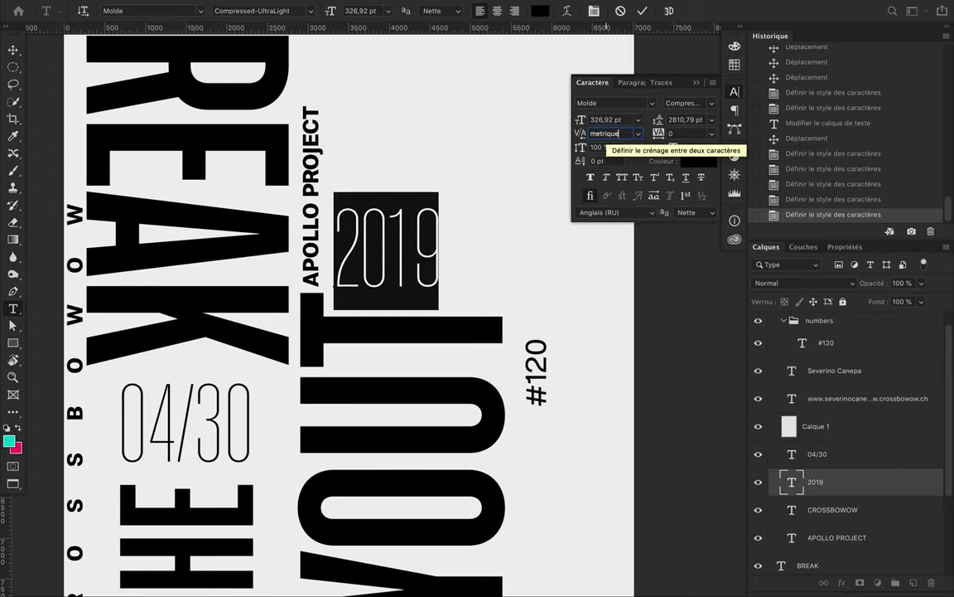
key(Return)
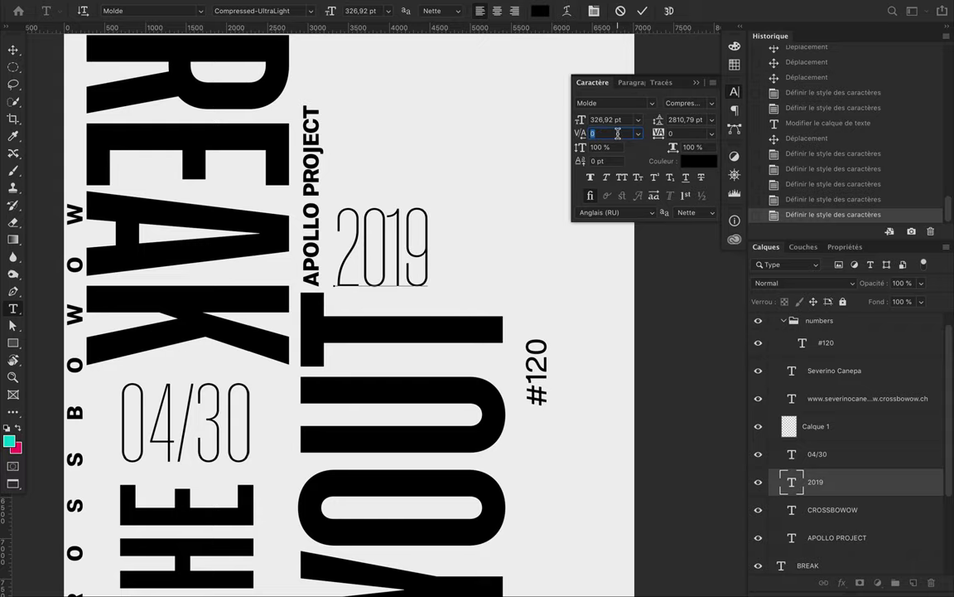
key(ctrl+Return)
key(v)
- Move 2019 down to the lower left beneath THE
mouse_move(396, 236)
mouse_down()
mouse_move(423, 236)
mouse_move(264, 461)
mouse_up()
key(ctrl+0)
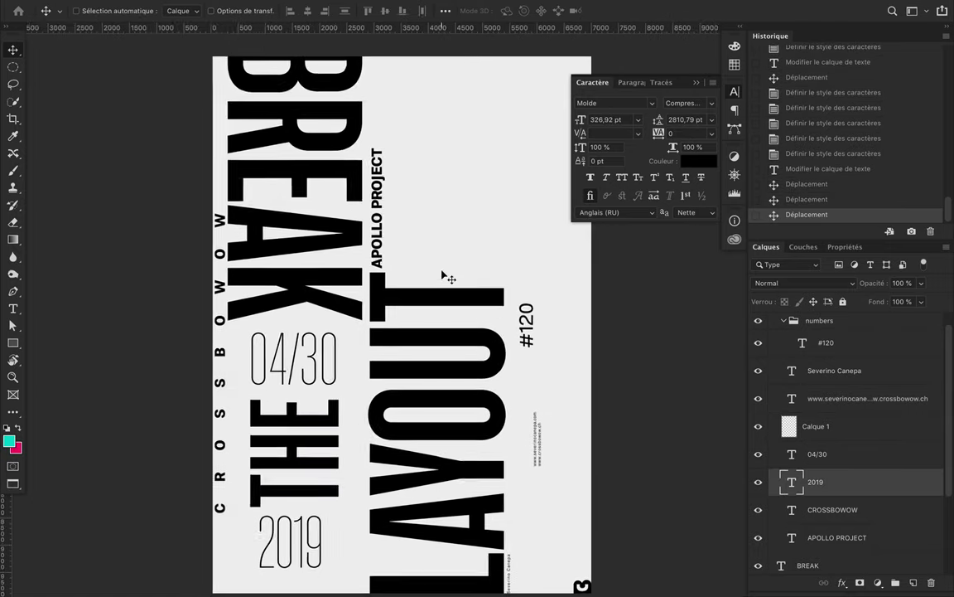
ctrl+click(383, 240)
- Set APOLLO PROJECT to Light with 400 tracking
click(689, 103)
click(682, 66)
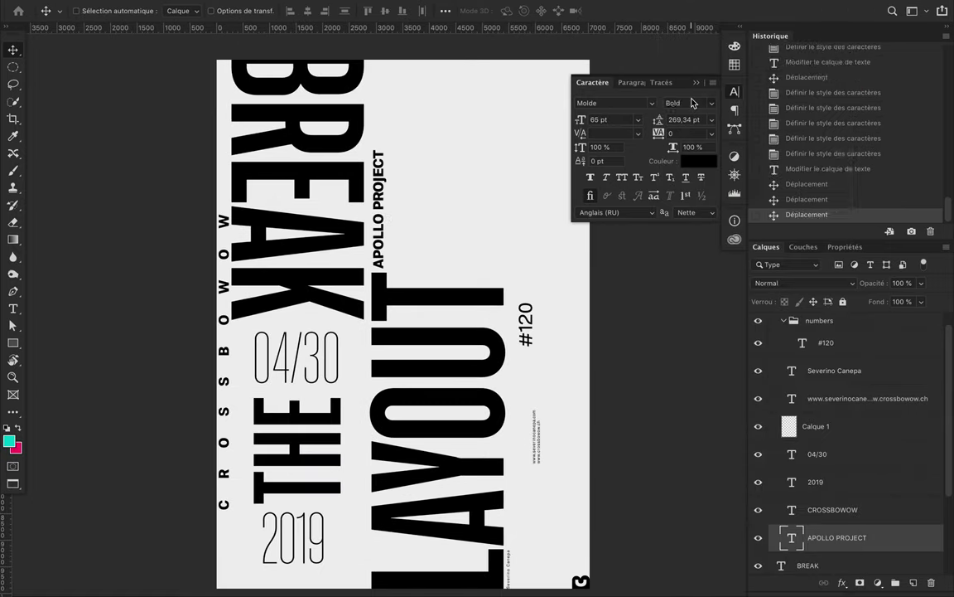
text(400)
key(Return)
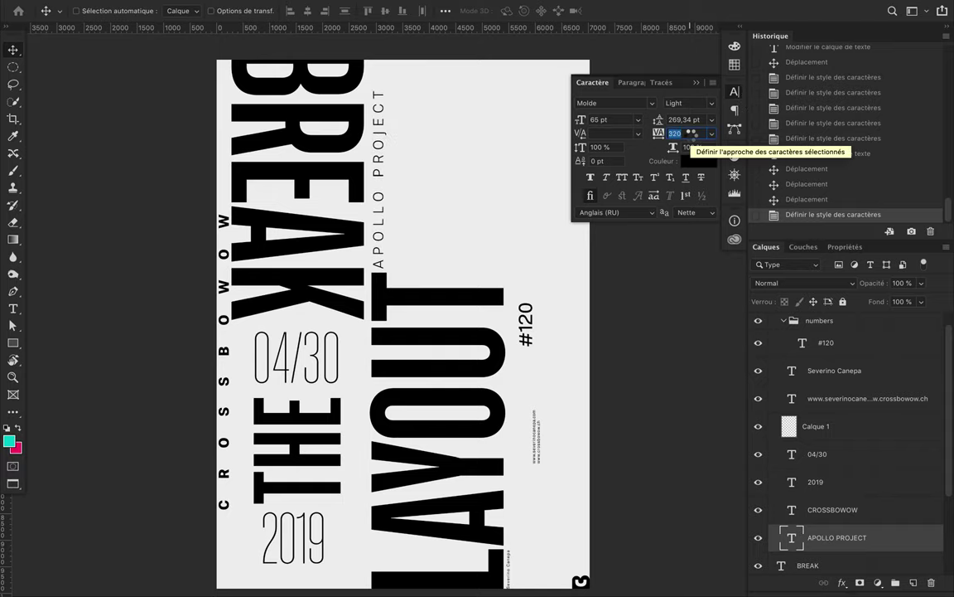
scroll(414, 367, down, 1)
- Make #120 UltraLight and enlarge it down the right edge
ctrl+click(523, 305)
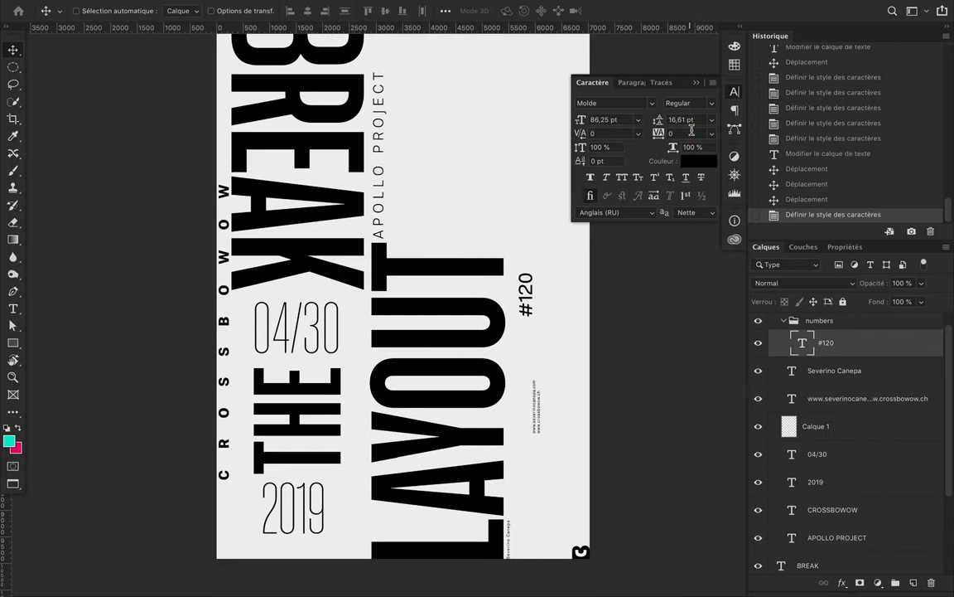
click(687, 103)
click(704, 83)
click(688, 103)
click(663, 133)
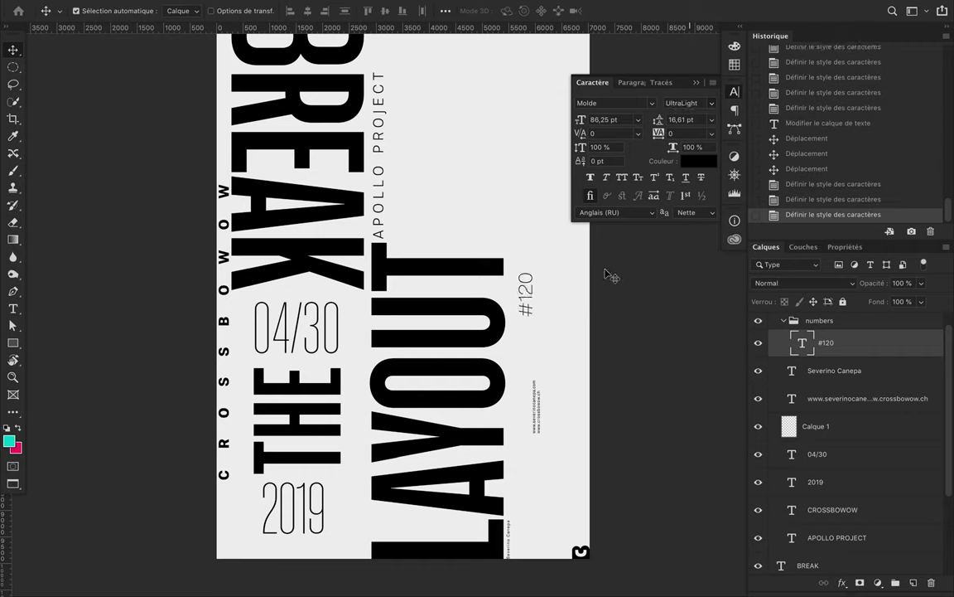
key(ctrl+t)
mouse_move(609, 166)
mouse_down()
mouse_move(548, 390)
mouse_move(546, 364)
mouse_up()
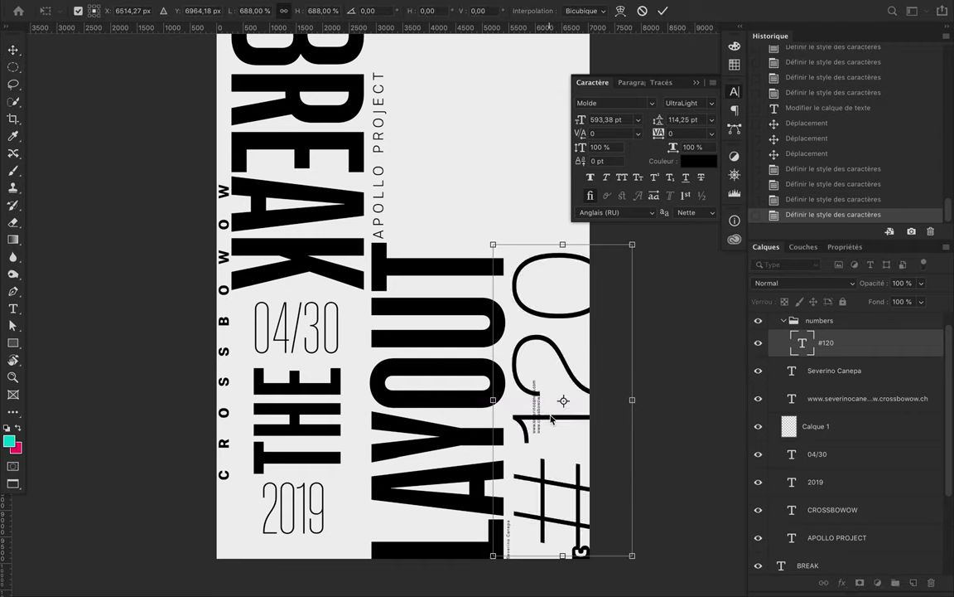
key(Return)
- Move the small website text up beside 2019
click(841, 400)
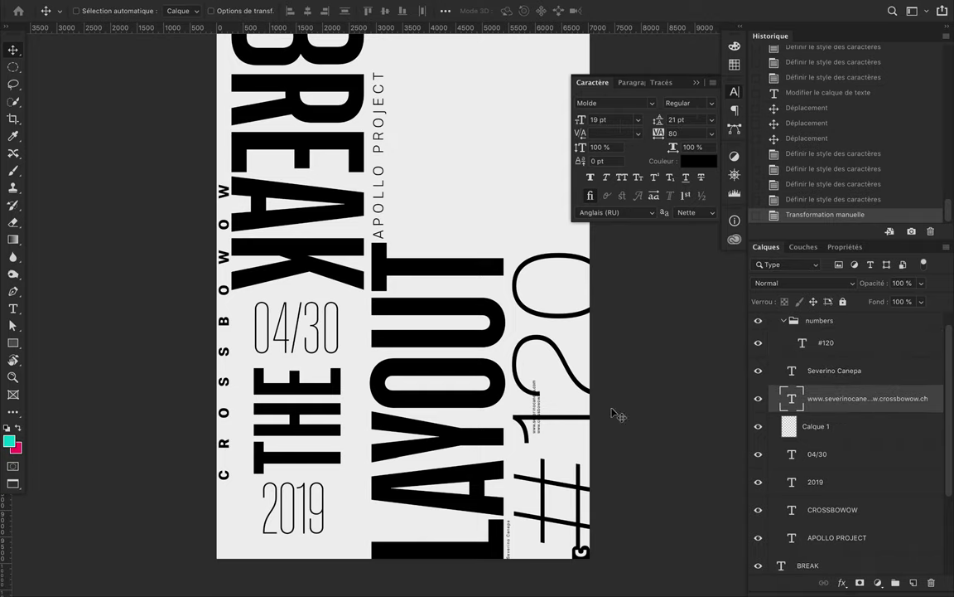
drag(343, 518, 334, 427)
key(ctrl+minus)
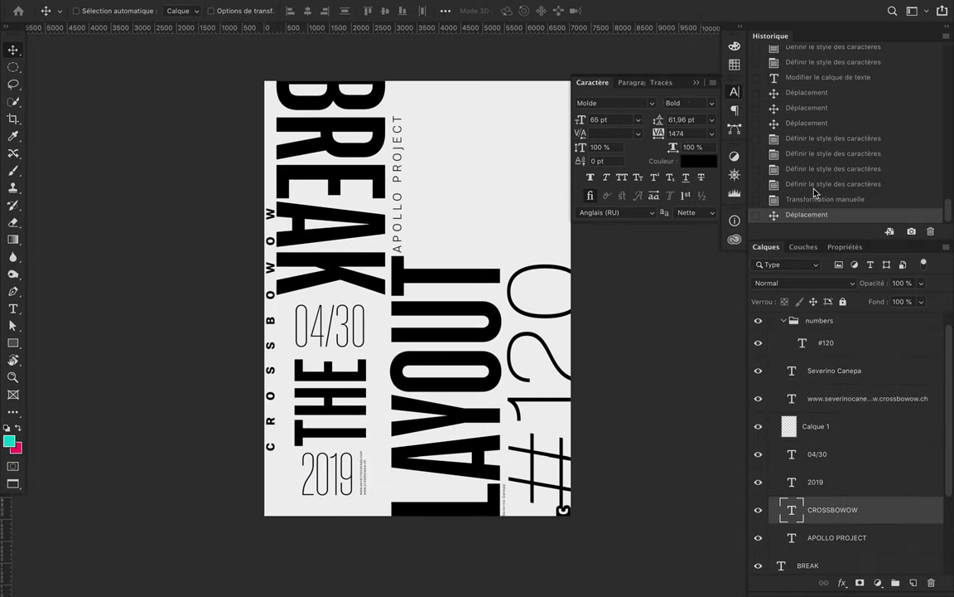
- Set CROSSBOWOW to the Light weight with 320 letter spacing
click(714, 103)
click(692, 58)
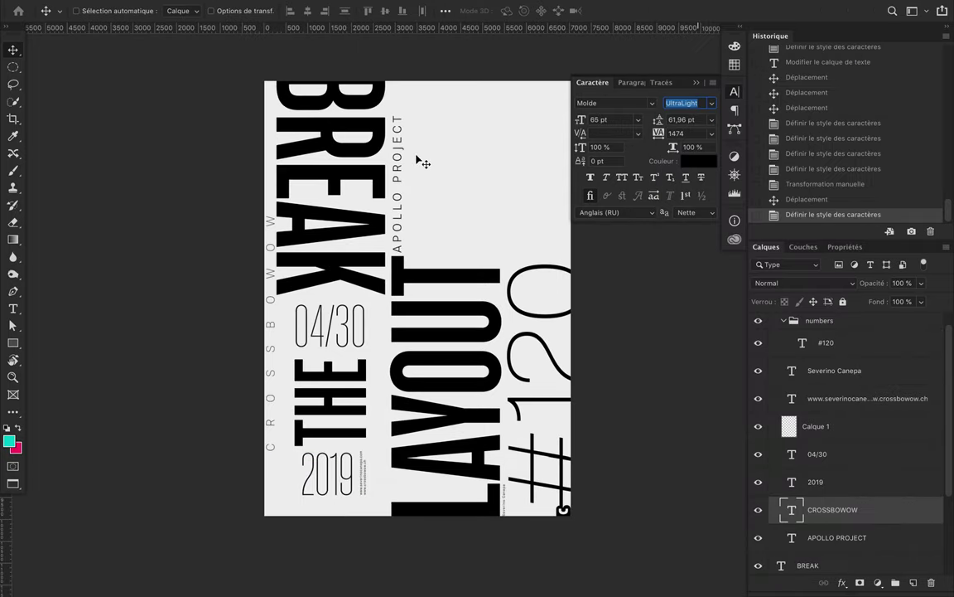
click(271, 282)
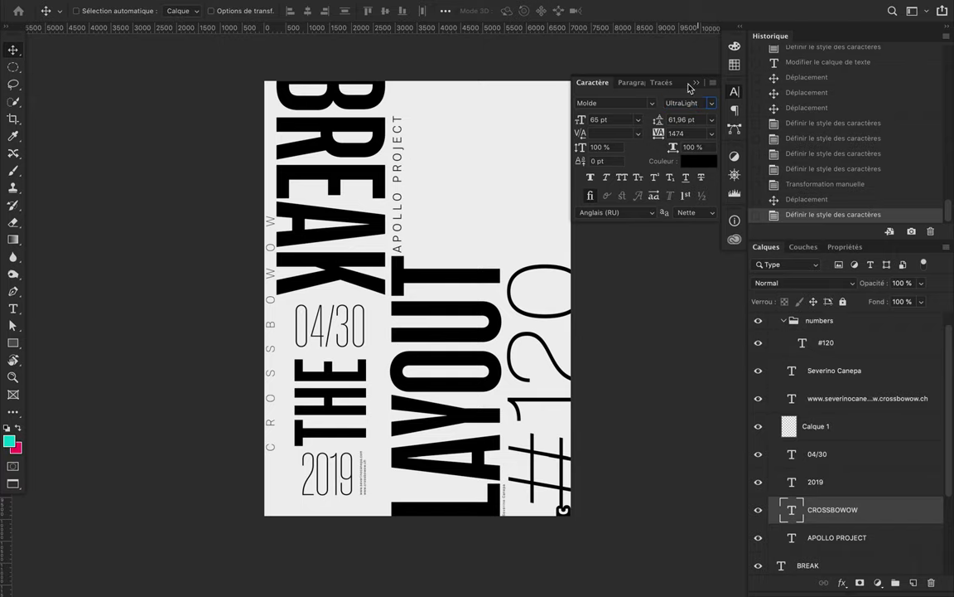
key(Return)
scroll(383, 425, up, 1)
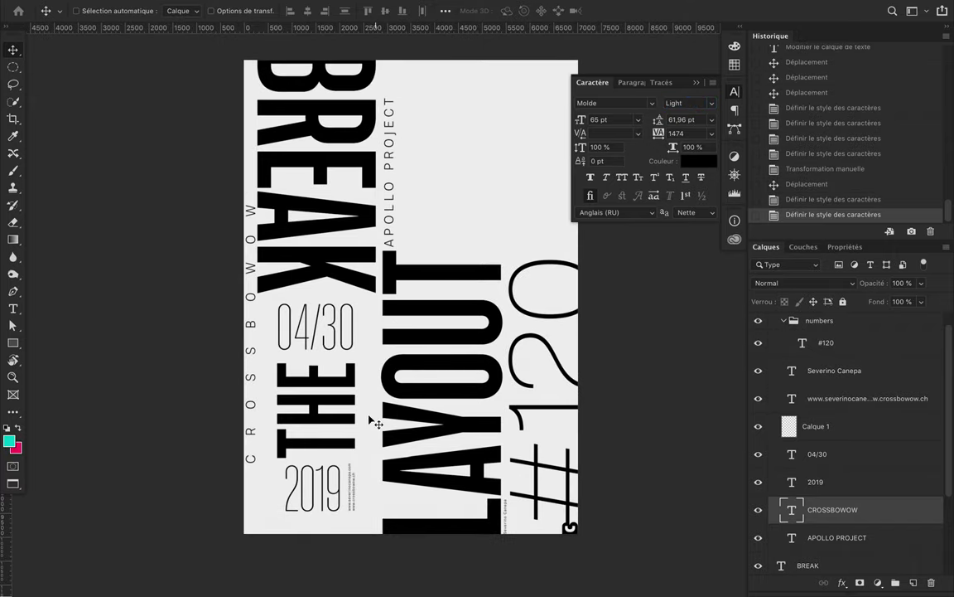
click(683, 134)
text(320)
key(Return)
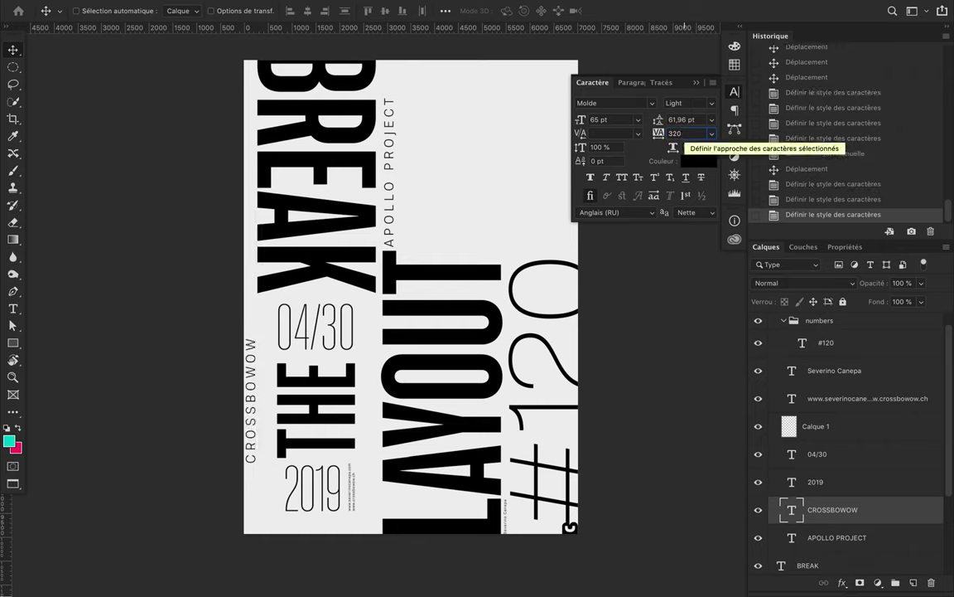
- Move CROSSBOWOW to the top-left corner and flip it to read top-down
drag(254, 379, 253, 118)
key(ctrl+t)
scroll(268, 204, up, 2)
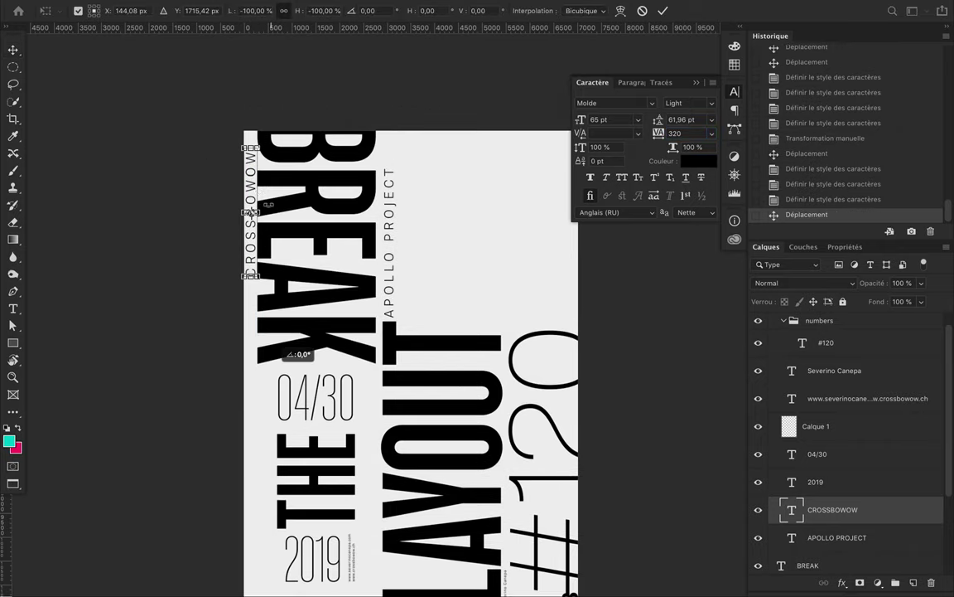
key(Return)
drag(250, 192, 251, 181)
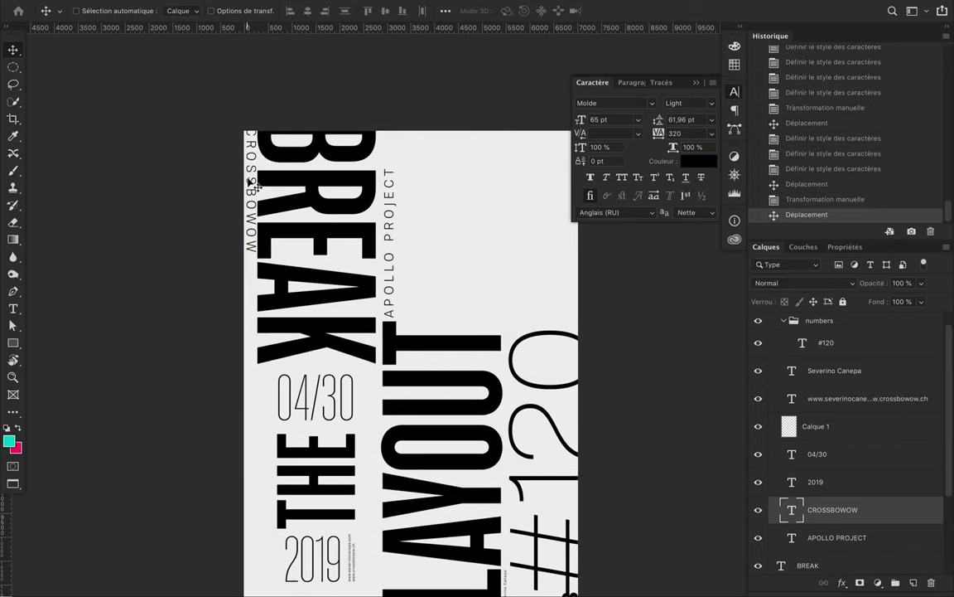
scroll(254, 184, down, 2)
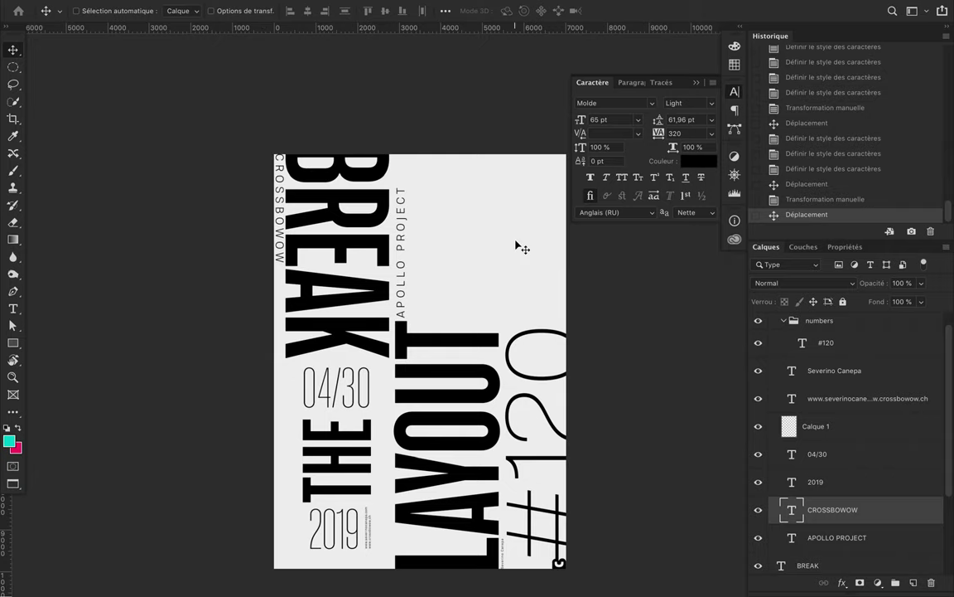
- Save the poster as 120-3.psd in Photoshop format
key(f)
key(f)
key(ctrl+shift+s)
key(Return)
key(Return)
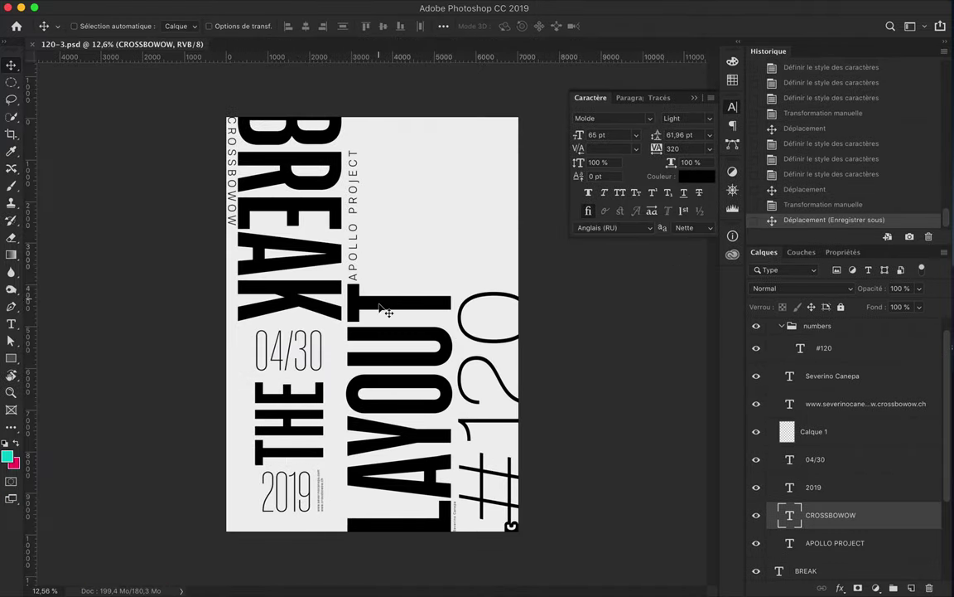
- Rotate LAYOUT to lie horizontally along the poster bottom
click(385, 310)
key(ctrl+t)
drag(339, 272, 514, 342)
drag(406, 388, 370, 476)
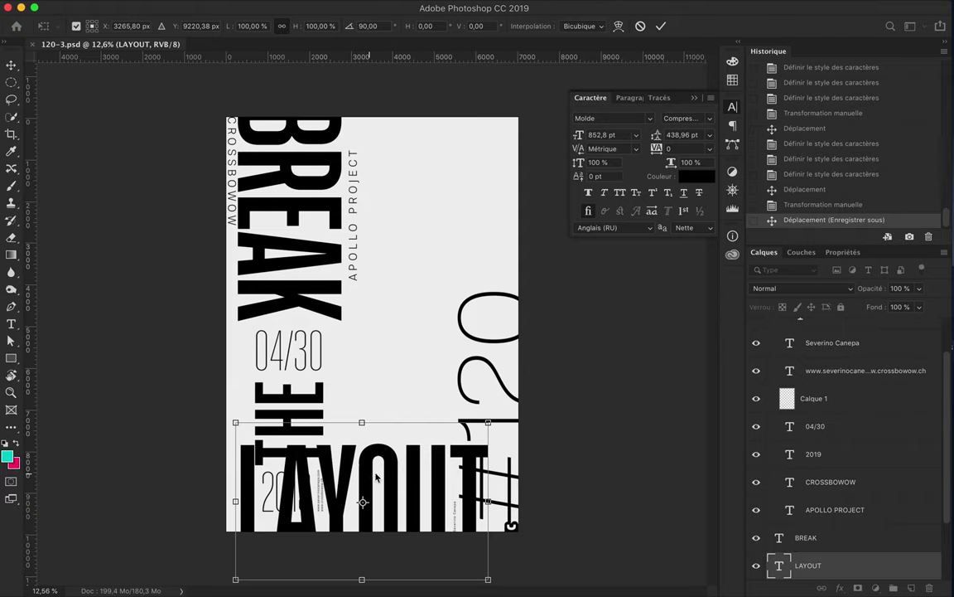
key(Return)
- Rotate THE upright just above LAYOUT, moving 2019 and 04/30 up beside BREAK
mouse_move(277, 490)
mouse_down()
mouse_move(283, 368)
mouse_move(370, 353)
mouse_up()
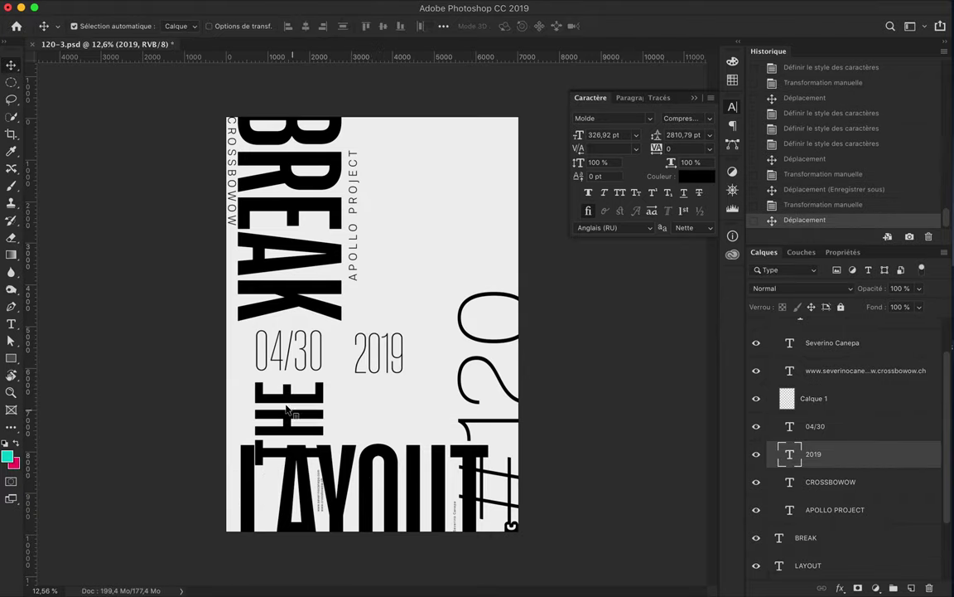
click(282, 406)
drag(246, 367, 323, 409)
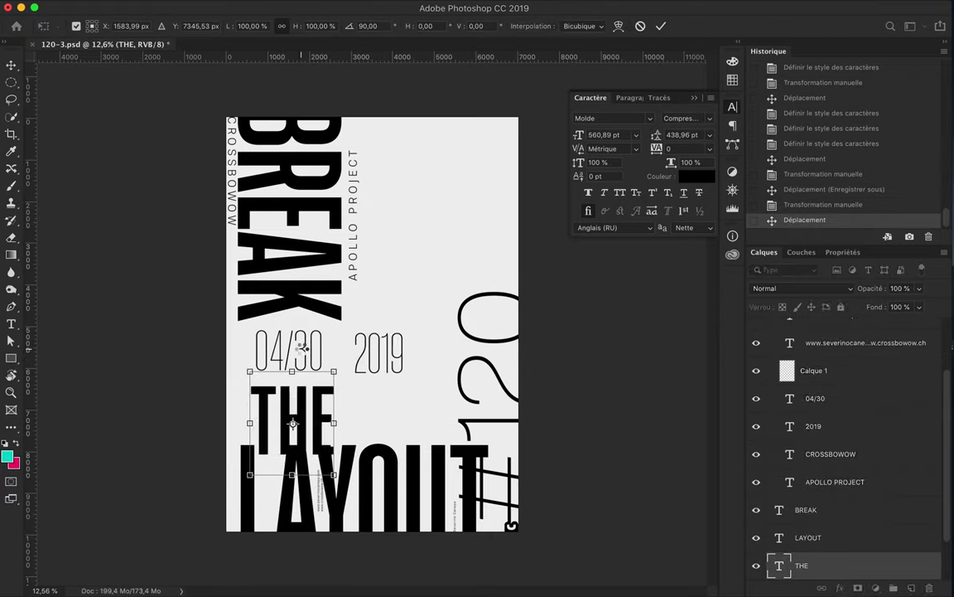
key(Return)
drag(285, 352, 375, 292)
click(305, 389)
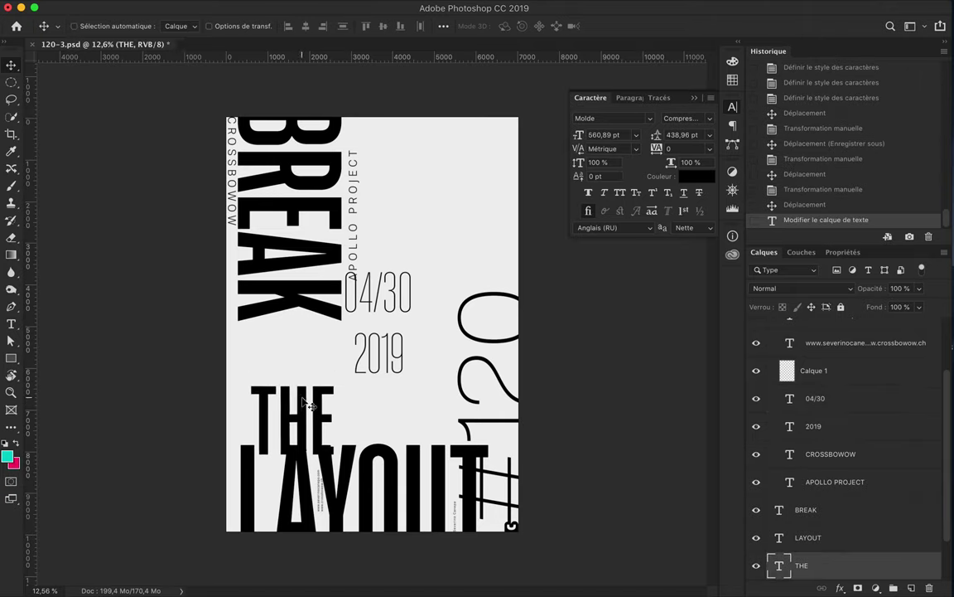
drag(308, 403, 358, 368)
- Rotate #120 horizontally with -60 tracking over THE, then close 120-3.psd
drag(510, 384, 464, 348)
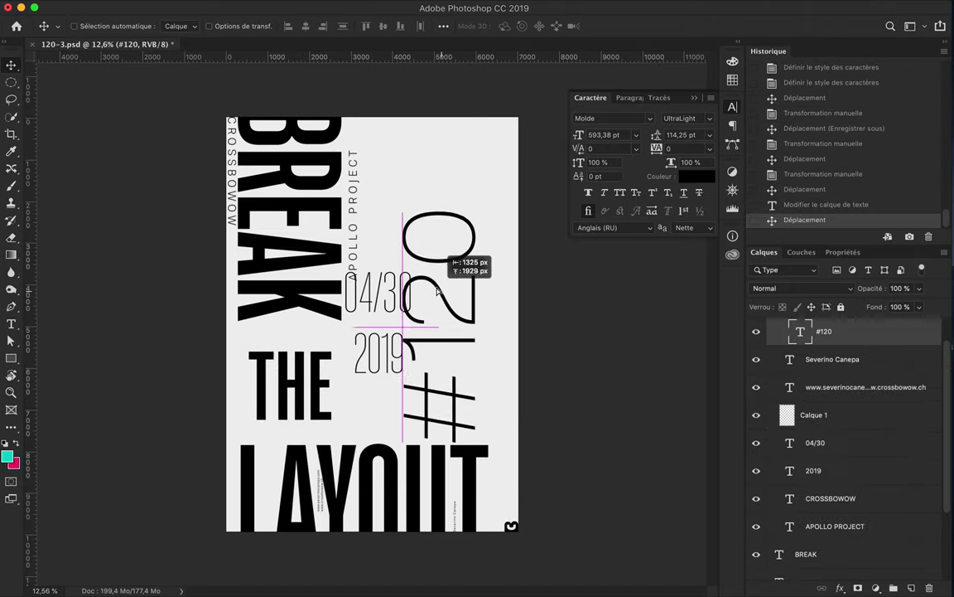
key(ctrl+t)
drag(518, 217, 547, 278)
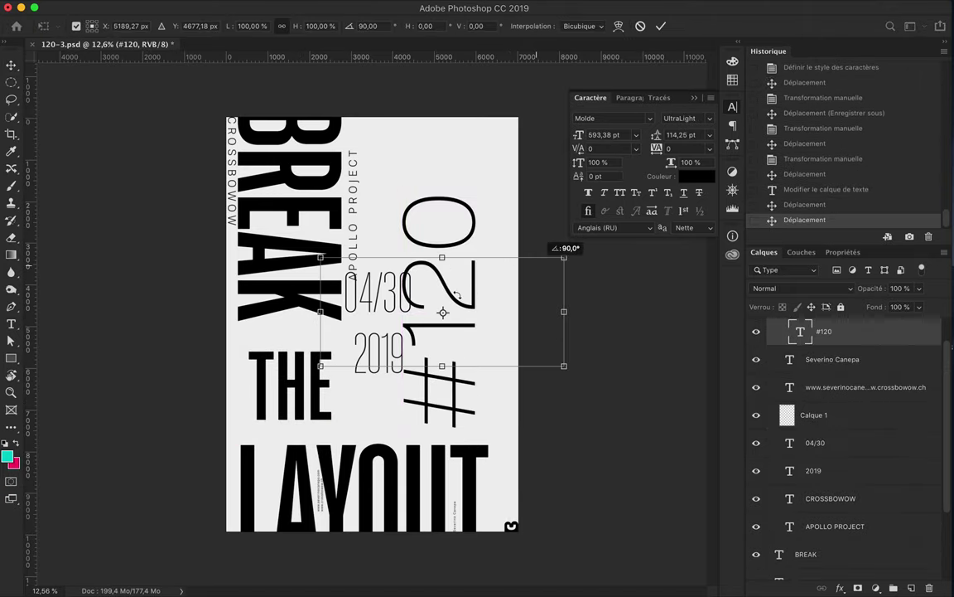
click(688, 147)
text(-60)
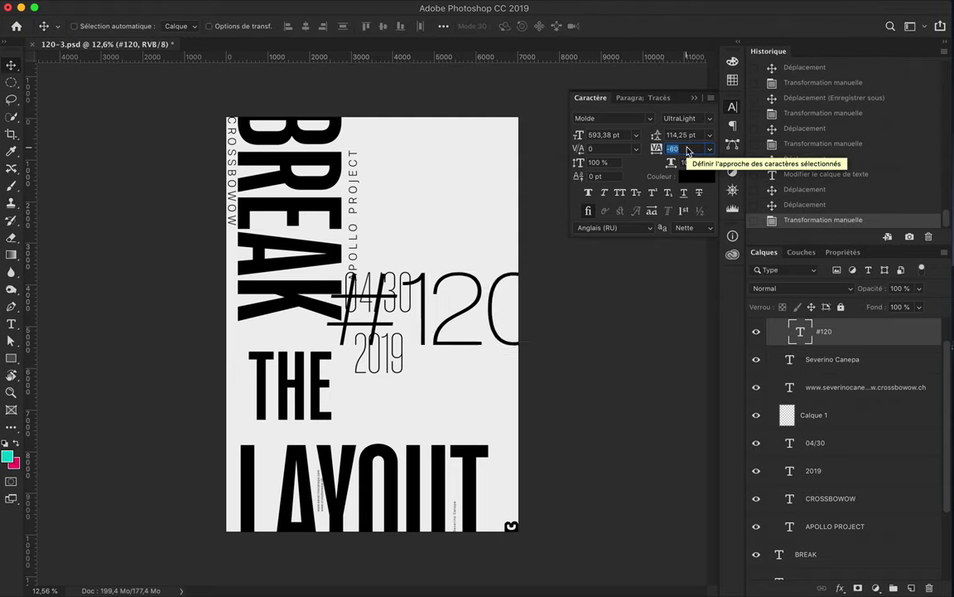
drag(431, 313, 468, 379)
drag(456, 314, 461, 385)
double_click(460, 385)
click(458, 179)
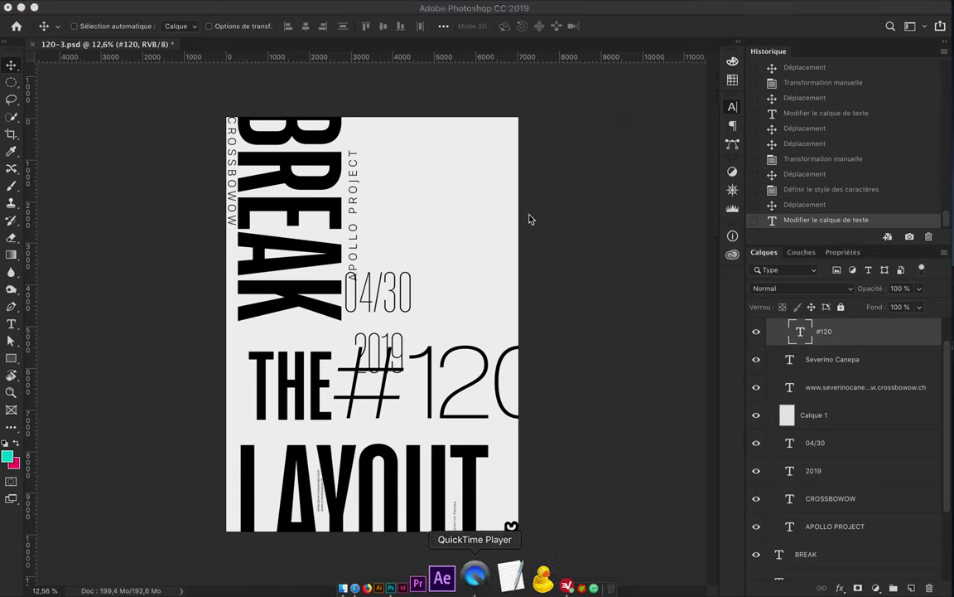
click(32, 44)
- Close 120-3.psd without saving, create a new enlarged 2019 text layer, and delete the black 2019
click(366, 205)
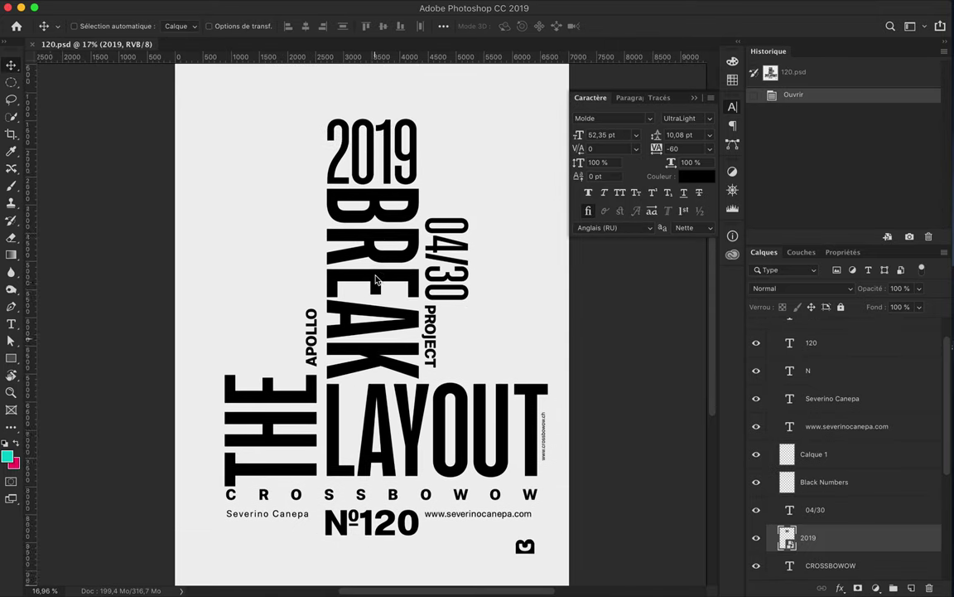
key(t)
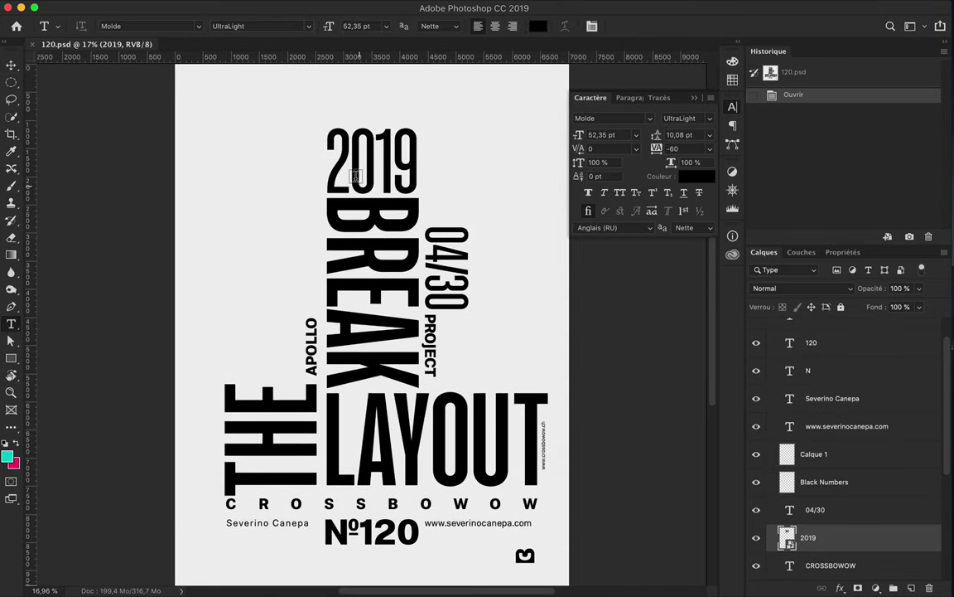
click(307, 158)
text(2019)
mouse_move(330, 147)
mouse_down()
mouse_move(416, 89)
mouse_move(421, 103)
mouse_up()
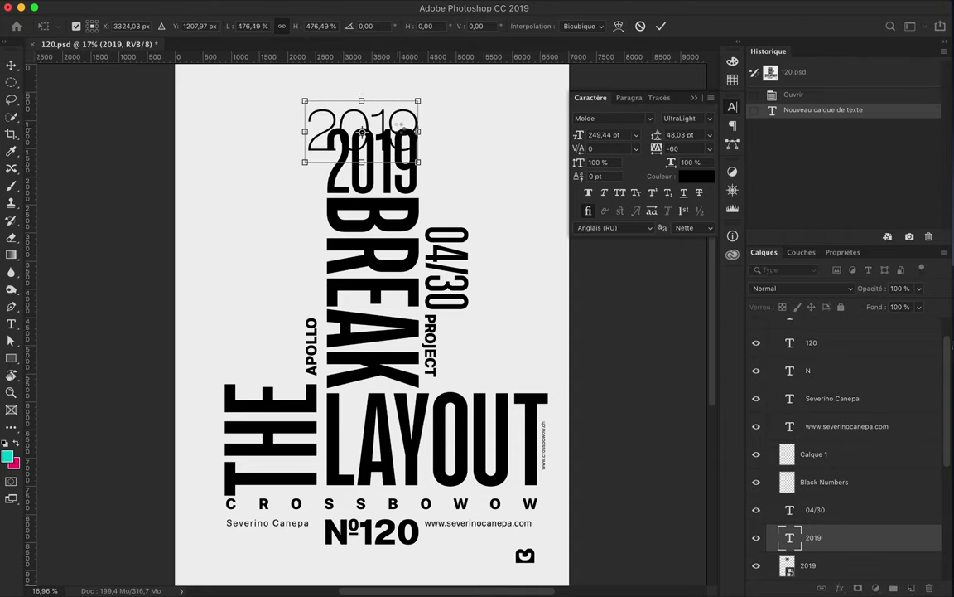
key(Return)
key(v)
click(415, 178)
key(Delete)
drag(419, 187, 420, 158)
- Give 2019 a thin compressed style, Optique kerning and 0 tracking, aligned to BREAK's left edge
double_click(789, 537)
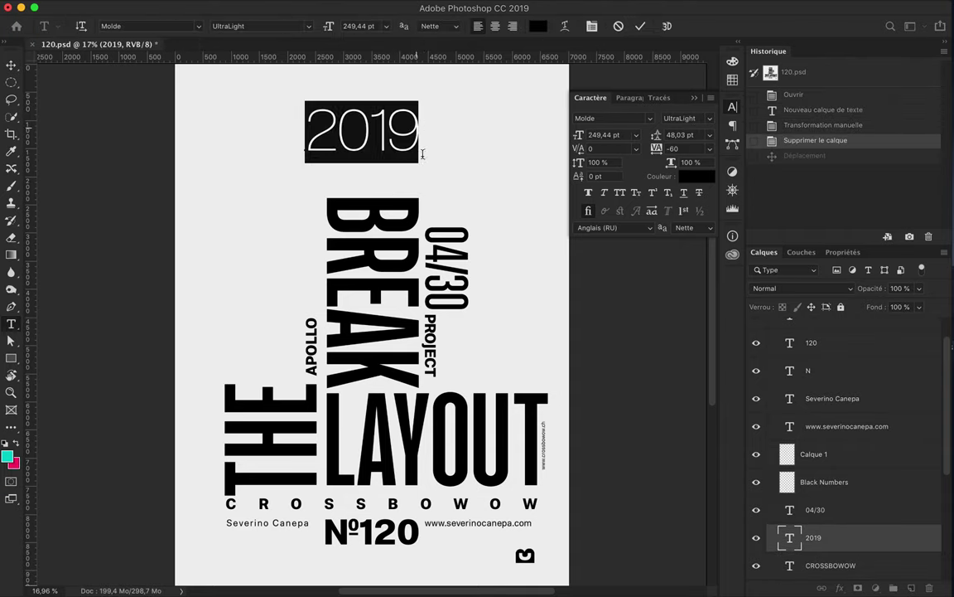
click(687, 118)
click(711, 93)
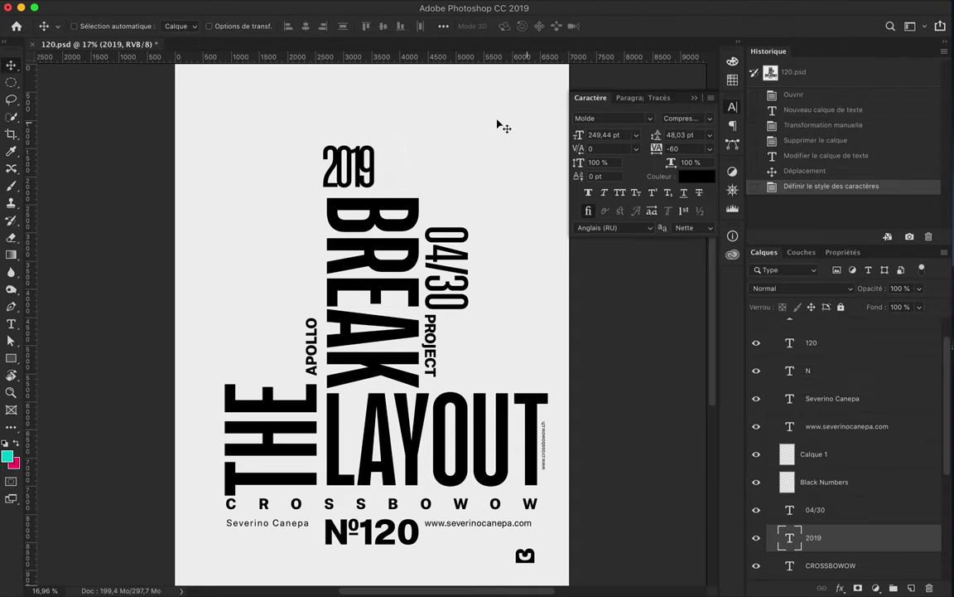
key(Return)
click(565, 179)
click(635, 148)
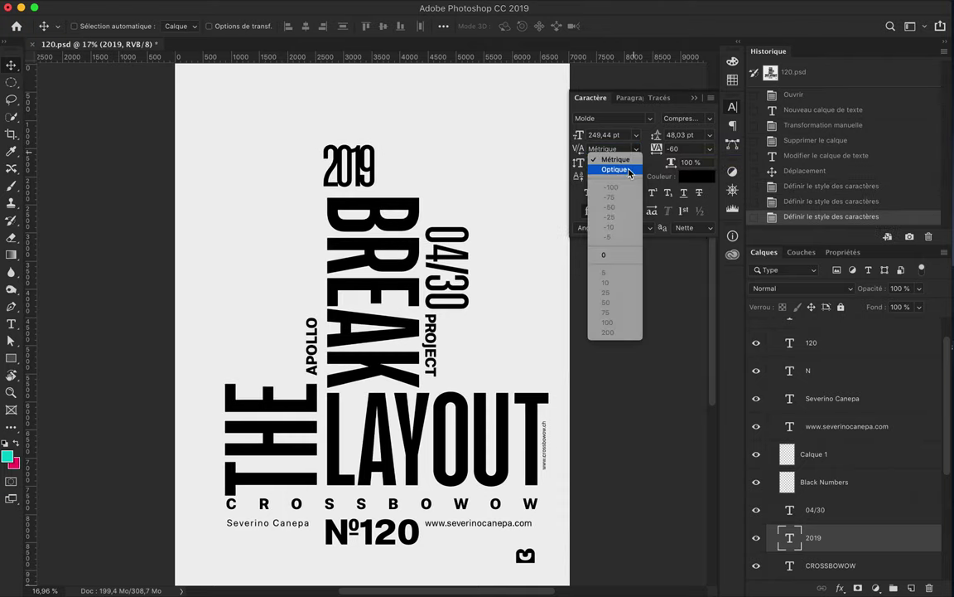
click(618, 170)
drag(364, 181, 375, 165)
drag(657, 149, 688, 148)
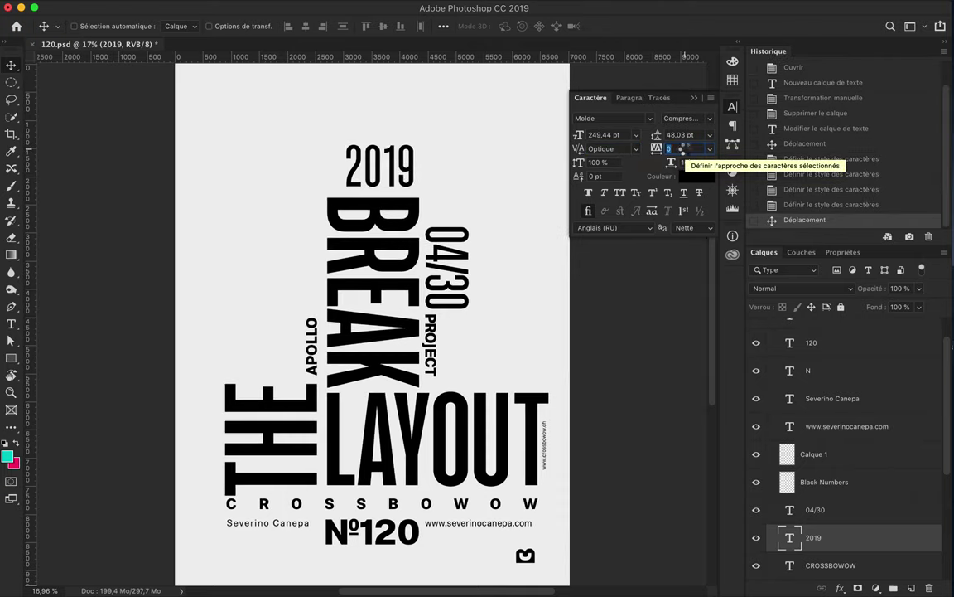
drag(369, 166, 359, 171)
- Scale 2019 up to about 148%, then enlarge it further from its top-right corner
key(ctrl+t)
drag(362, 169, 418, 116)
key(Return)
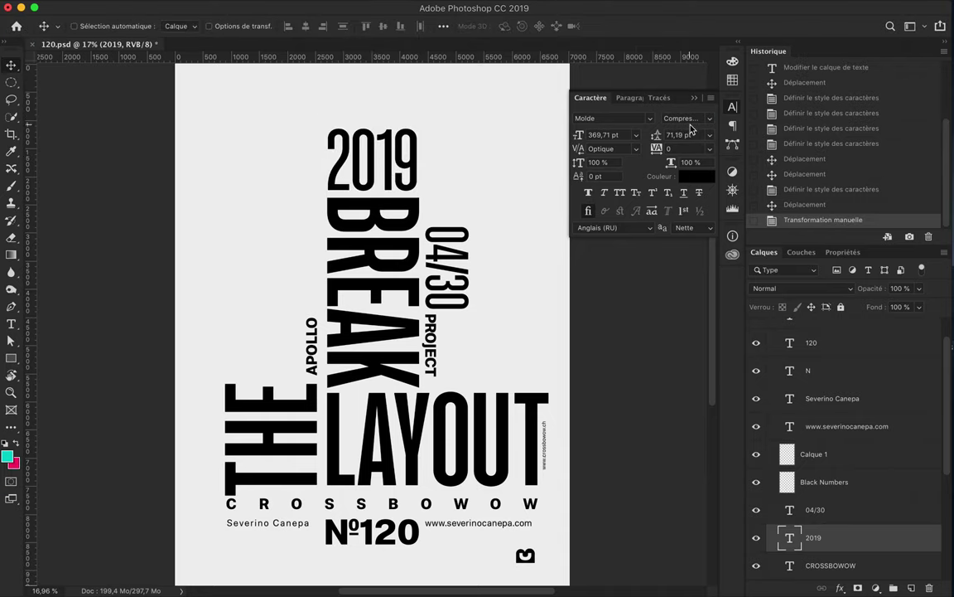
scroll(686, 120, down, 2)
scroll(686, 120, down, 3)
scroll(686, 120, down, 1)
key(ctrl+t)
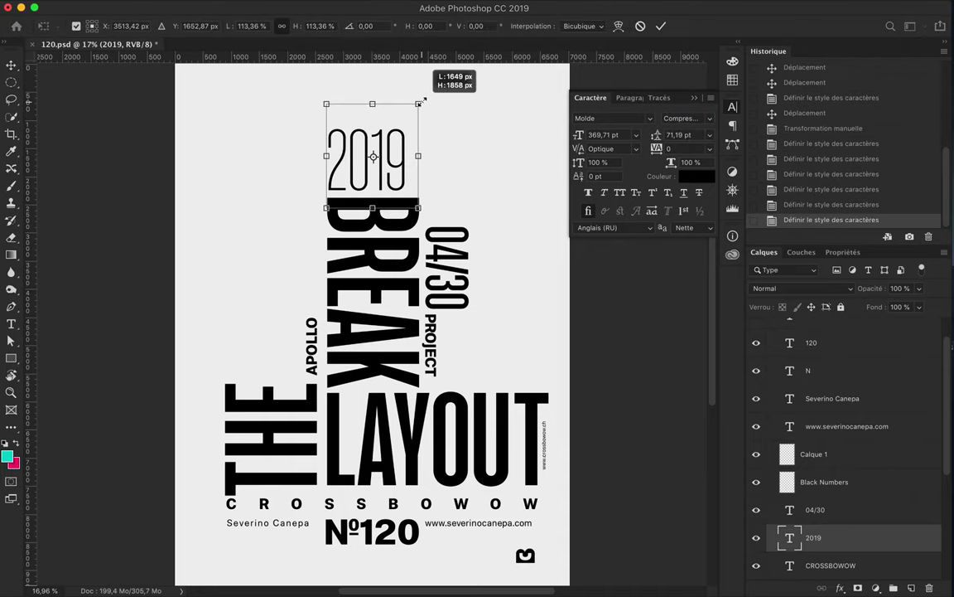
drag(412, 113, 425, 97)
key(Return)
click(449, 255)
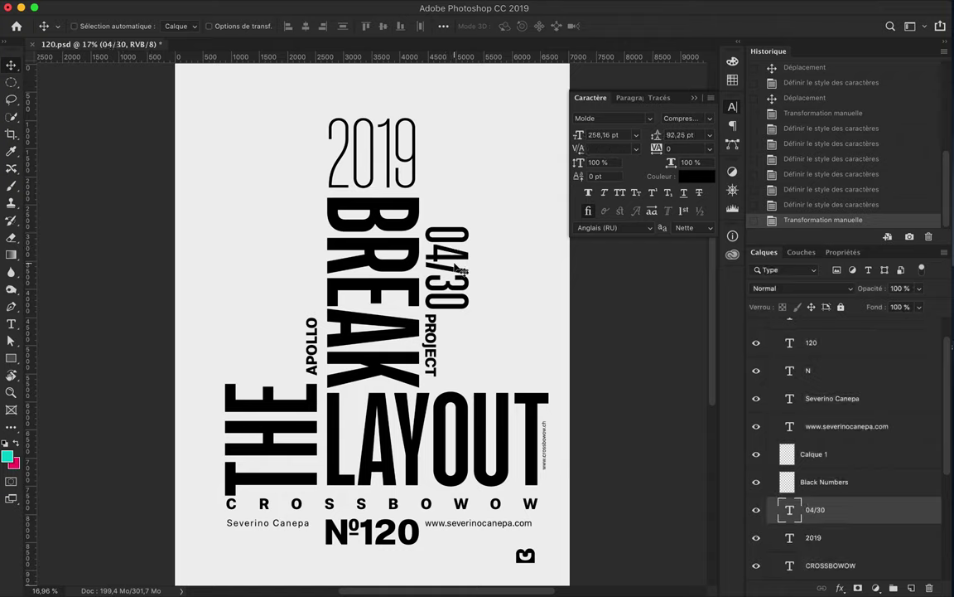
- Move the 04 text up and turn it horizontal to the left of 2019
double_click(457, 269)
scroll(689, 118, up, 2)
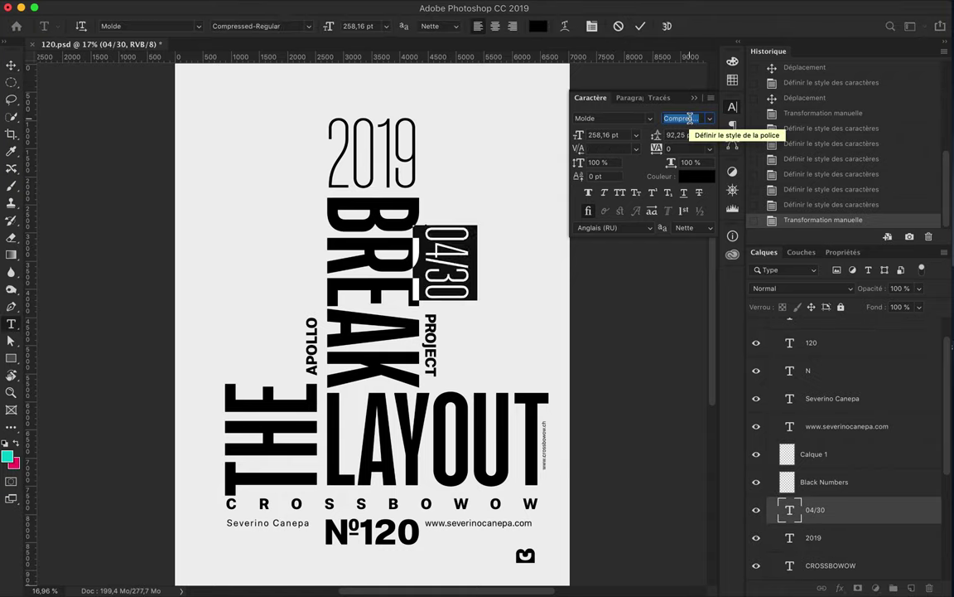
scroll(689, 118, up, 2)
drag(456, 340, 294, 252)
key(ctrl+t)
drag(285, 151, 443, 155)
key(Return)
- Make a 30 copy to the right of 2019 and shift 04 and 30 slightly right
key(t)
key(Escape)
key(v)
key(shift+Right)
shift+click(809, 536)
scroll(685, 119, up, 2)
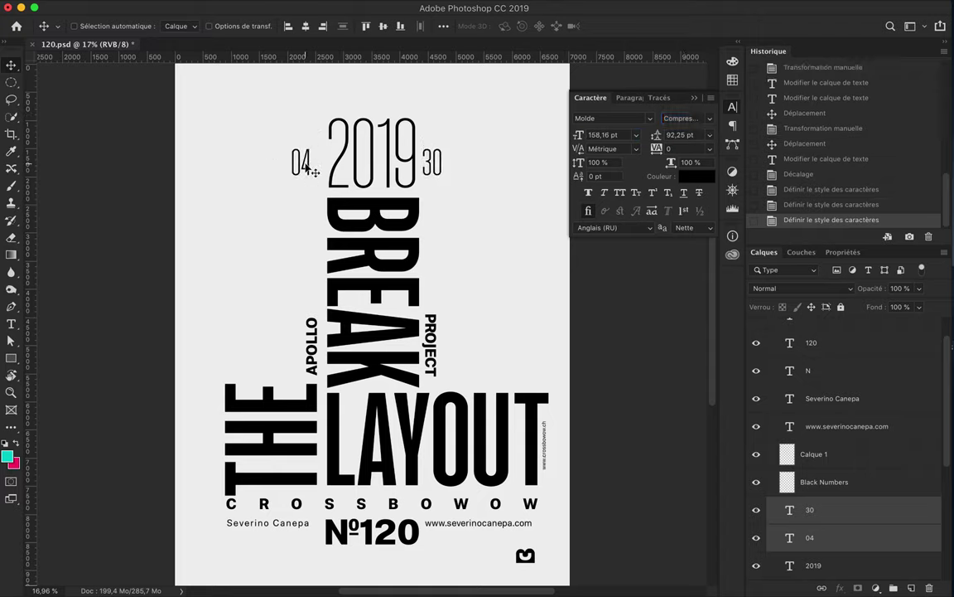
drag(317, 163, 326, 163)
- Move PROJECT slightly down and shrink THE slightly
drag(440, 358, 431, 347)
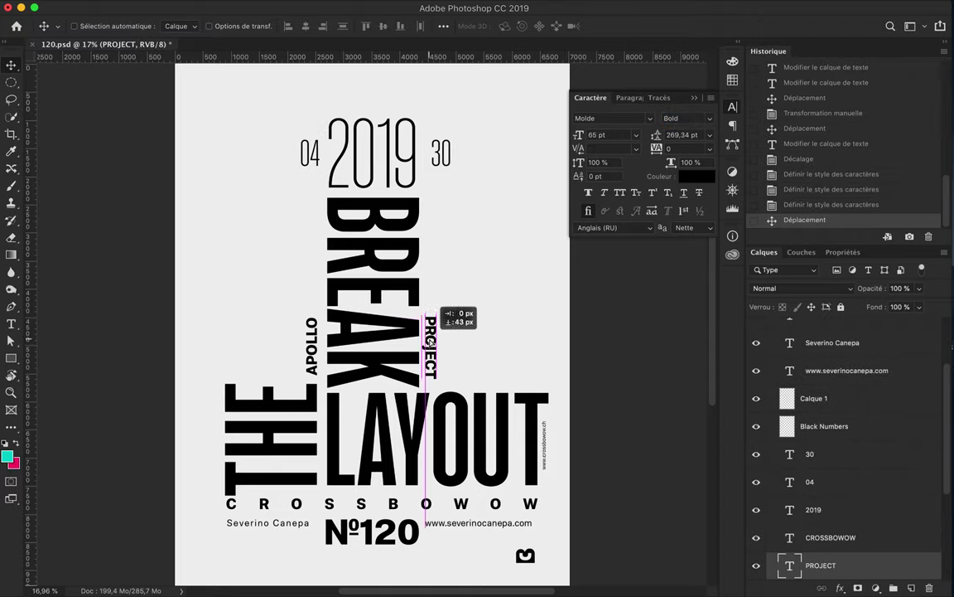
click(310, 396)
key(ctrl+t)
drag(206, 368, 217, 392)
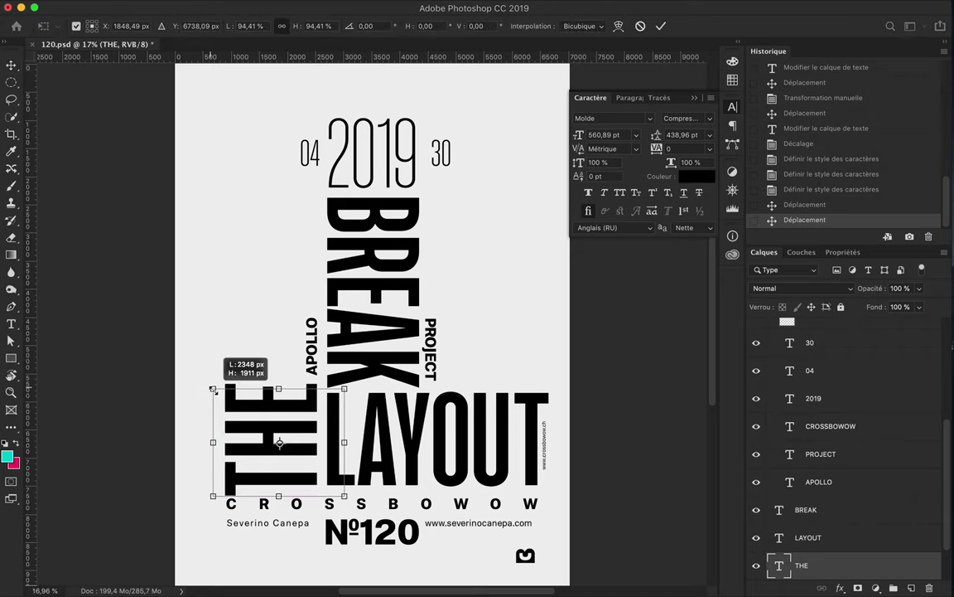
key(Return)
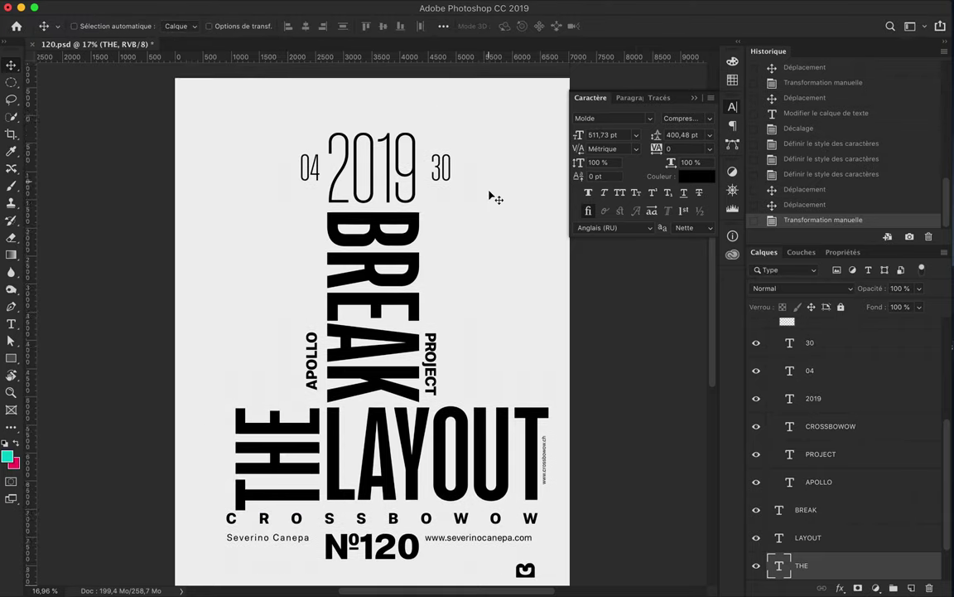
- Group the poster's text layers into Groupe 1 and move the composition down and left
scroll(489, 197, down, 1)
scroll(816, 497, down, 1)
shift+click(816, 541)
key(ctrl+g)
drag(369, 254, 367, 316)
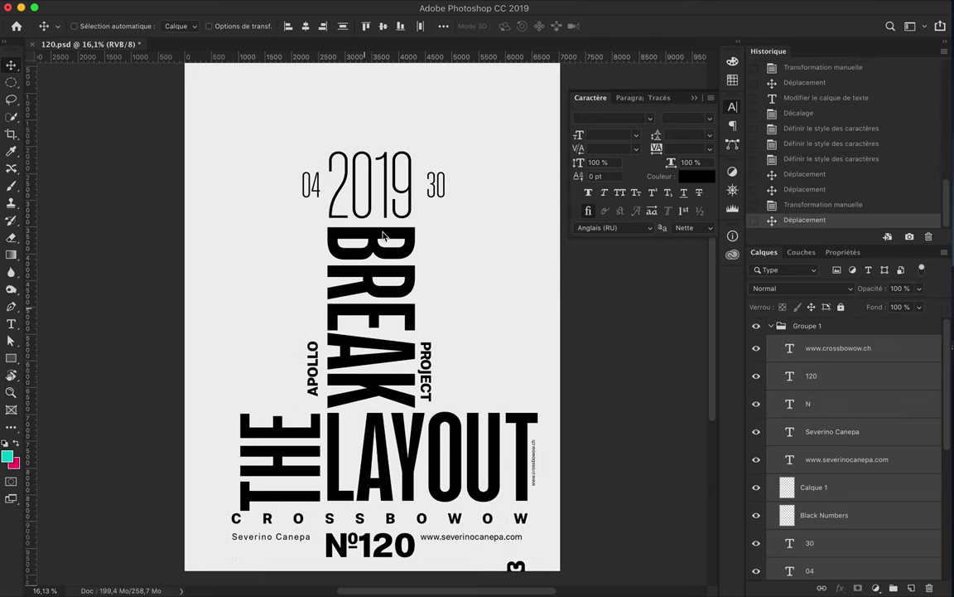
- Collapse Groupe 1, group everything into Groupe 2, and centre it horizontally on the page
click(772, 326)
key(ctrl+g)
click(443, 26)
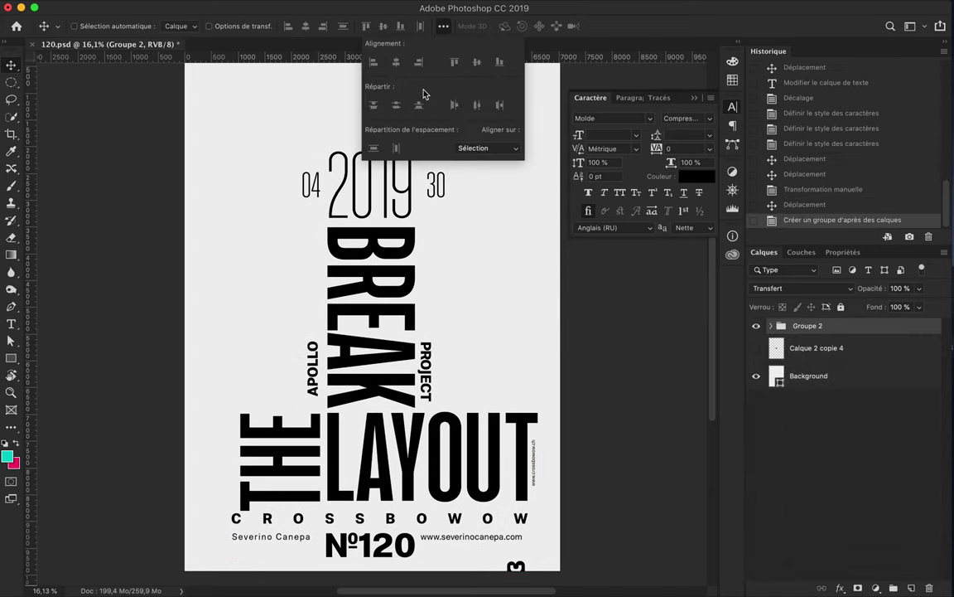
click(398, 68)
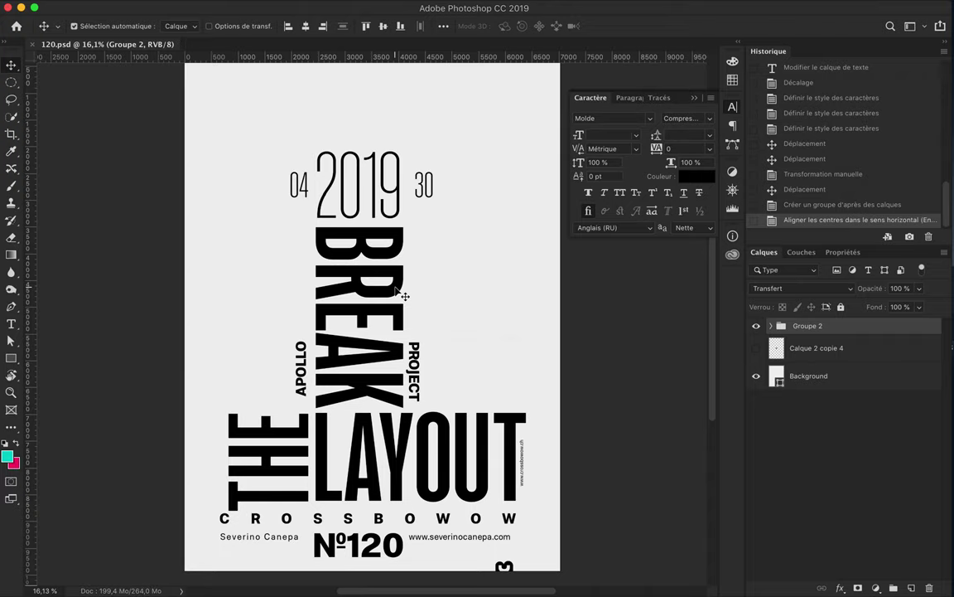
- Save the poster as 120-3.psd and move BREAK left beside THE
key(ctrl+shift+s)
key(Return)
drag(379, 277, 293, 277)
- Shift APOLLO right and move 2019 down beside APOLLO PROJECT
click(300, 368)
mouse_move(347, 368)
mouse_down()
mouse_move(371, 371)
mouse_move(340, 365)
mouse_up()
drag(390, 199, 421, 388)
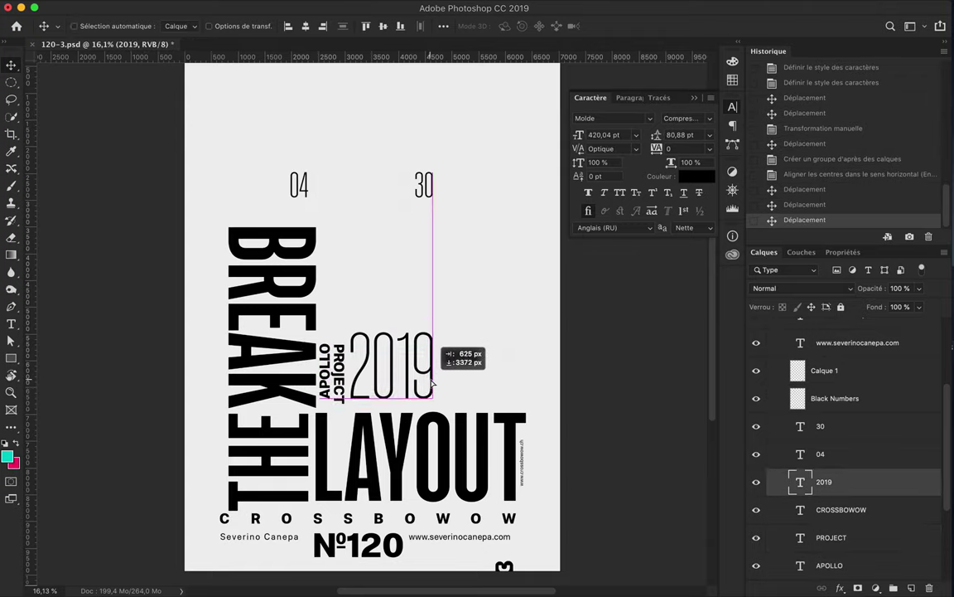
key(ctrl+t)
key(Return)
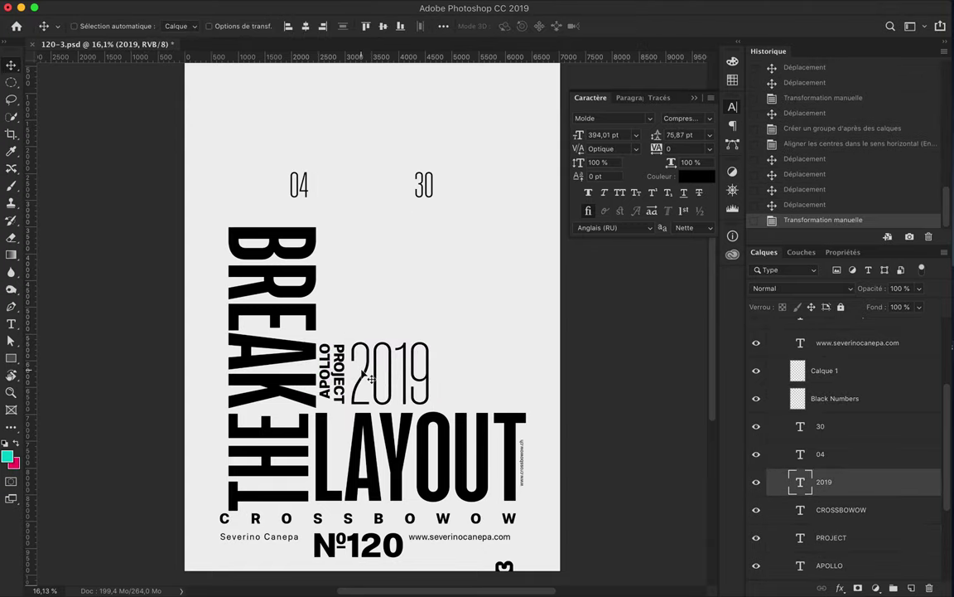
- Type 04/30/ before 2019 to form one date, then delete the leftover 04 and 30 layers
key(t)
click(353, 372)
text(04/30/)
key(ctrl+Return)
key(v)
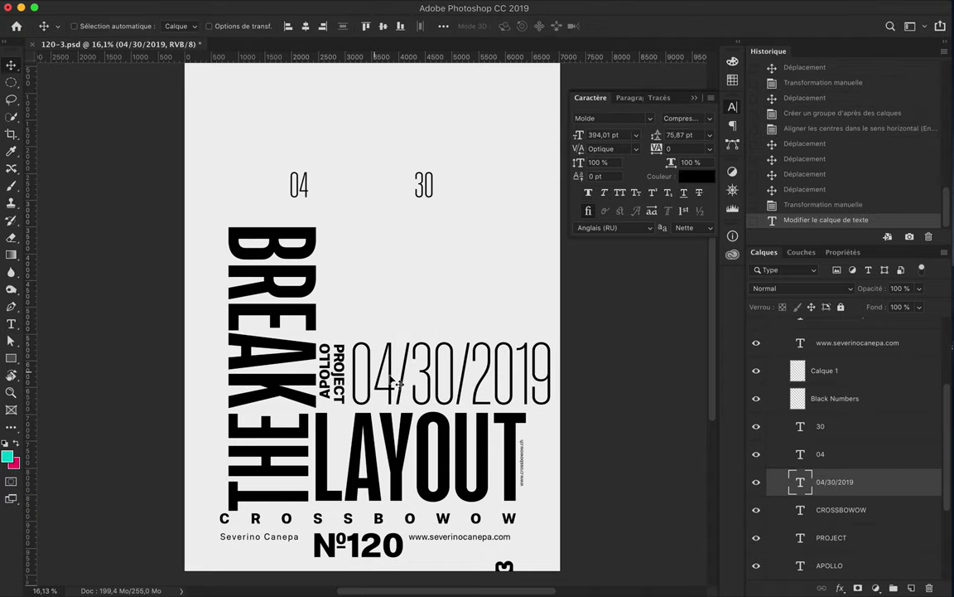
click(299, 187)
key(Delete)
click(425, 186)
key(Delete)
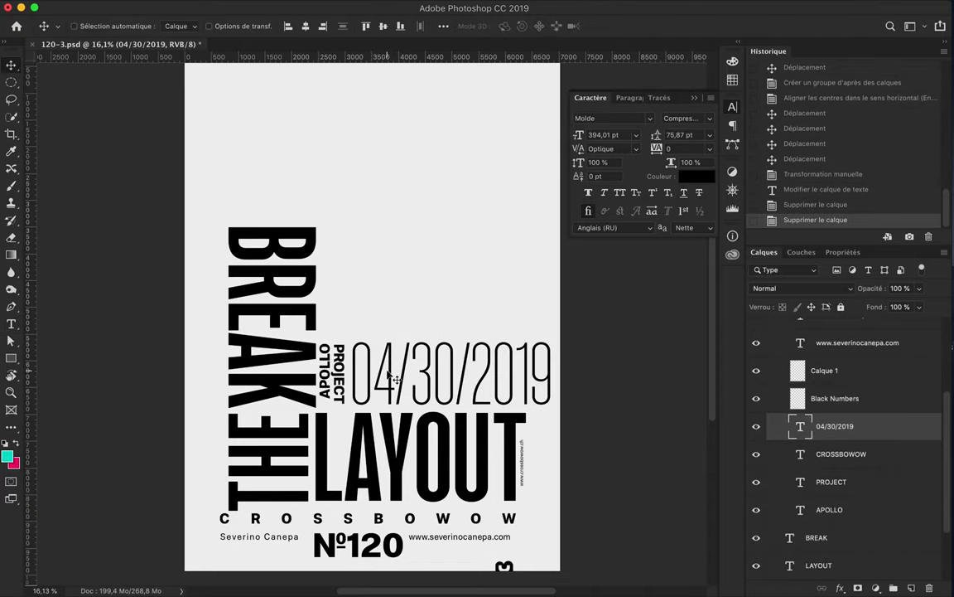
- Nudge the CROSSBOWOW text up and begin transforming it
click(348, 520)
key(Up)
key(ctrl+t)
scroll(404, 392, up, 5)
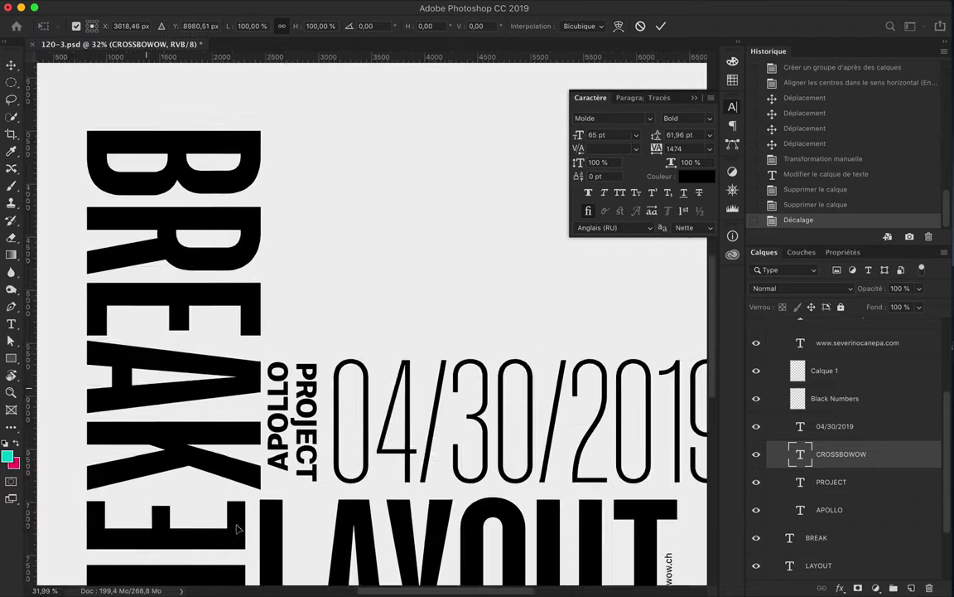
- Narrow CROSSBOWOW from the left and change the line spacing of the stacked web addresses
drag(88, 391, 104, 393)
key(Return)
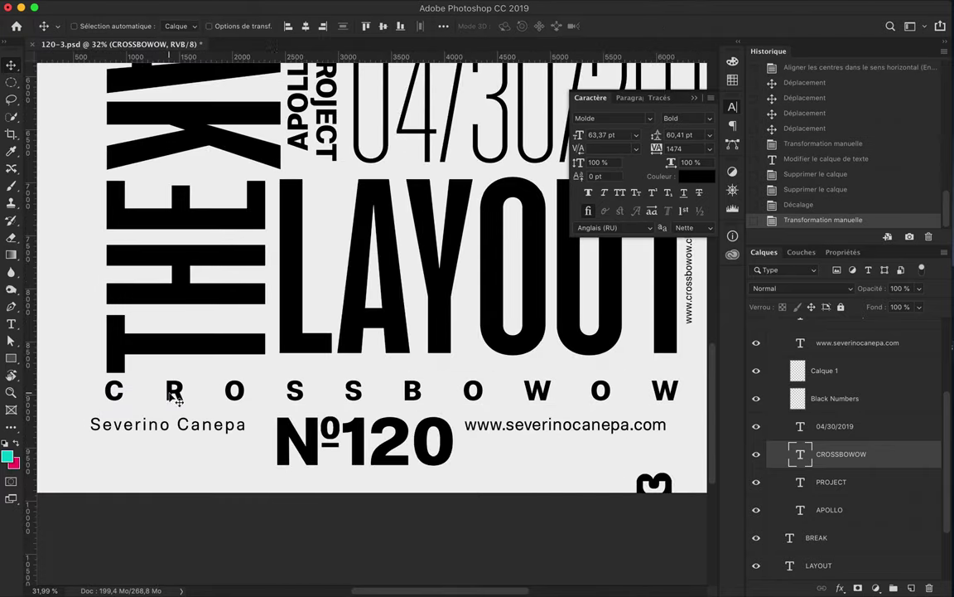
scroll(280, 436, down, 3)
click(425, 447)
double_click(535, 357)
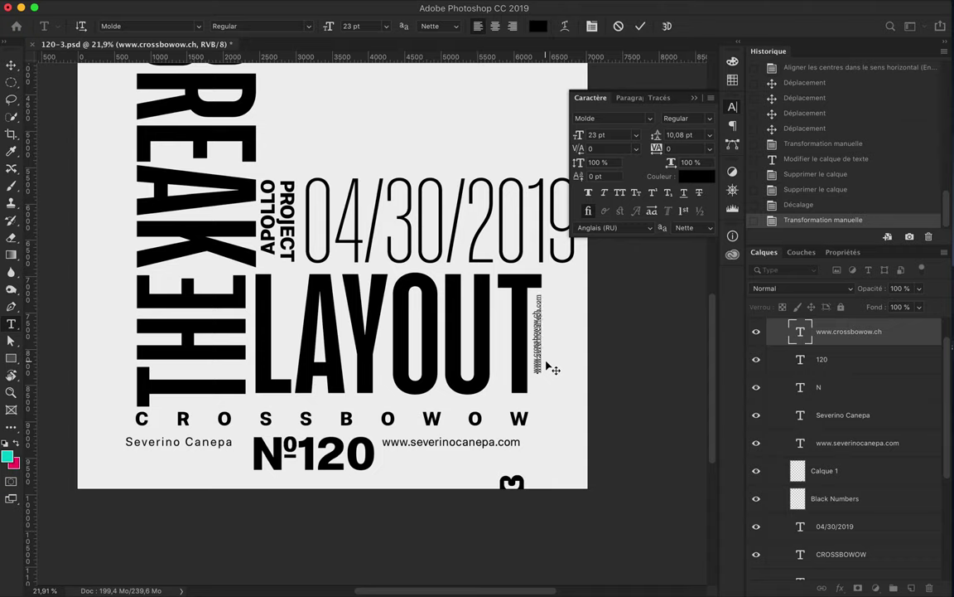
click(696, 135)
key(Return)
- Delete the author name and the bottom web address layers
key(v)
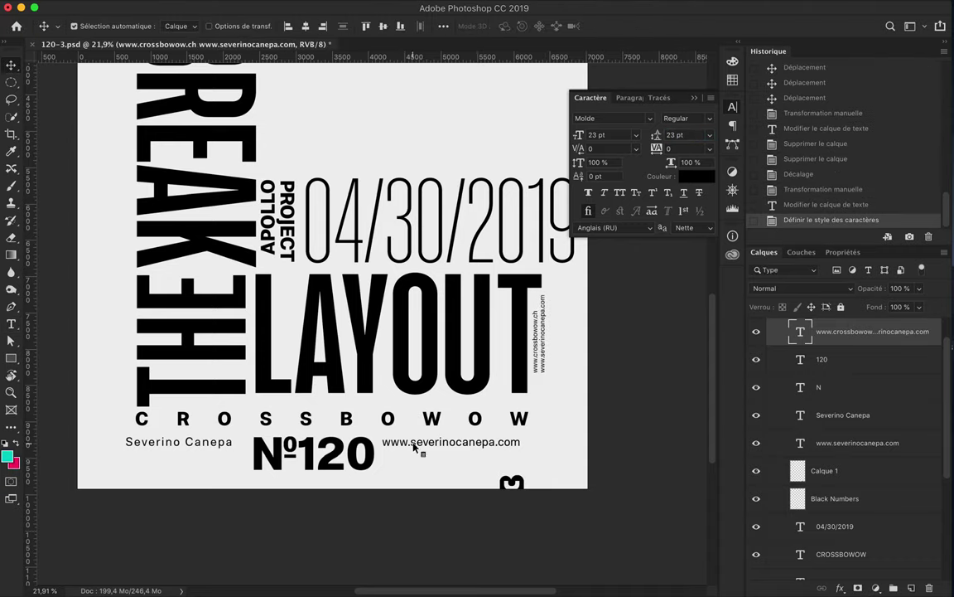
click(415, 448)
shift+click(240, 450)
key(Delete)
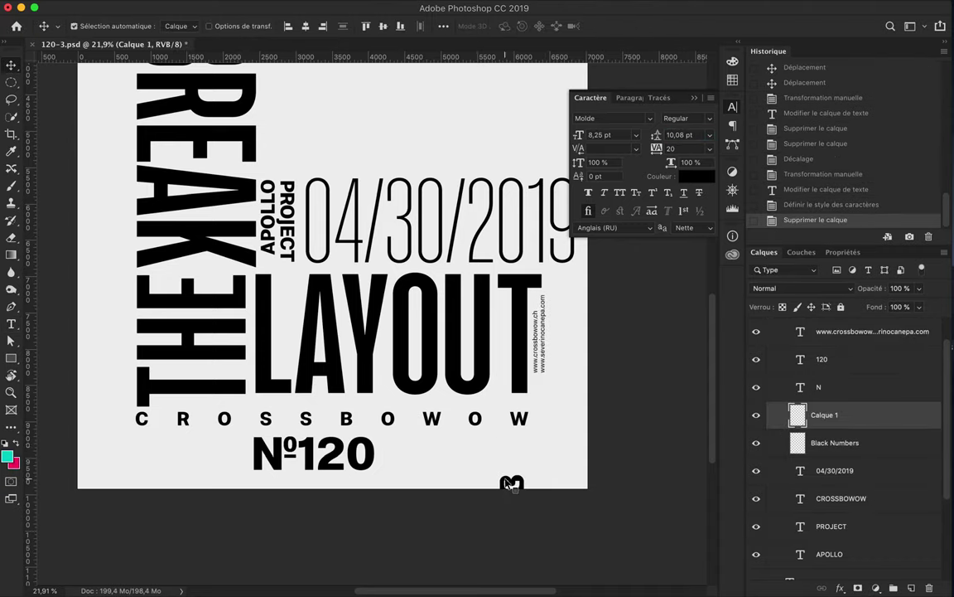
- Move the B logo to the end of CROSSBOWOW, group the poster layers, and show guides
key(ctrl+t)
key(Return)
key(ctrl+plus)
drag(511, 483, 616, 466)
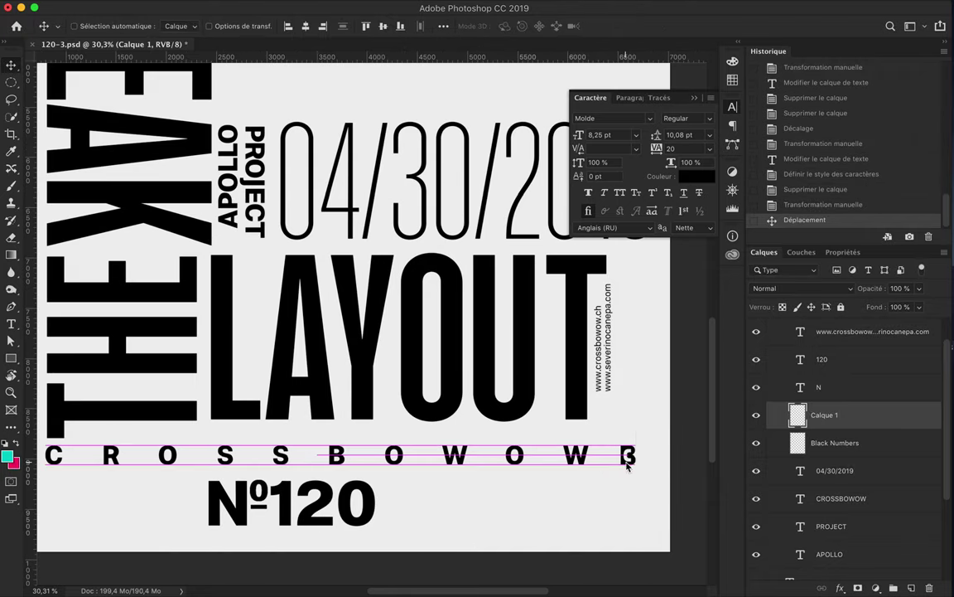
drag(616, 465, 623, 460)
scroll(586, 505, down, 3)
scroll(360, 216, up, 3)
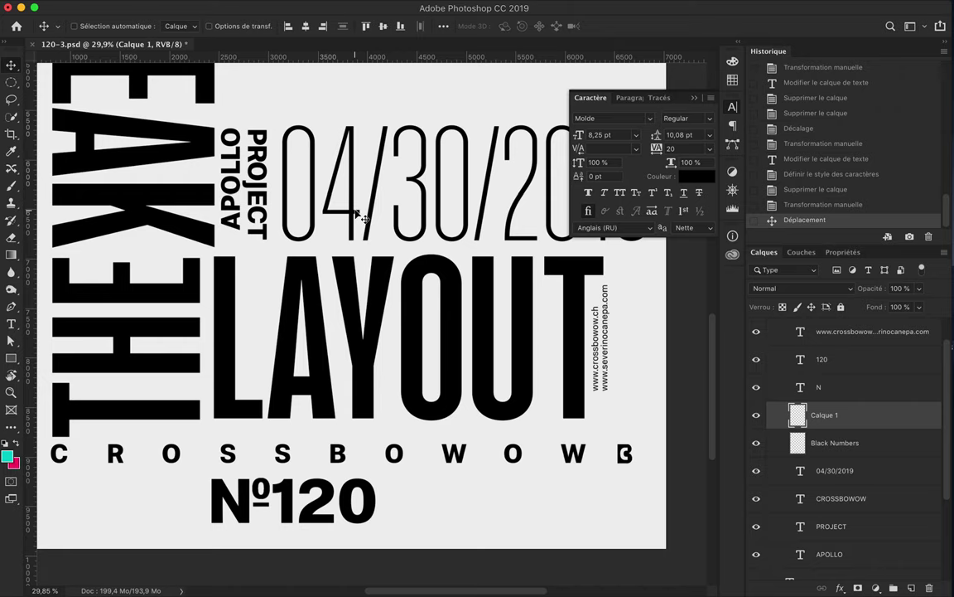
key(ctrl+g)
key(ctrl+semicolon)
scroll(360, 216, up, 2)
scroll(351, 256, up, 2)
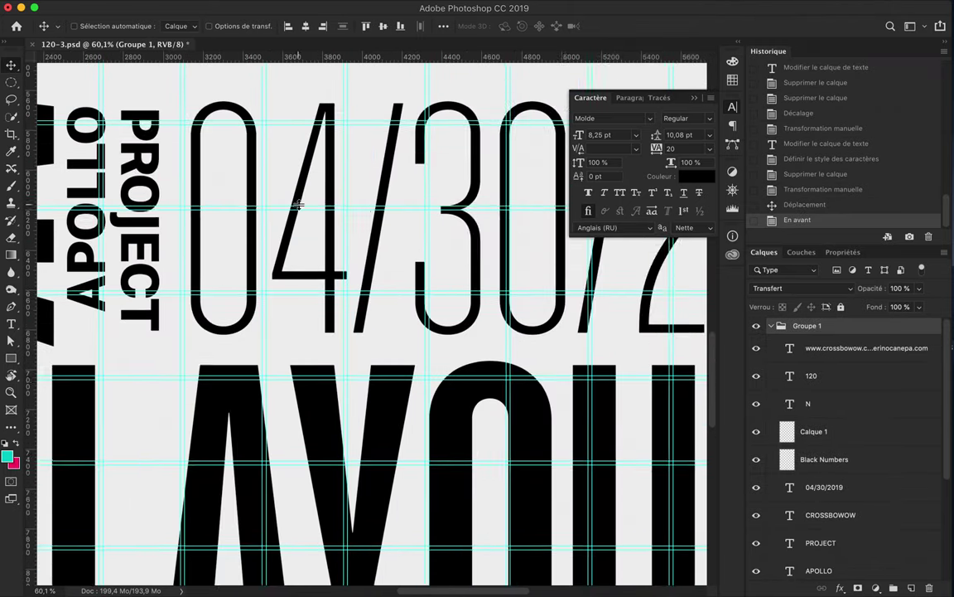
- Add a horizontal guide from the top ruler just below PROJECT
scroll(298, 205, up, 2)
scroll(298, 205, left, 3)
drag(282, 56, 291, 408)
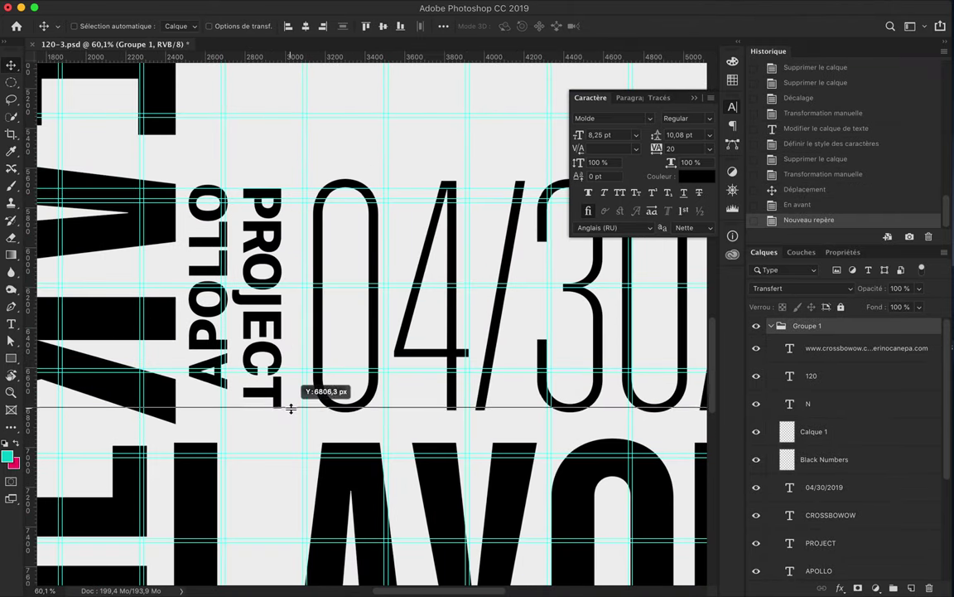
- Scale the 04/30/2019 date down to about 94% and nudge it between the guides
click(382, 366)
key(ctrl+t)
drag(682, 475, 681, 475)
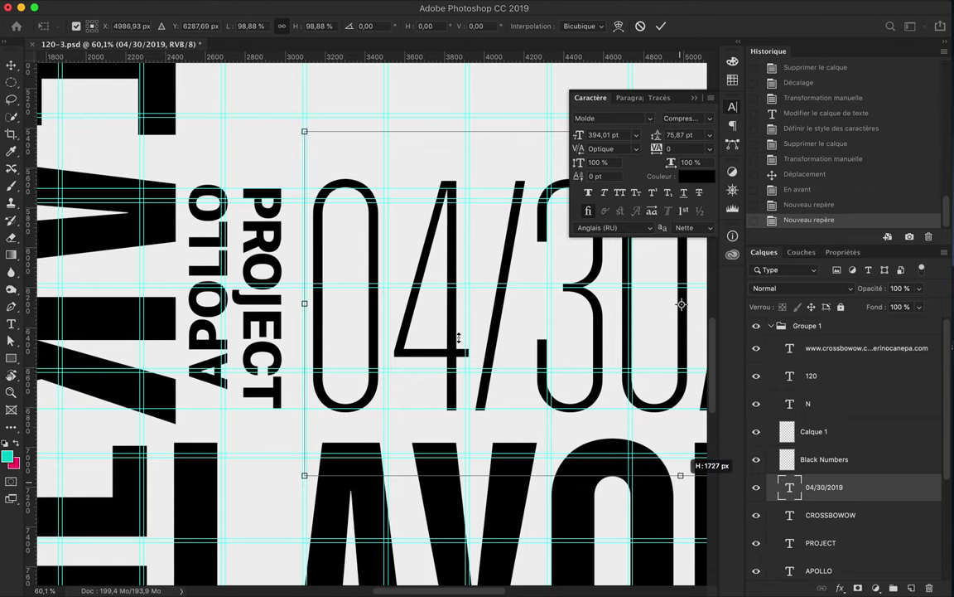
scroll(681, 475, right, 5)
drag(287, 170, 288, 186)
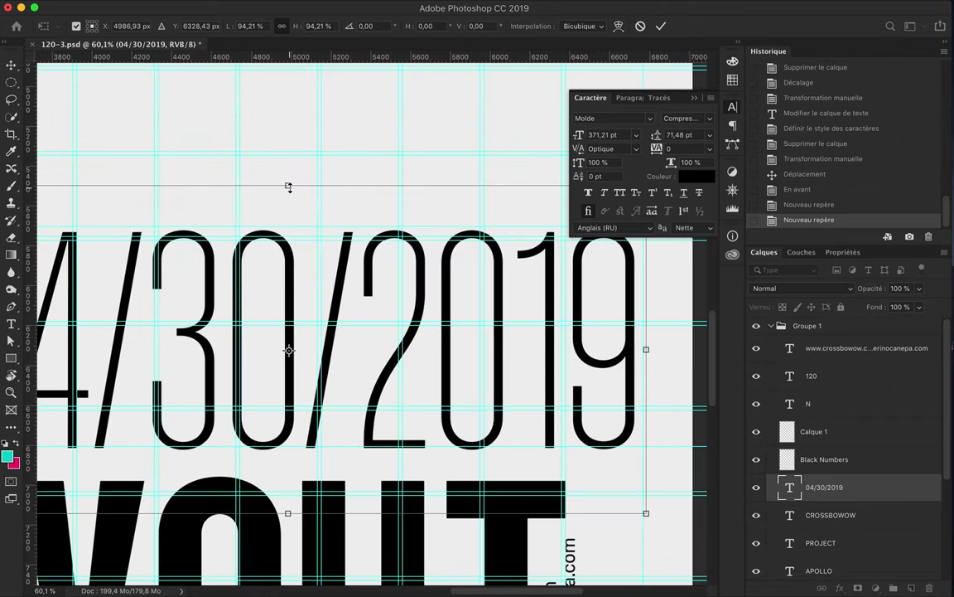
key(Return)
key(Left)
key(Left)
key(ctrl+minus)
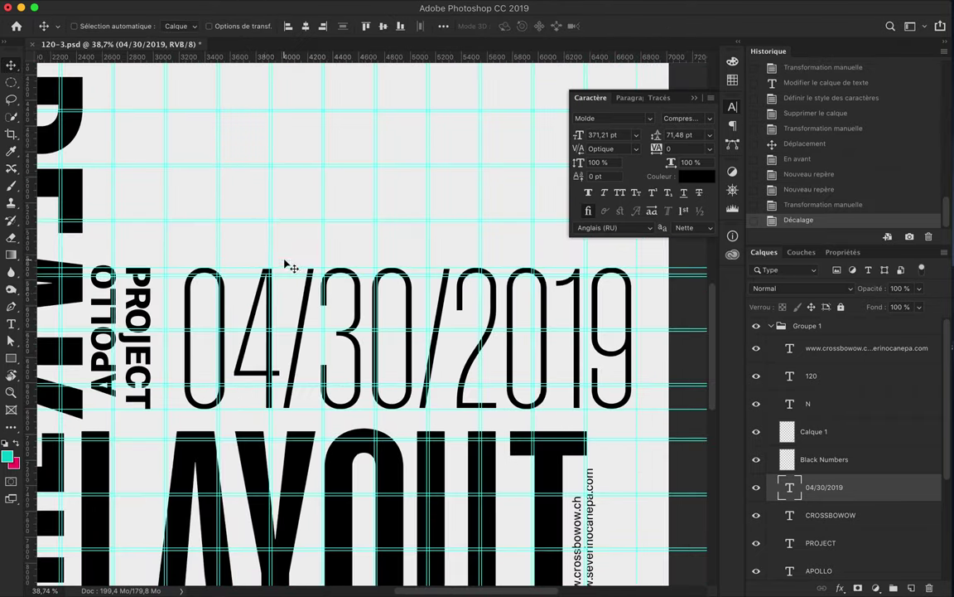
scroll(213, 331, down, 3)
scroll(220, 319, down, 3)
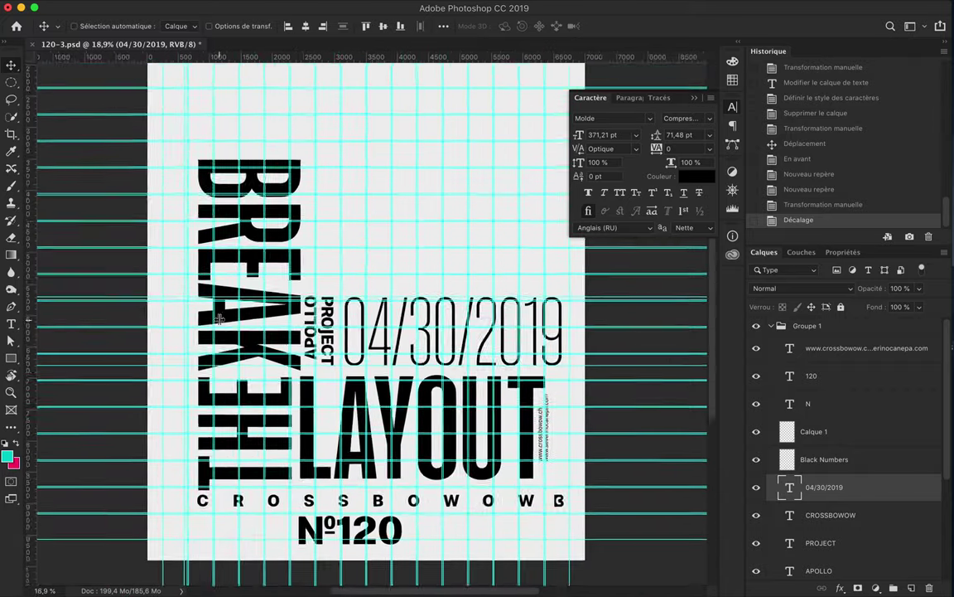
scroll(272, 447, up, 2)
scroll(281, 451, up, 5)
scroll(365, 371, down, 8)
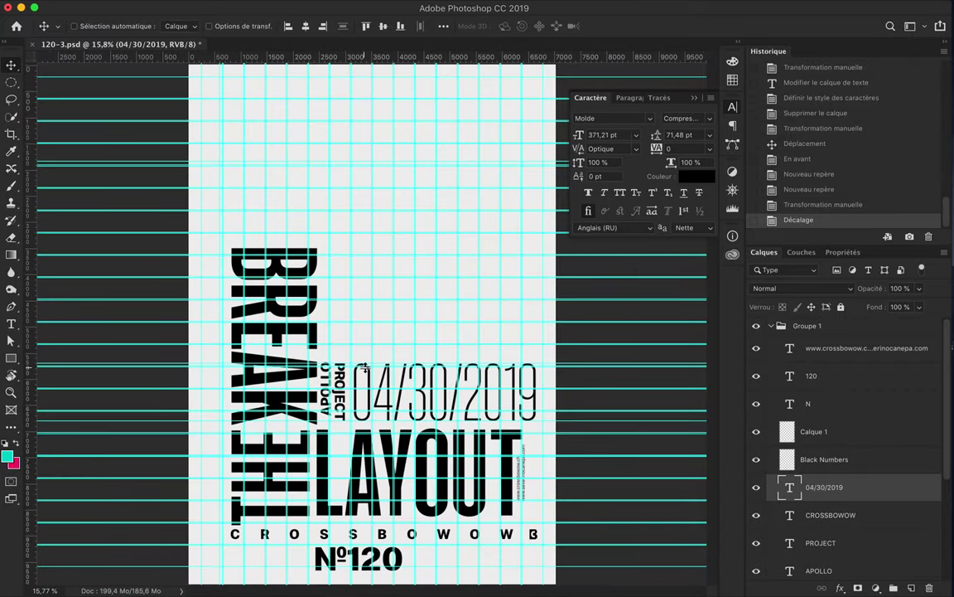
- Scale Groupe 1 and Groupe 2 up to about 112% to fill the page, then hide the guides
click(772, 326)
shift+click(808, 342)
key(ctrl+t)
drag(230, 410, 199, 409)
mouse_move(537, 409)
mouse_down()
mouse_move(546, 409)
mouse_move(534, 328)
mouse_up()
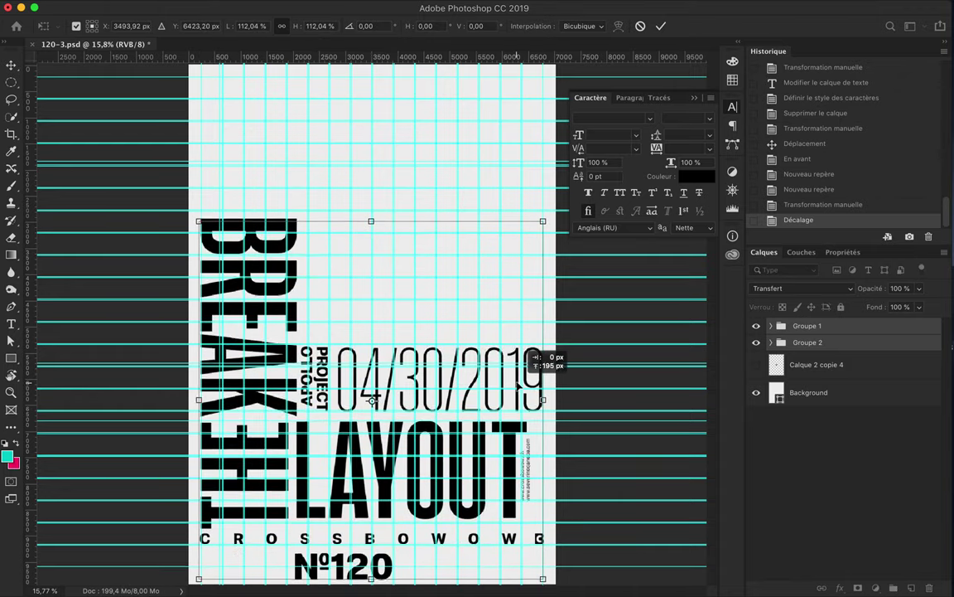
key(ctrl+minus)
key(Return)
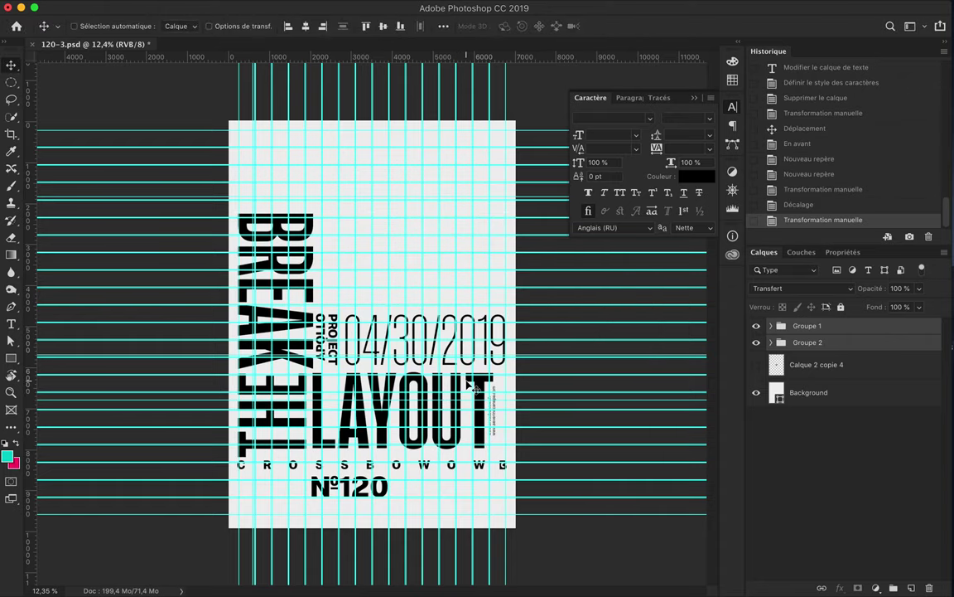
key(ctrl+semicolon)
key(ctrl+0)
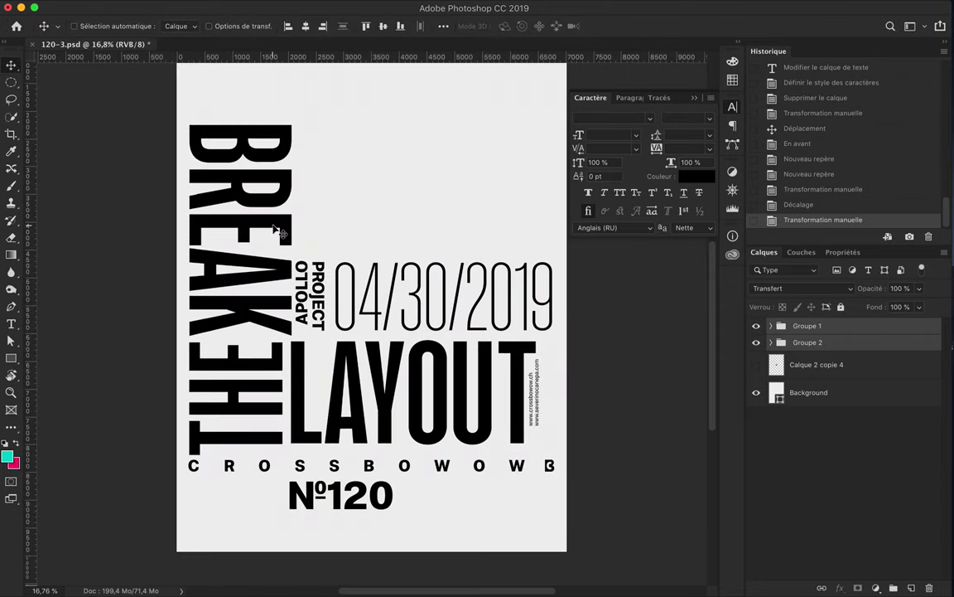
- Set BREAK's tracking to 20 and position it just above THE
ctrl+click(290, 229)
key(alt+Right)
key(alt+Right)
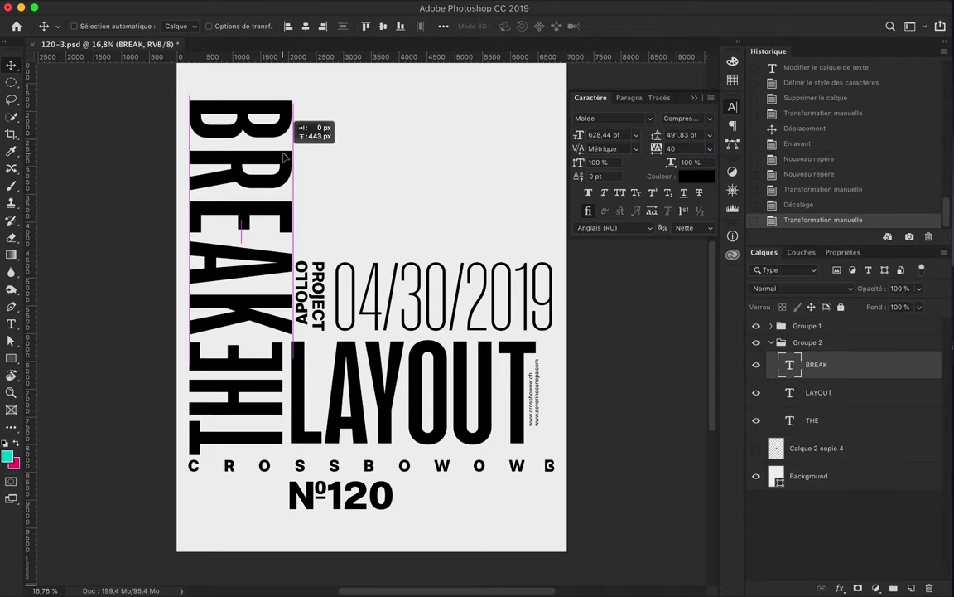
drag(282, 187, 282, 160)
key(alt+bracketleft)
key(alt+Right)
key(alt+Right)
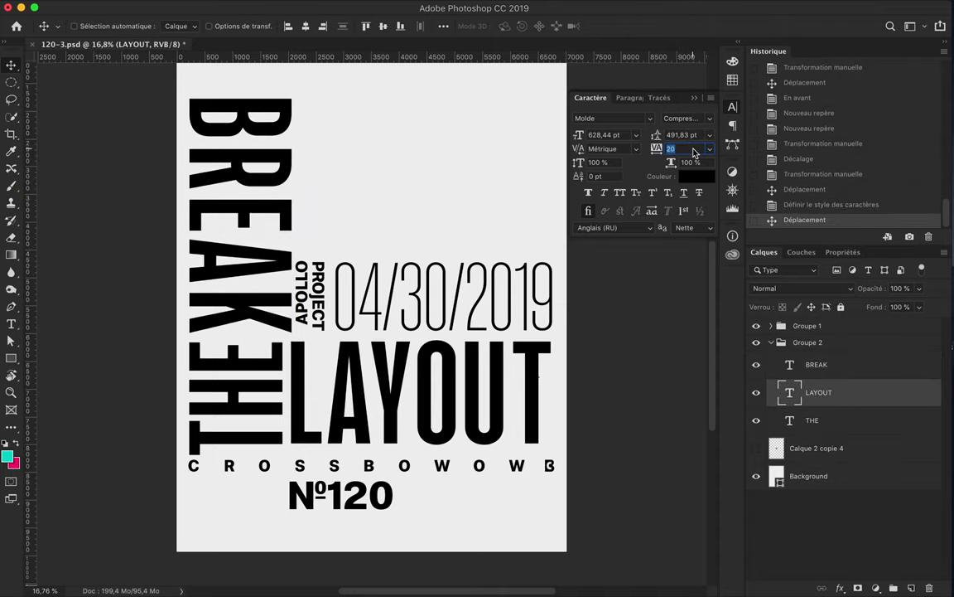
ctrl+click(286, 166)
text(20)
key(Return)
drag(281, 207, 286, 184)
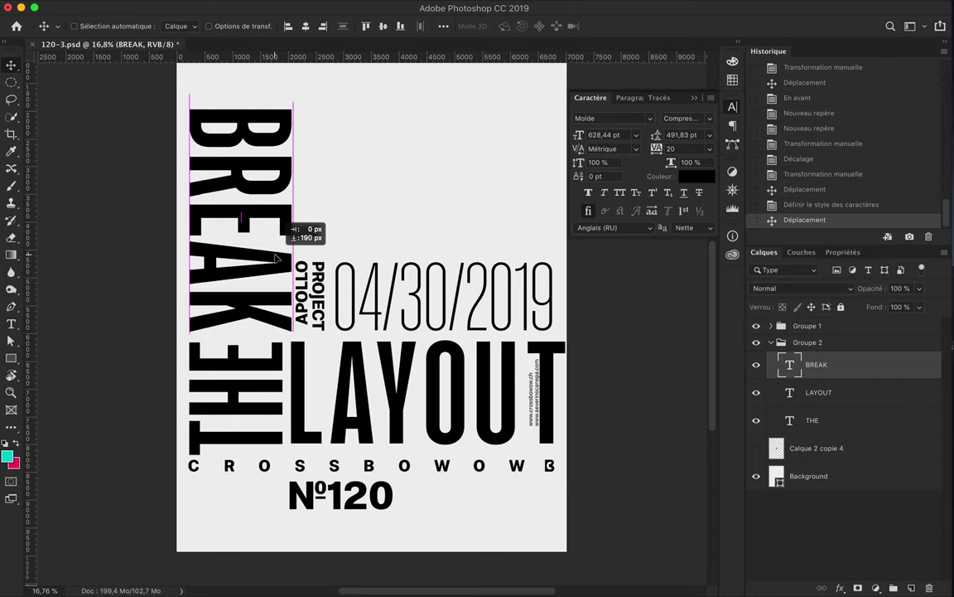
- Tighten LAYOUT's tracking and slide the web address text beside LAYOUT
ctrl+click(375, 340)
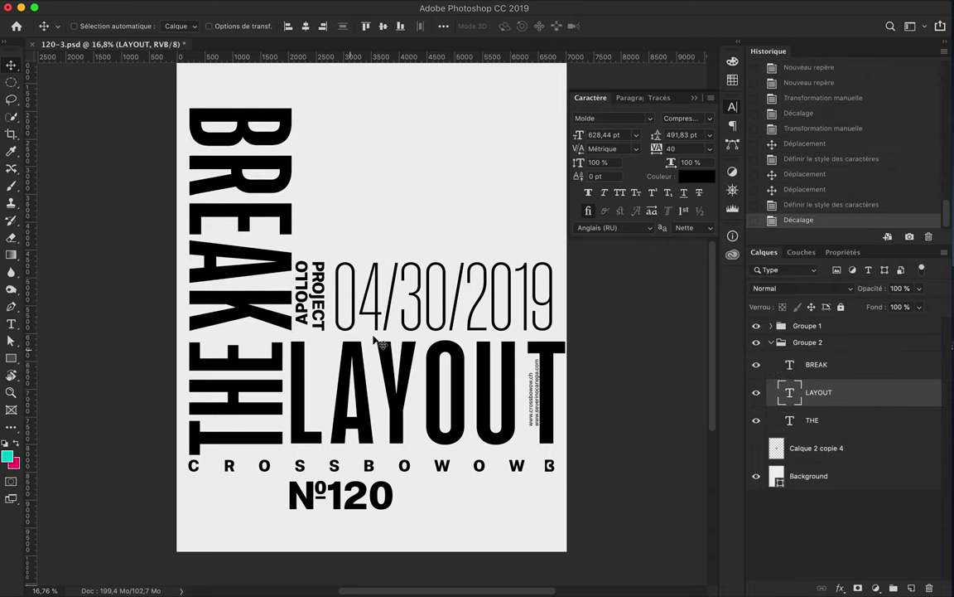
key(alt+Left)
key(alt+Left)
click(771, 325)
click(804, 347)
drag(509, 401, 546, 401)
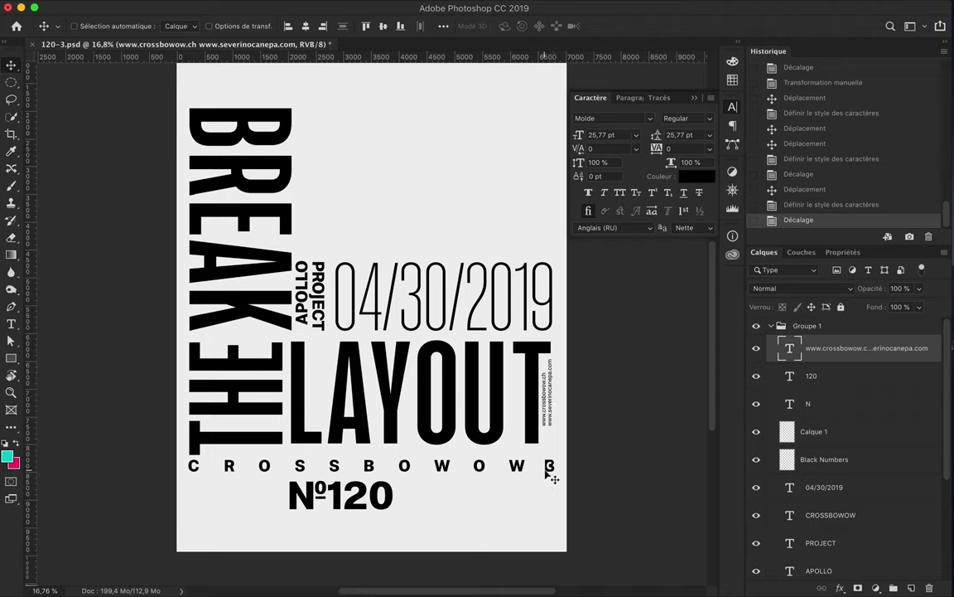
drag(370, 507, 390, 502)
key(ctrl+z)
- Move the Black Numbers layer above Calque 1 and shift Nº120 to the left
scroll(820, 398, down, 1)
click(754, 409)
drag(821, 433, 837, 390)
shift+click(811, 349)
drag(356, 501, 256, 506)
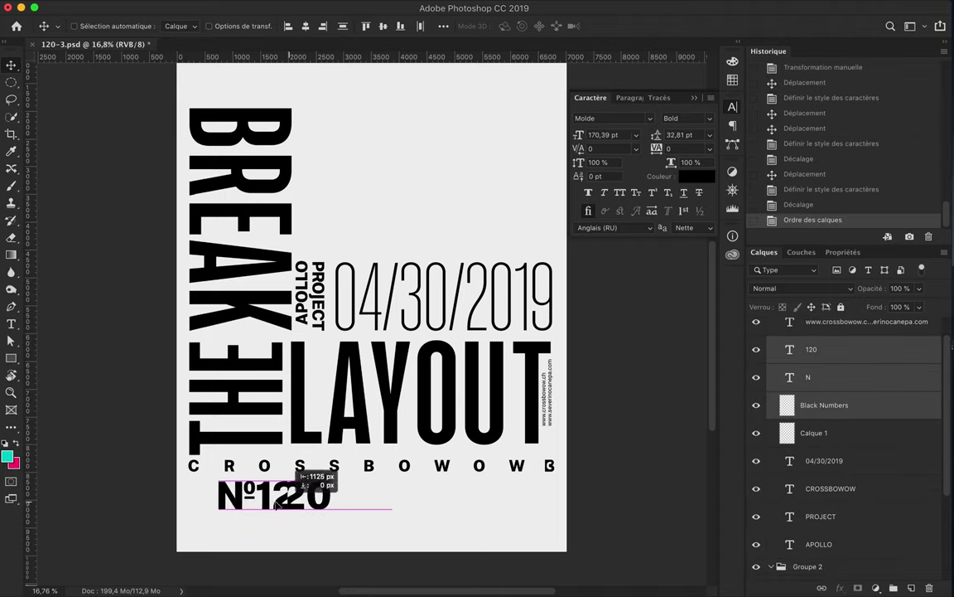
- Change the 120 text to #120 and delete the N and Black Numbers layers
double_click(229, 495)
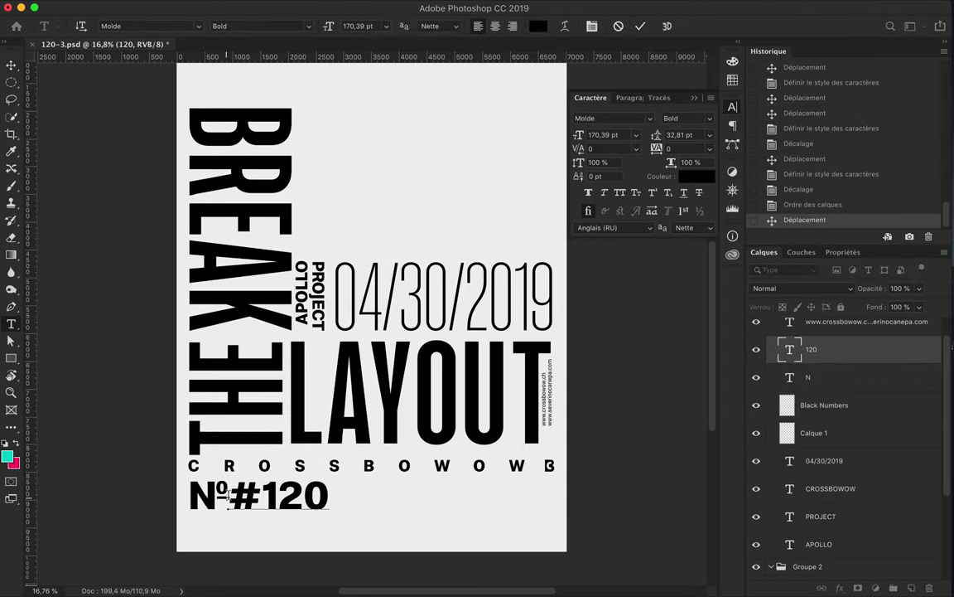
key(Escape)
key(v)
key(alt+bracketleft)
key(Delete)
key(Delete)
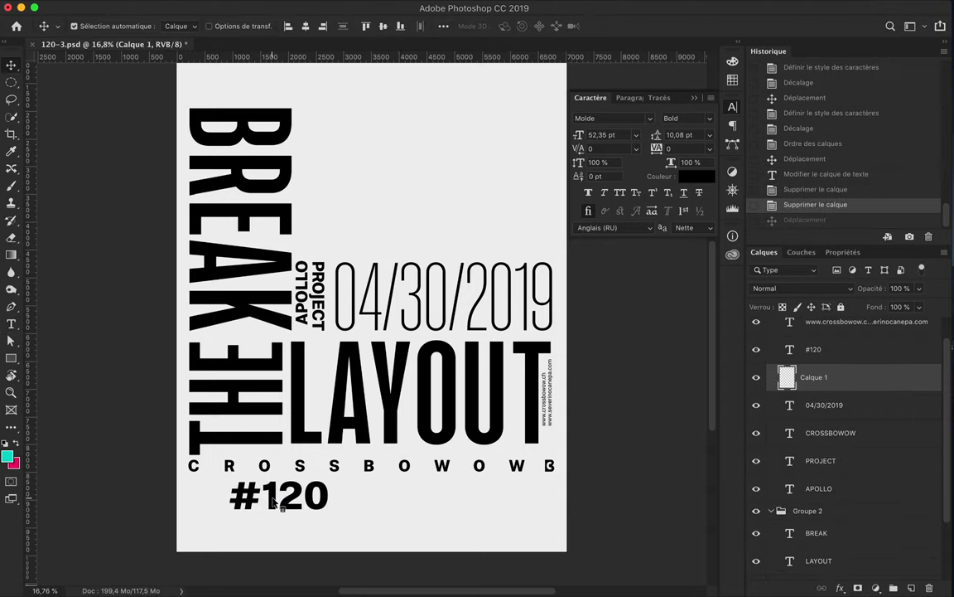
- Align #120 to the left guide under CROSSBOWOW
drag(273, 501, 227, 501)
key(super+plus)
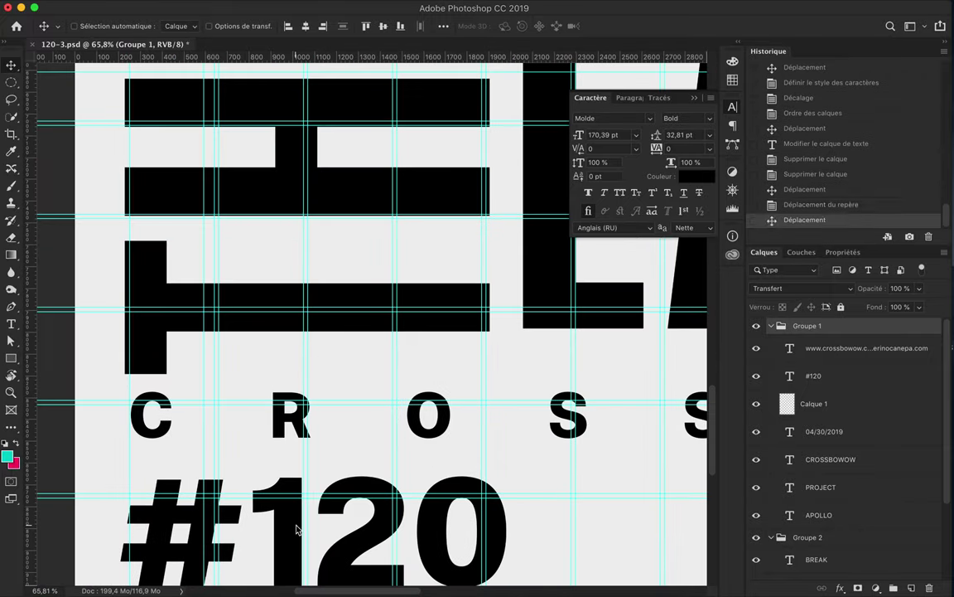
key(Left)
key(Left)
key(Left)
key(Left)
super+click(289, 530)
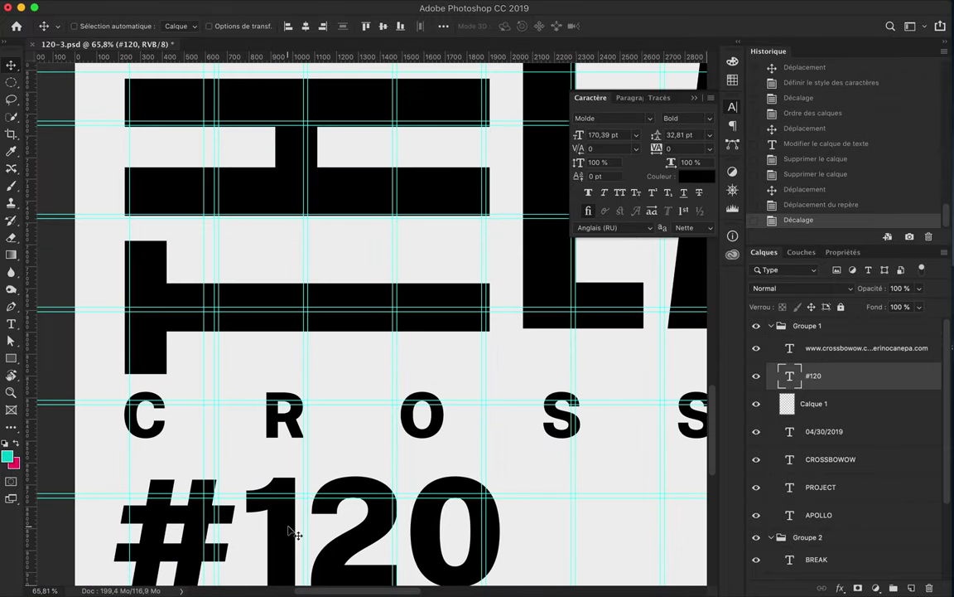
drag(289, 531, 292, 510)
scroll(459, 507, down, 2)
- Free Transform #120 slightly smaller, to about 163 pt
key(super+t)
drag(502, 535, 507, 550)
key(Return)
scroll(443, 473, down, 5)
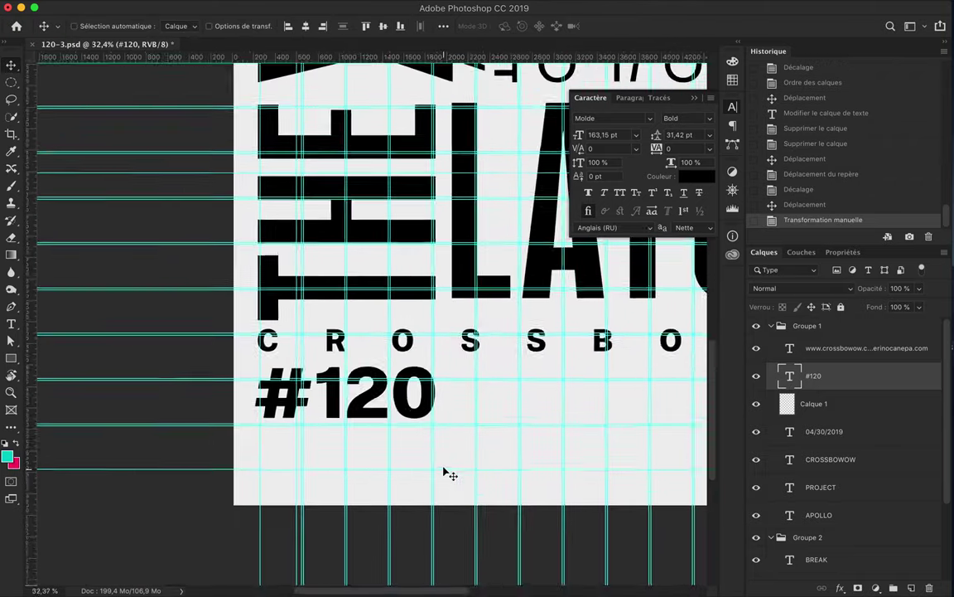
scroll(415, 384, right, 5)
scroll(271, 397, left, 3)
scroll(271, 398, right, 5)
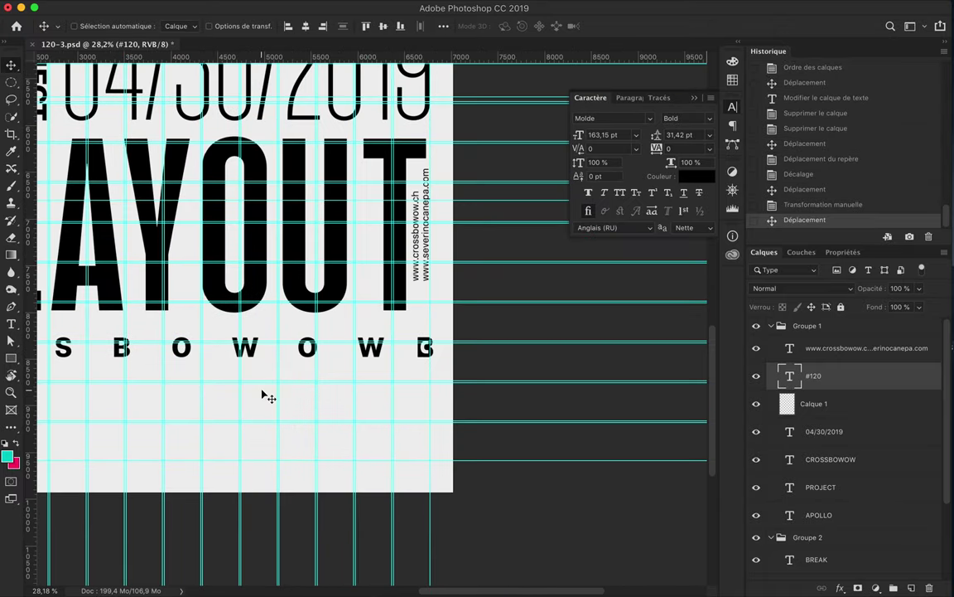
scroll(266, 396, left, 5)
scroll(415, 335, down, 2)
scroll(440, 314, up, 3)
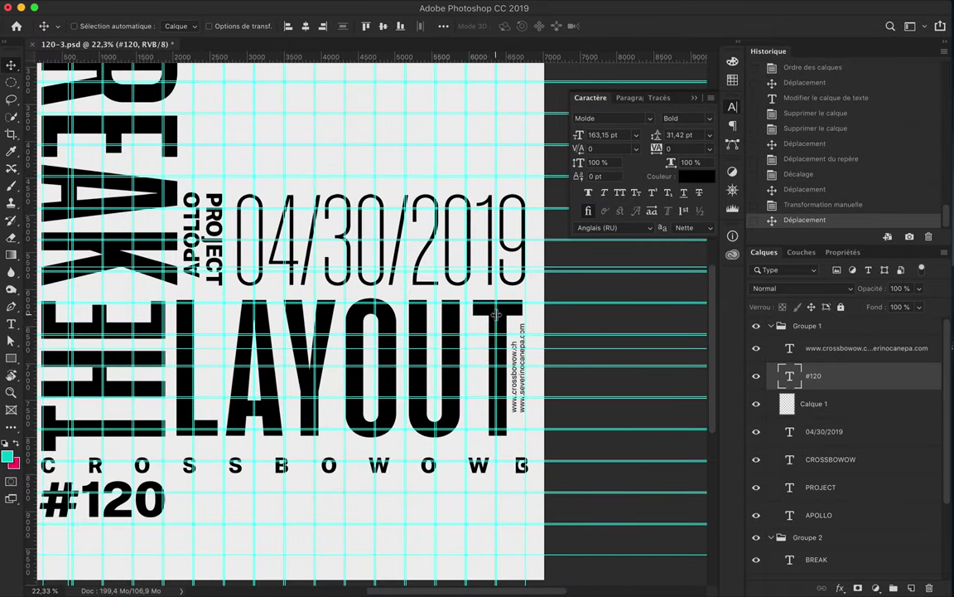
scroll(150, 320, up, 5)
scroll(149, 320, up, 3)
ctrl+click(390, 389)
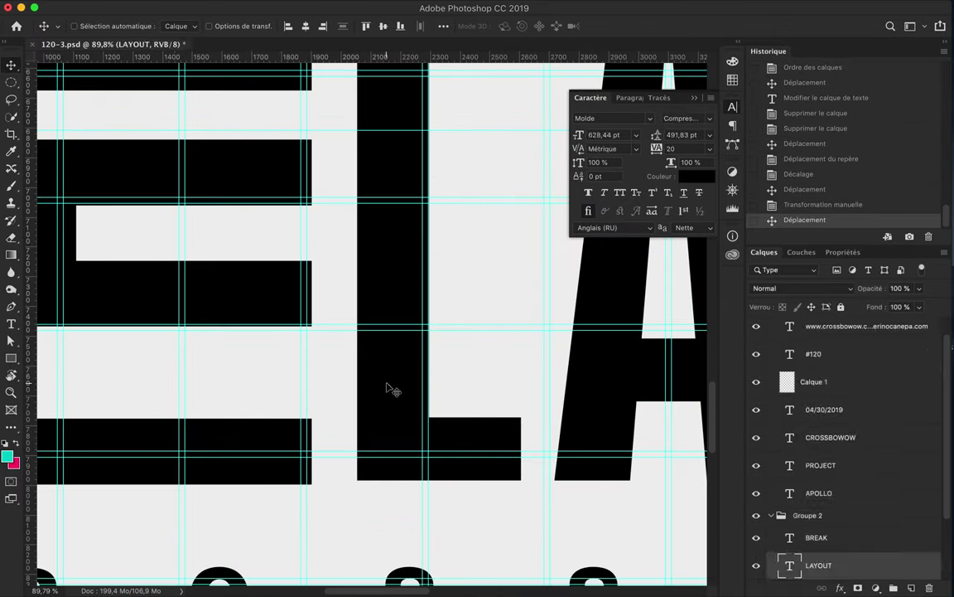
- Add a horizontal guide at a letter edge and nudge LAYOUT down onto it
key(Down)
scroll(390, 390, up, 5)
scroll(389, 387, up, 1)
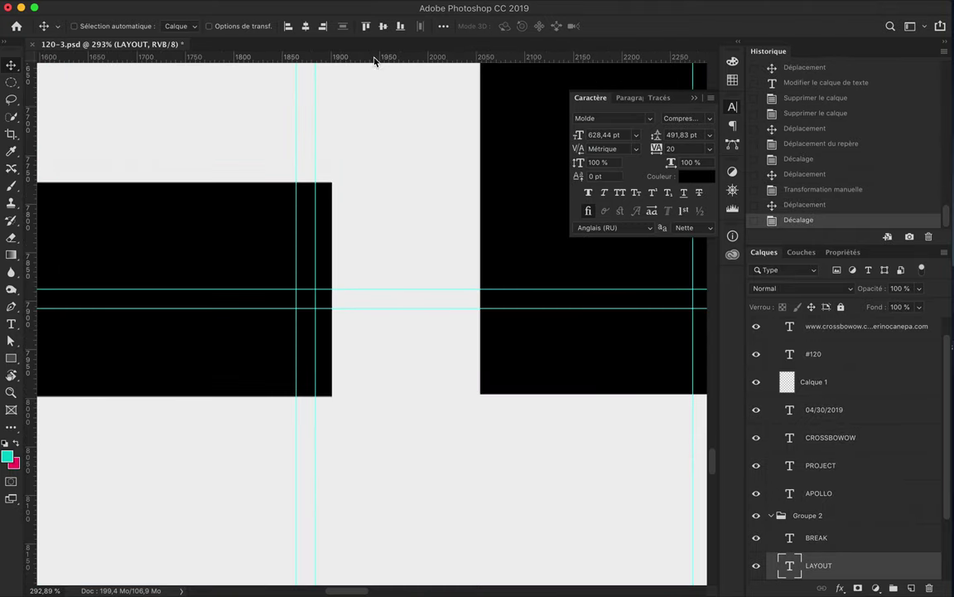
drag(333, 398, 332, 398)
key(Down)
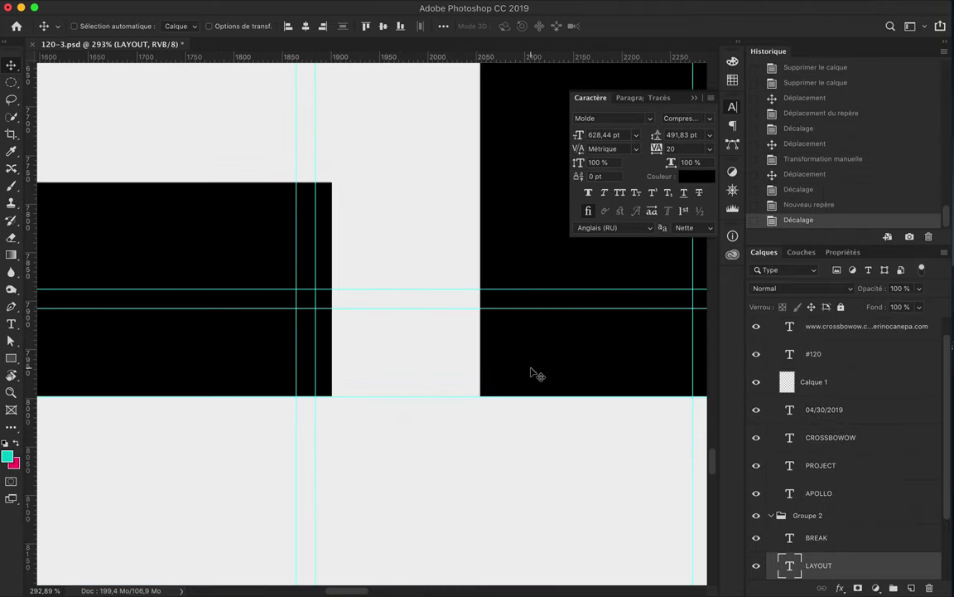
- Set kerning to -10 between two characters of the 04/30/2019 date
key(ctrl+0)
scroll(318, 321, up, 2)
scroll(317, 321, up, 3)
scroll(317, 321, left, 3)
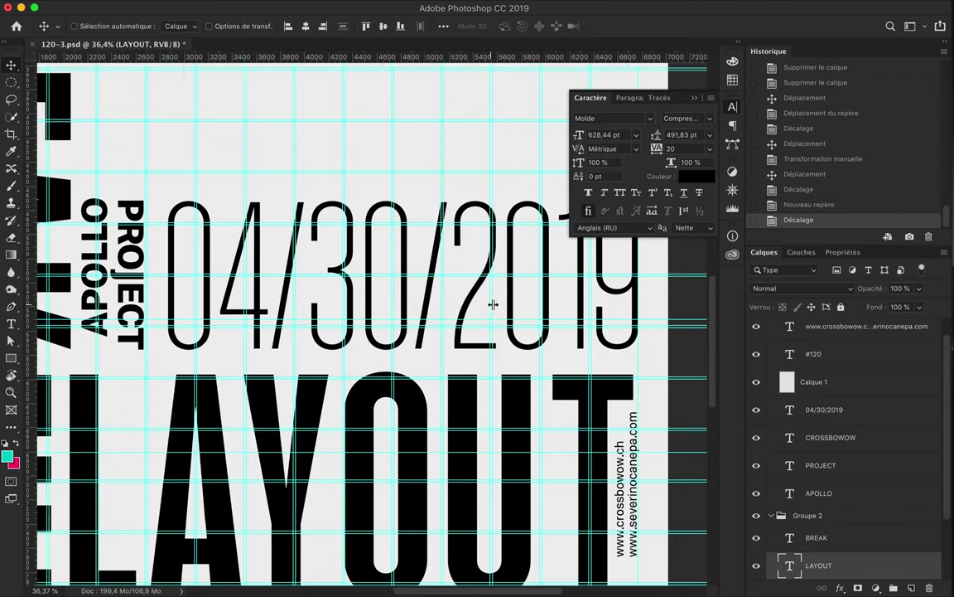
double_click(317, 321)
text(-10)
key(Return)
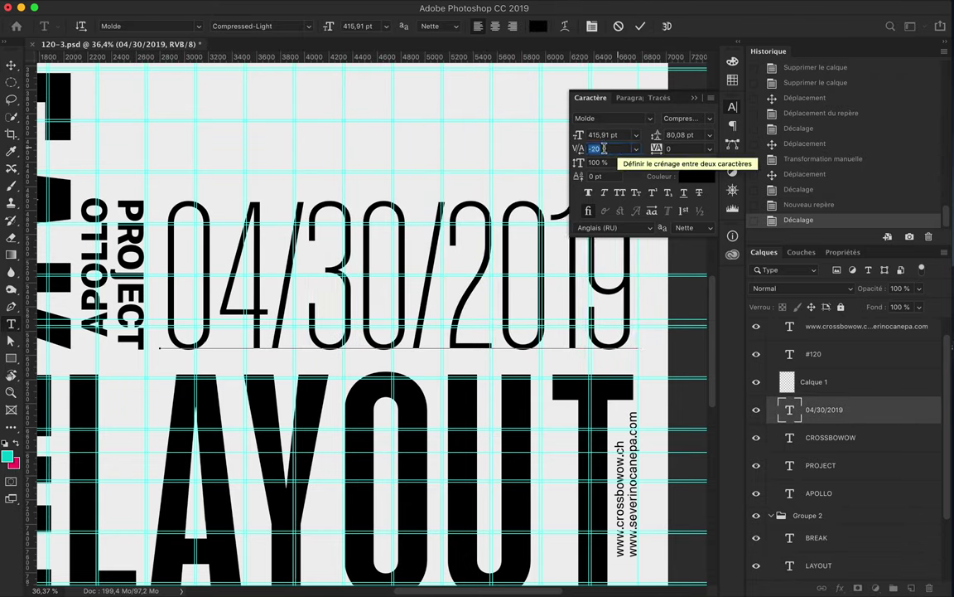
click(11, 66)
- Add a vertical guide at the date's end and refine the date spacing
drag(30, 357, 573, 358)
scroll(639, 332, up, 3)
scroll(639, 332, up, 3)
double_click(530, 276)
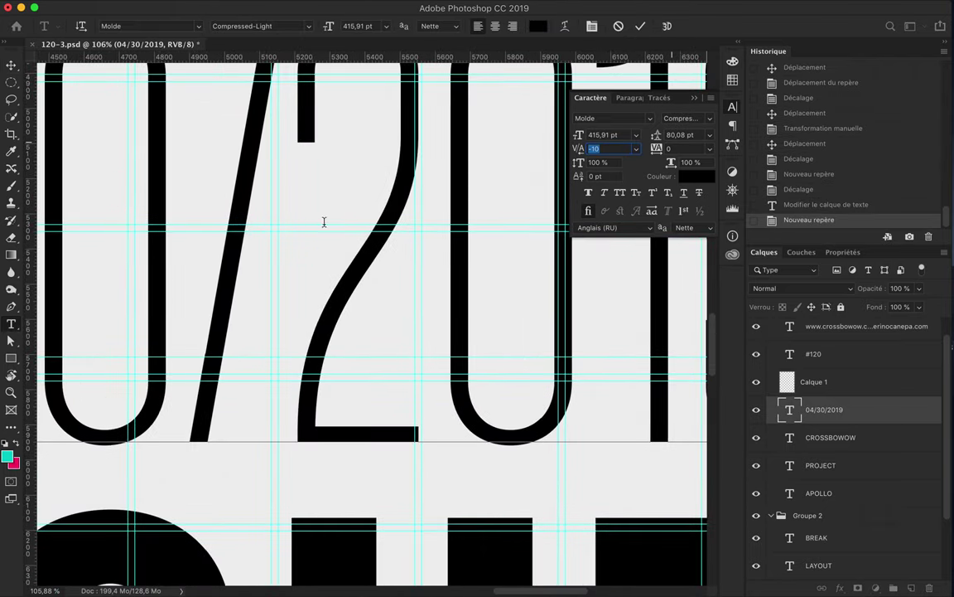
click(11, 65)
scroll(479, 271, down, 2)
scroll(372, 221, down, 5)
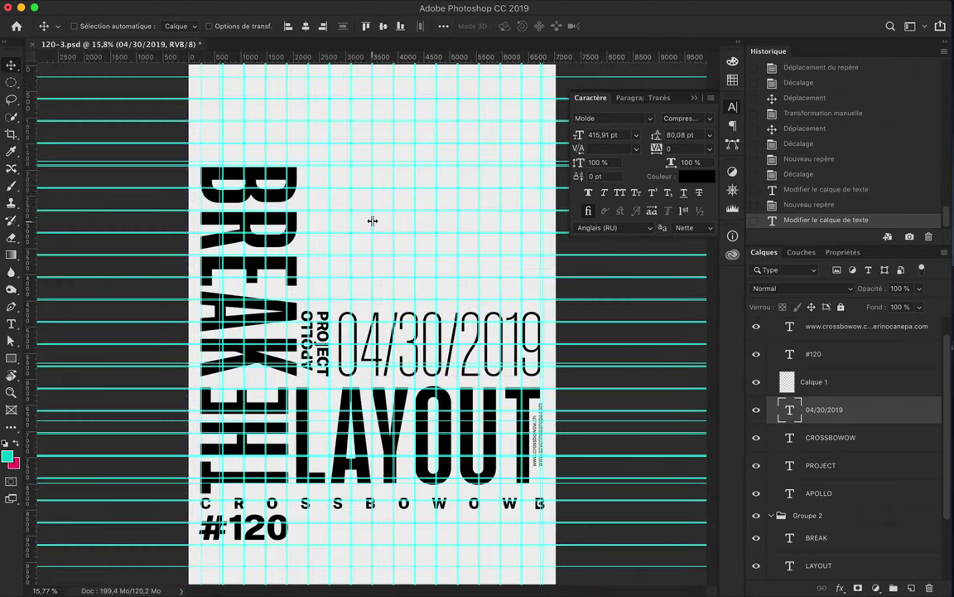
scroll(337, 305, up, 3)
scroll(336, 304, down, 2)
- Hide all guides with Cmd+;
click(274, 306)
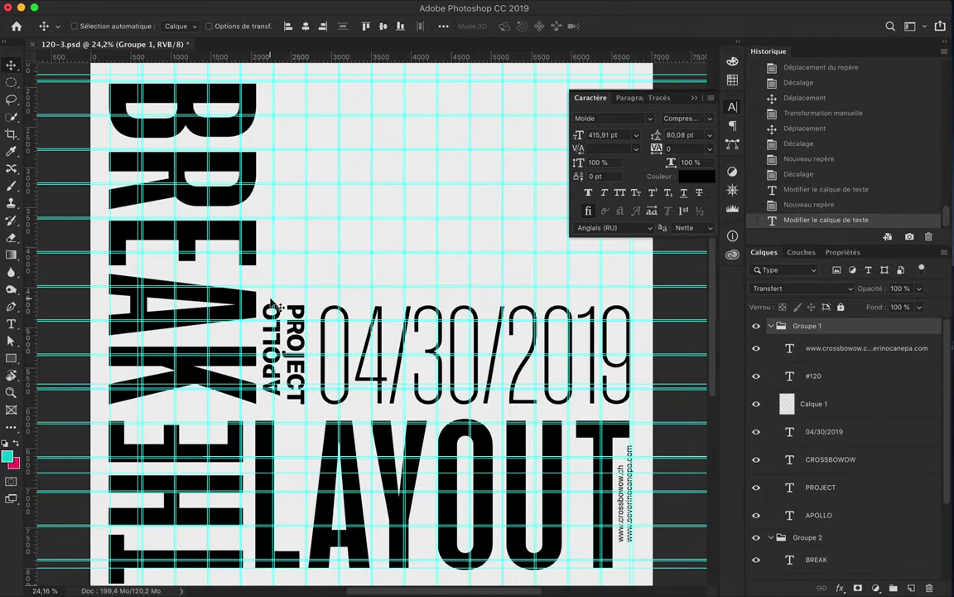
key(alt+bracketleft)
key(ctrl+semicolon)
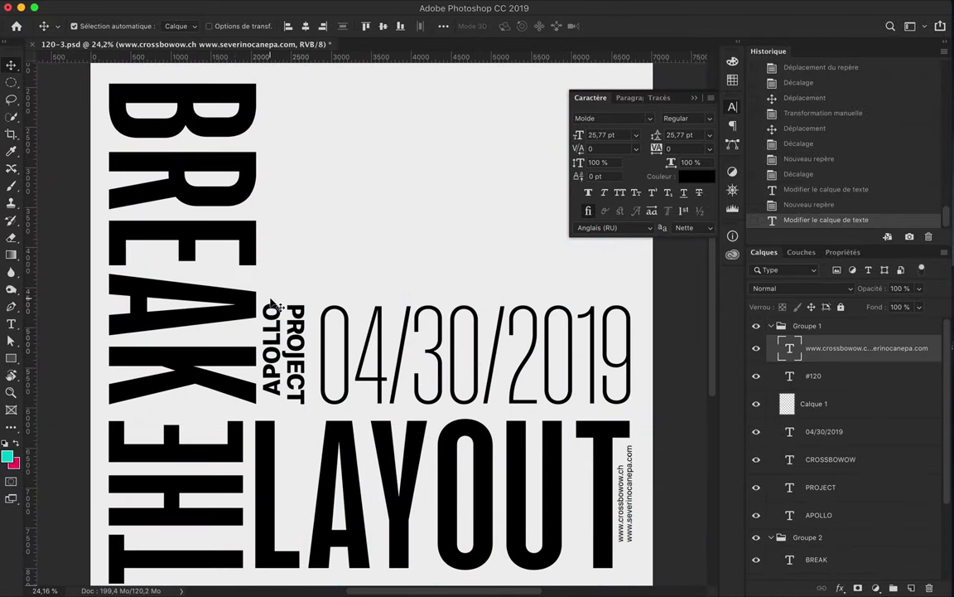
scroll(300, 255, up, 2)
scroll(300, 255, down, 2)
scroll(313, 246, down, 1)
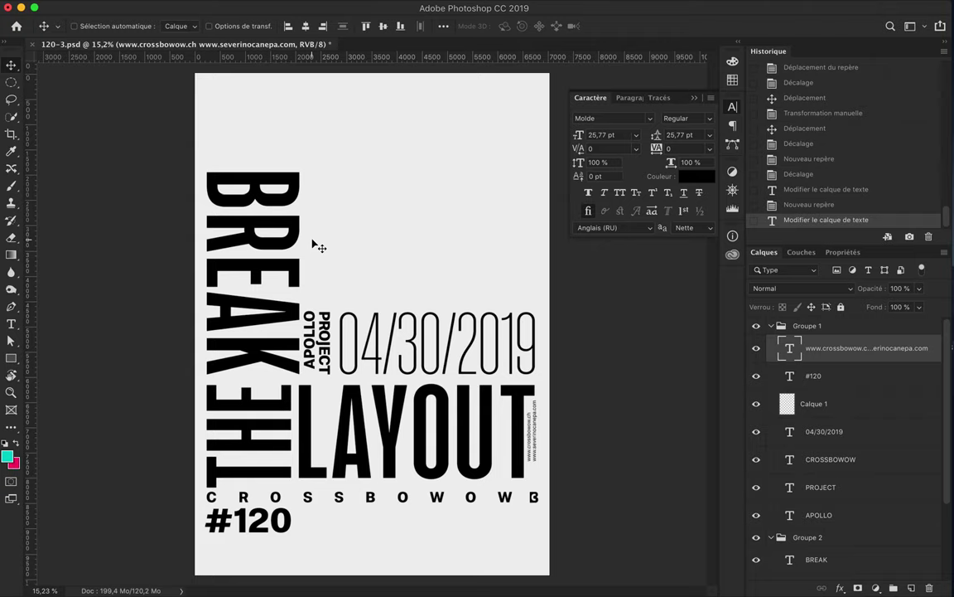
- Switch #120 to a lighter font style
click(264, 526)
click(678, 118)
key(Up)
key(Up)
key(Up)
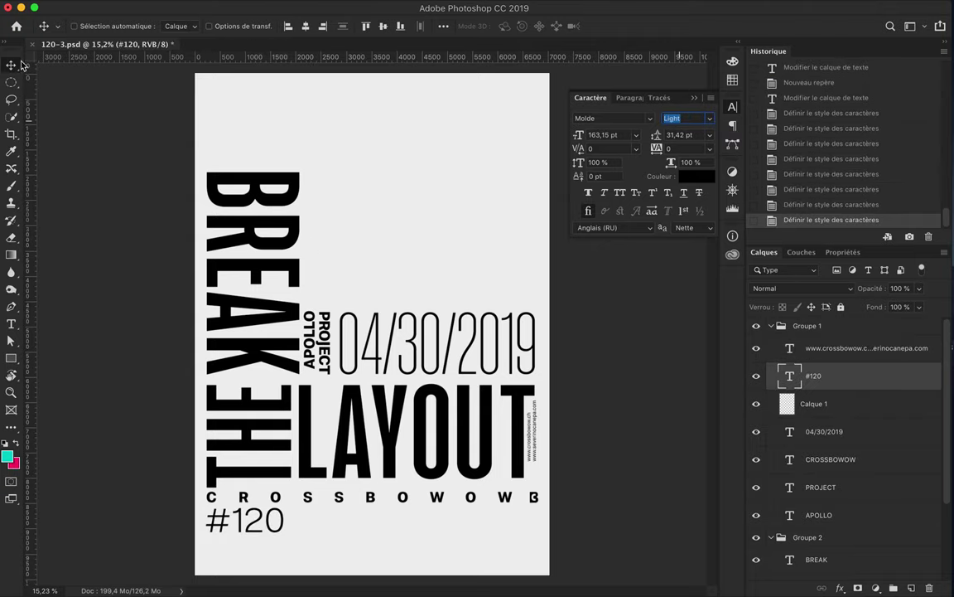
key(ctrl+t)
key(Return)
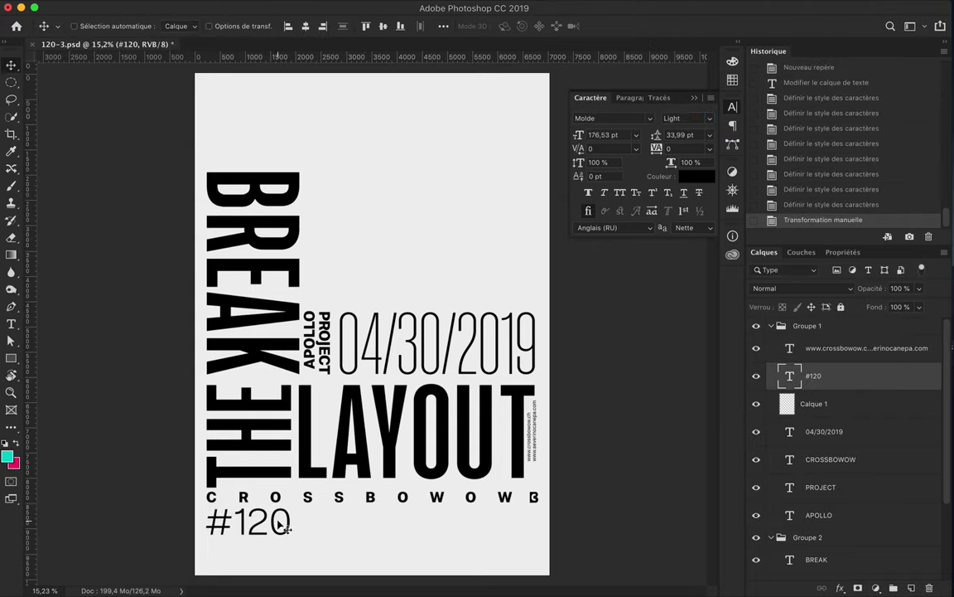
- Move #120 above BREAK and enlarge it with Free Transform
click(437, 505)
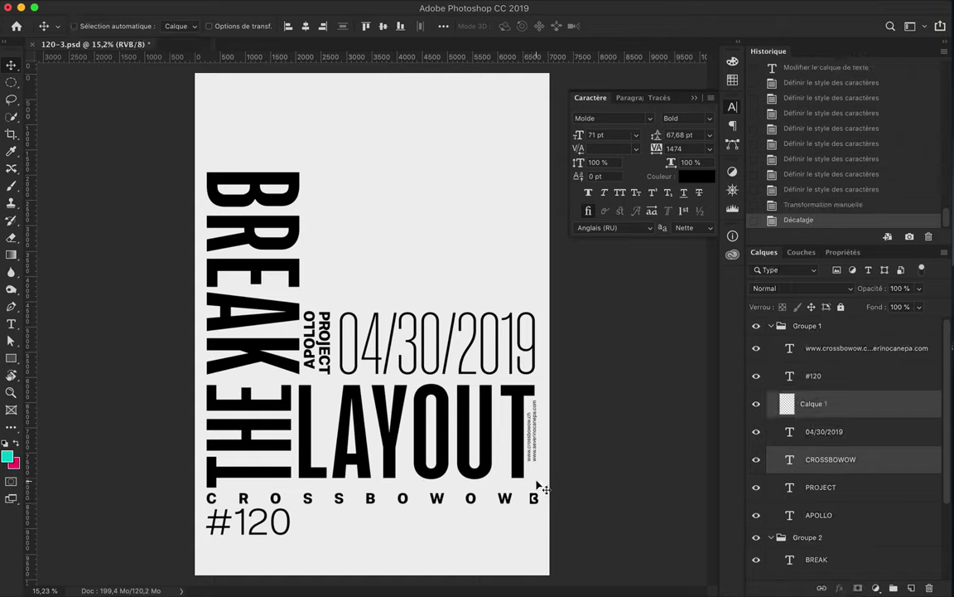
drag(412, 578, 276, 202)
key(ctrl+z)
drag(248, 522, 261, 149)
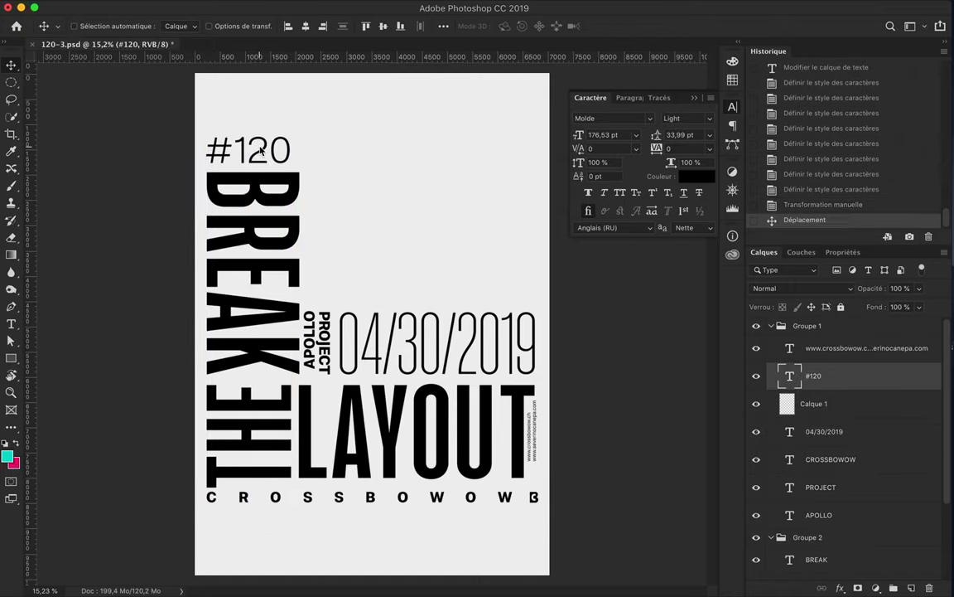
key(ctrl+t)
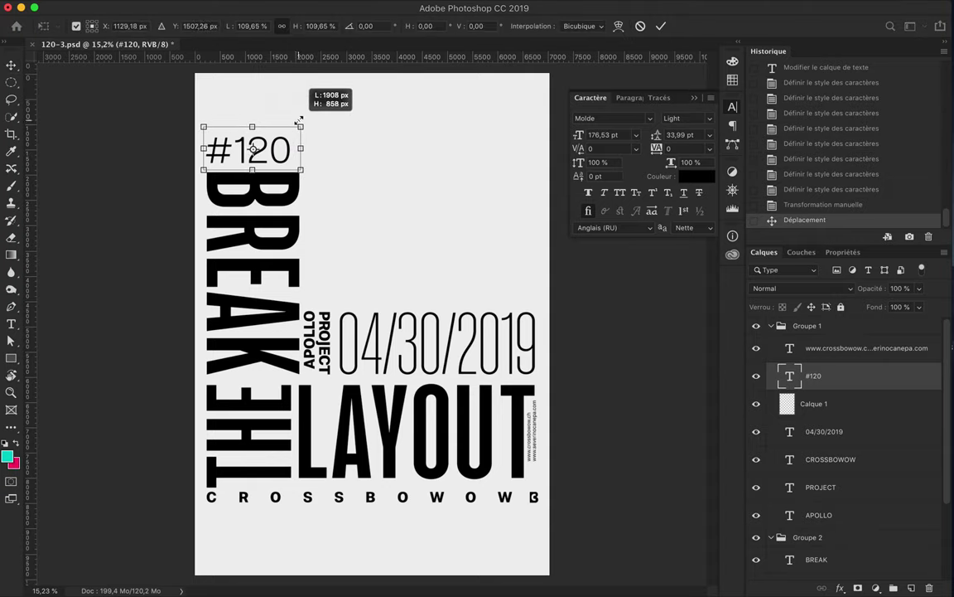
key(ctrl+plus)
key(ctrl+plus)
key(Return)
key(ctrl+0)
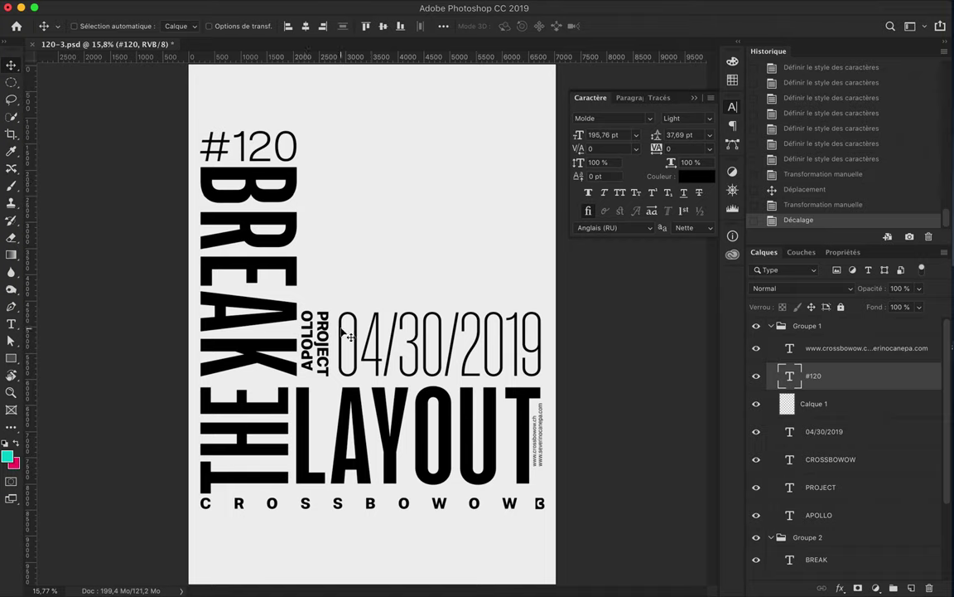
- Place the B logo under the C of CROSSBOWOW
click(543, 503)
drag(210, 530, 209, 528)
key(Left)
ctrl+click(239, 507)
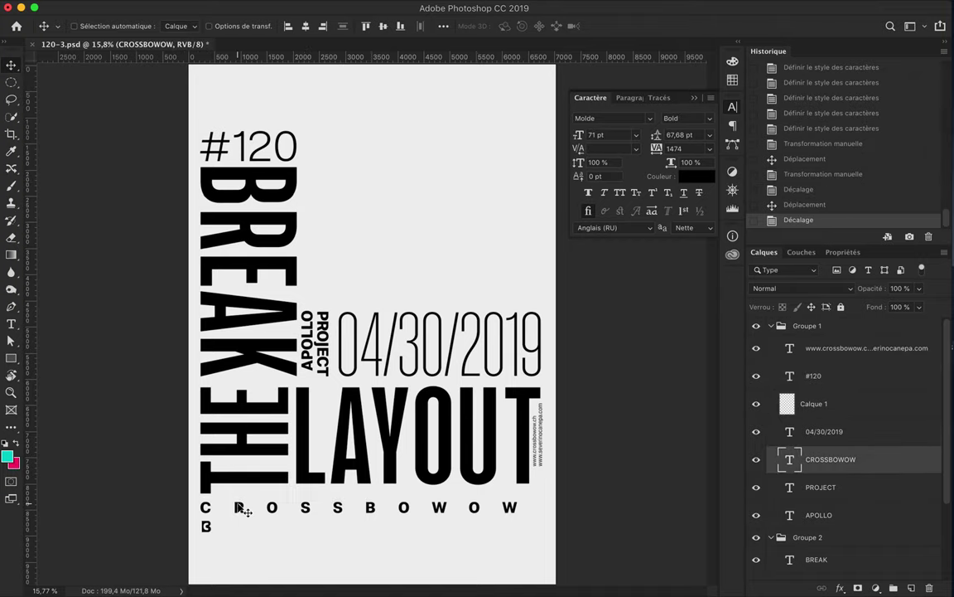
- Duplicate the Calque 2 copie 4 marble circle layer by Alt-dragging it
scroll(689, 149, down, 5)
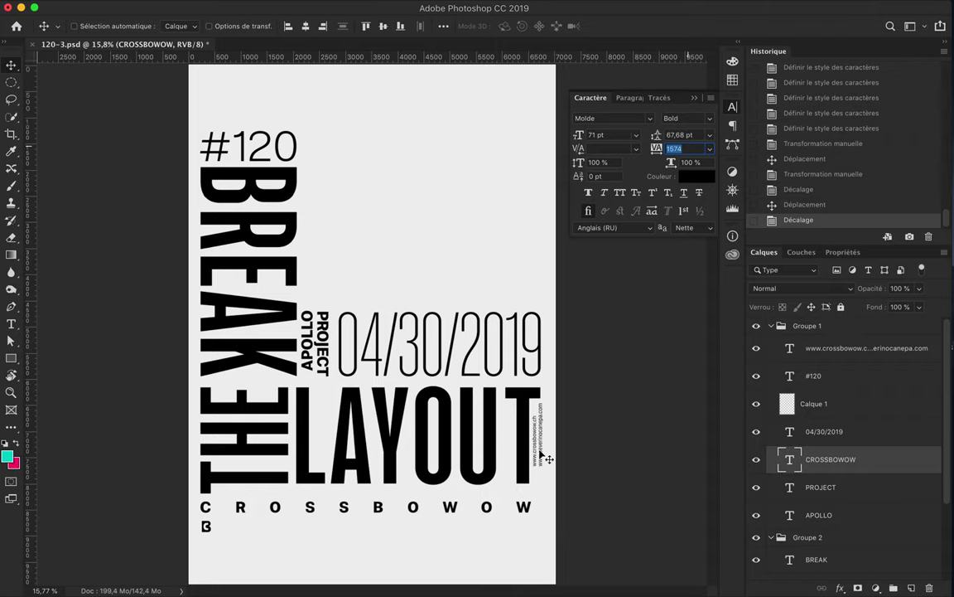
alt+scroll(543, 458, down, 2)
scroll(767, 538, down, 3)
drag(771, 501, 828, 531)
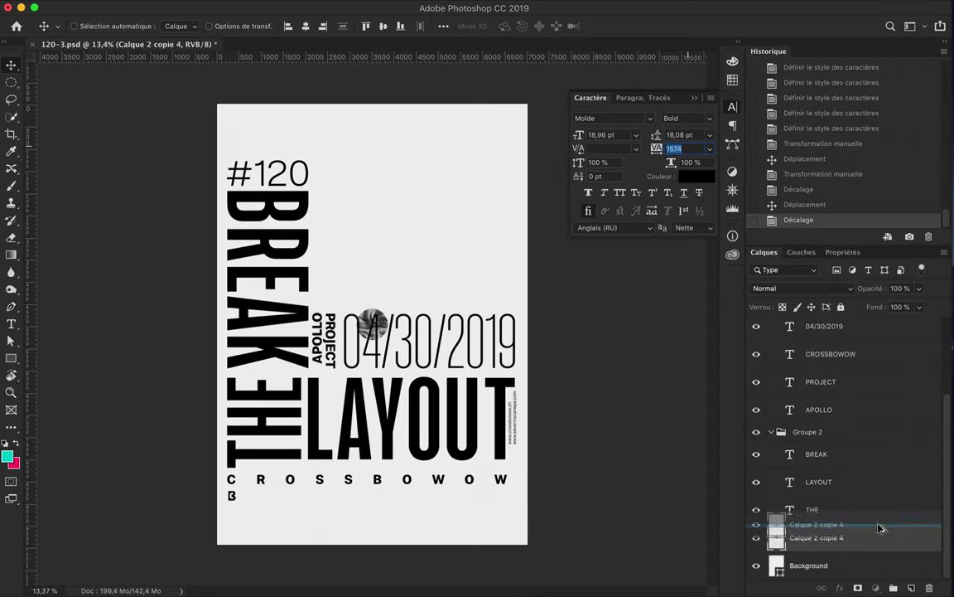
- Move the circle copy up and start smearing it upward with Liquify's Forward Warp
drag(373, 323, 394, 215)
click(375, 6)
click(393, 114)
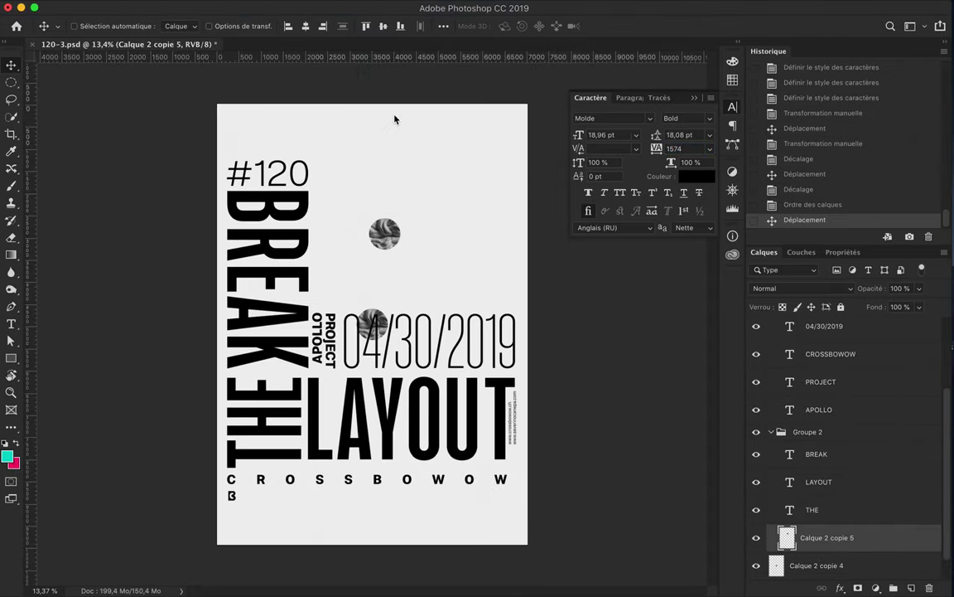
key(super+minus)
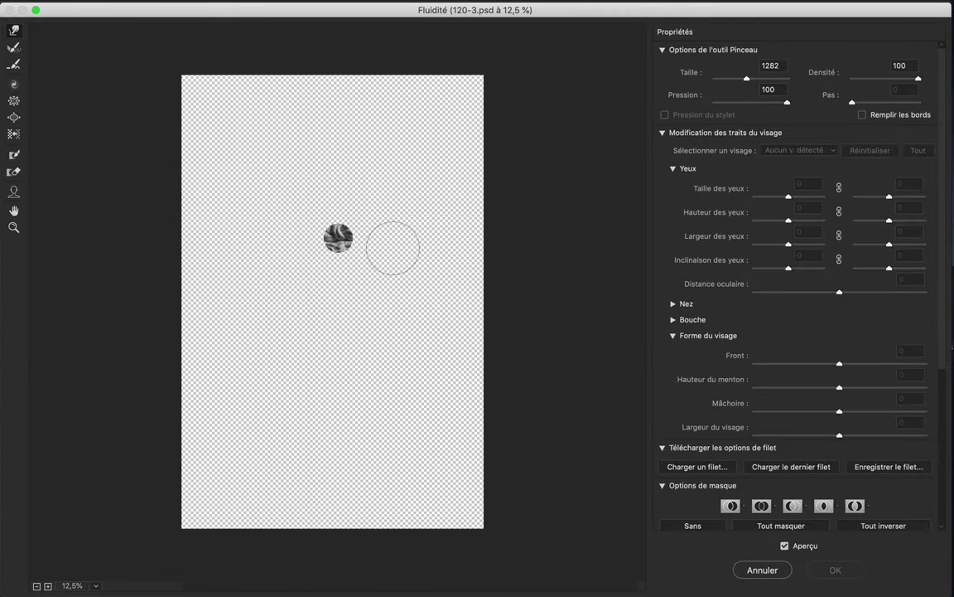
mouse_move(376, 192)
mouse_down()
mouse_move(472, 83)
mouse_move(416, 157)
mouse_up()
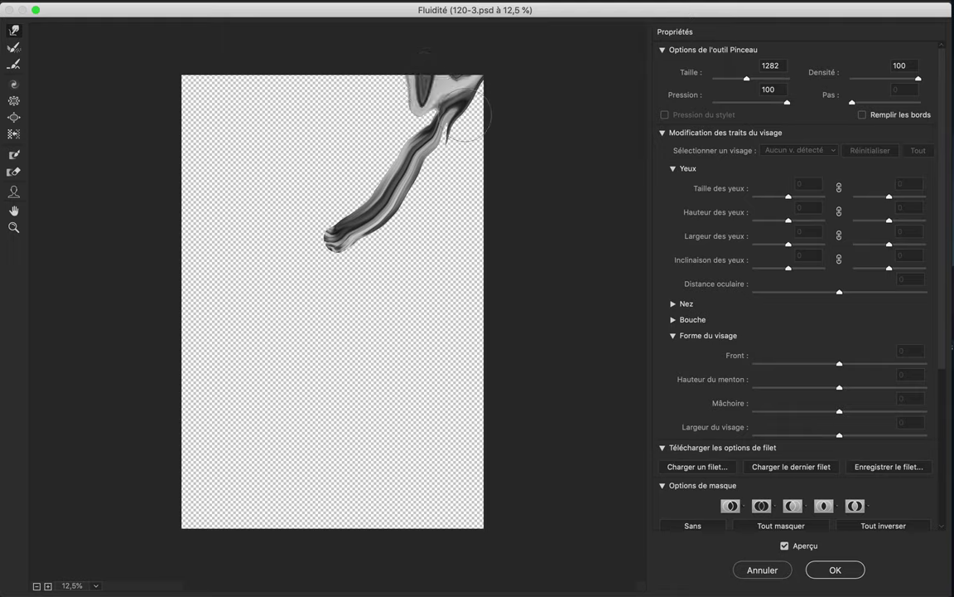
drag(488, 158, 464, 162)
mouse_move(412, 123)
mouse_down()
mouse_move(351, 70)
mouse_move(390, 65)
mouse_up()
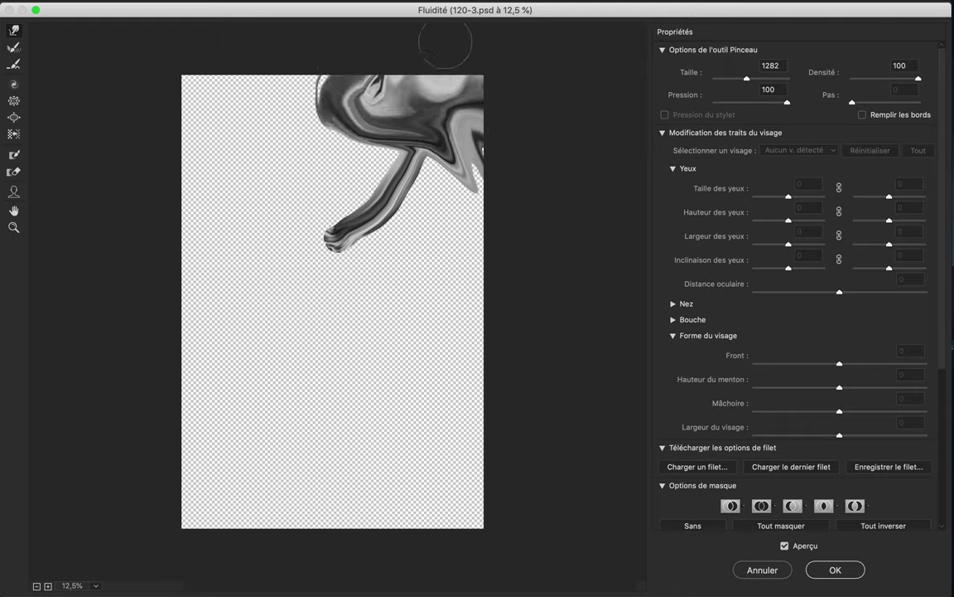
drag(373, 133, 301, 152)
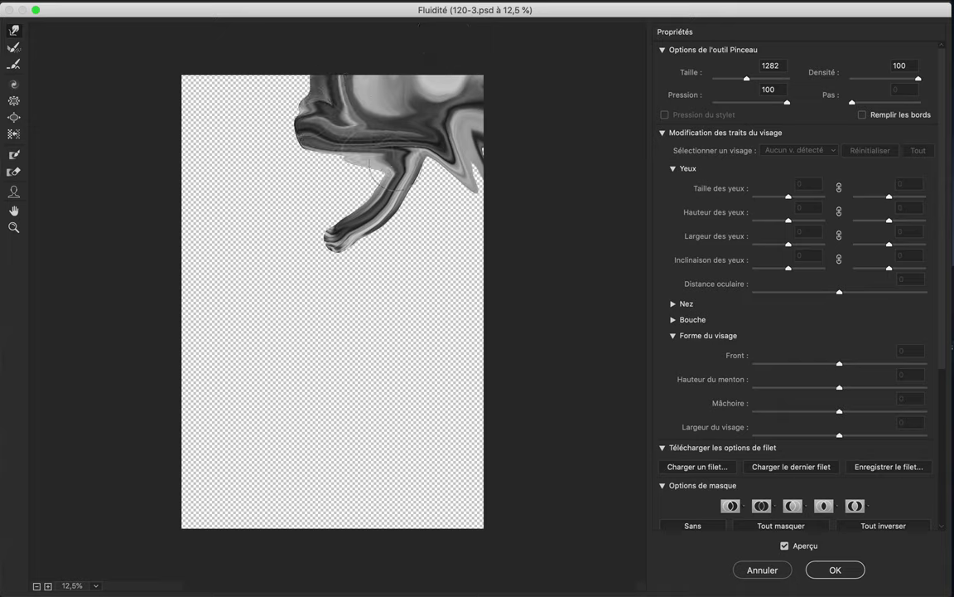
- Extend the swirl across the top-right to the right edge, apply, and duplicate it
drag(367, 165, 298, 203)
mouse_move(361, 168)
mouse_down()
mouse_move(288, 166)
mouse_move(406, 161)
mouse_move(481, 125)
mouse_up()
mouse_move(383, 187)
mouse_down()
mouse_move(362, 230)
mouse_move(553, 281)
mouse_up()
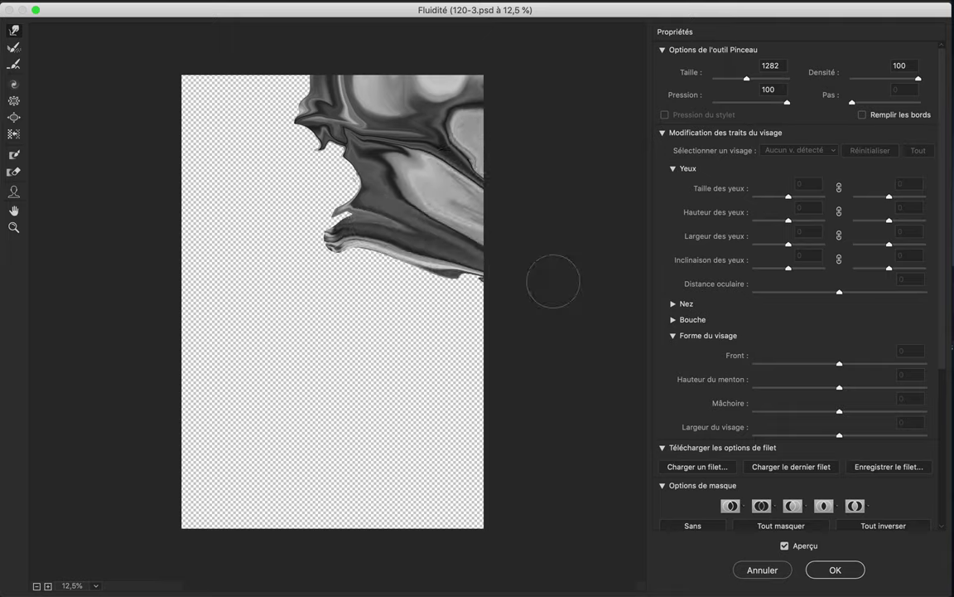
mouse_move(296, 218)
mouse_down()
mouse_move(315, 251)
mouse_move(389, 241)
mouse_move(287, 117)
mouse_move(323, 54)
mouse_move(281, 190)
mouse_move(285, 110)
mouse_up()
mouse_move(315, 212)
mouse_down()
mouse_move(518, 300)
mouse_move(549, 262)
mouse_up()
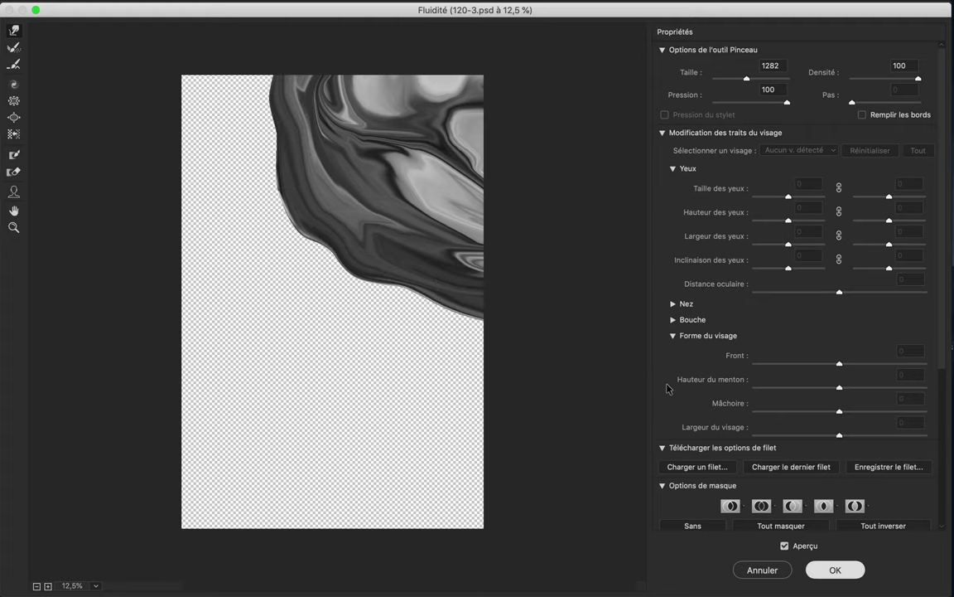
key(Return)
drag(431, 180, 448, 227)
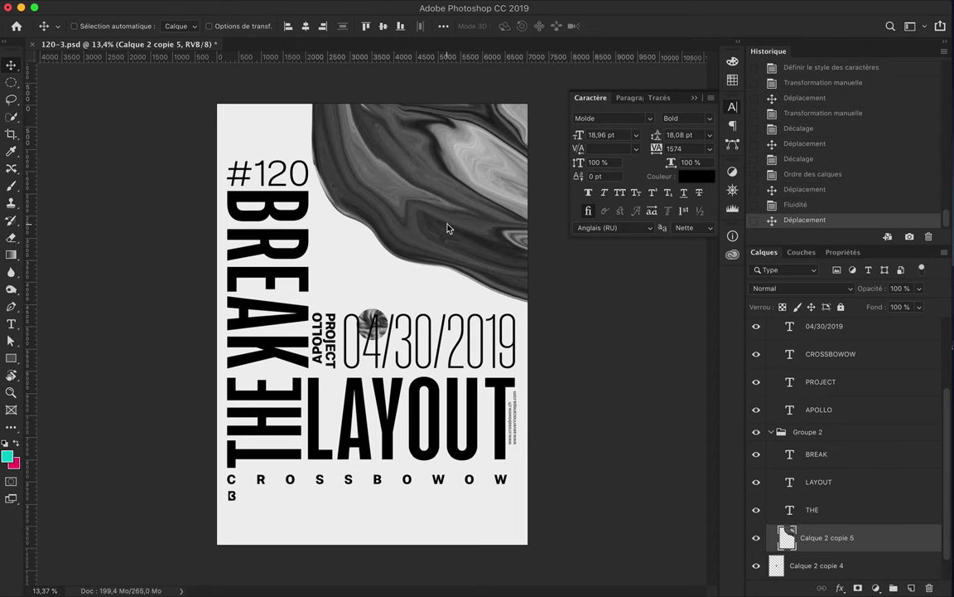
drag(795, 537, 795, 529)
click(375, 7)
- Apply High Pass at about 82.5 px to the swirl copy, blended in Incrustation
click(580, 318)
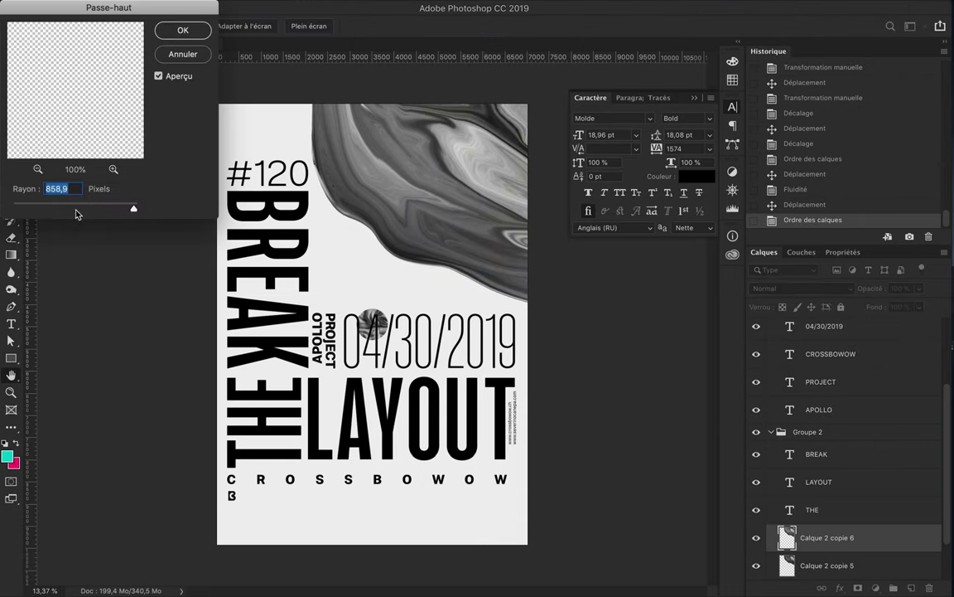
drag(131, 210, 88, 208)
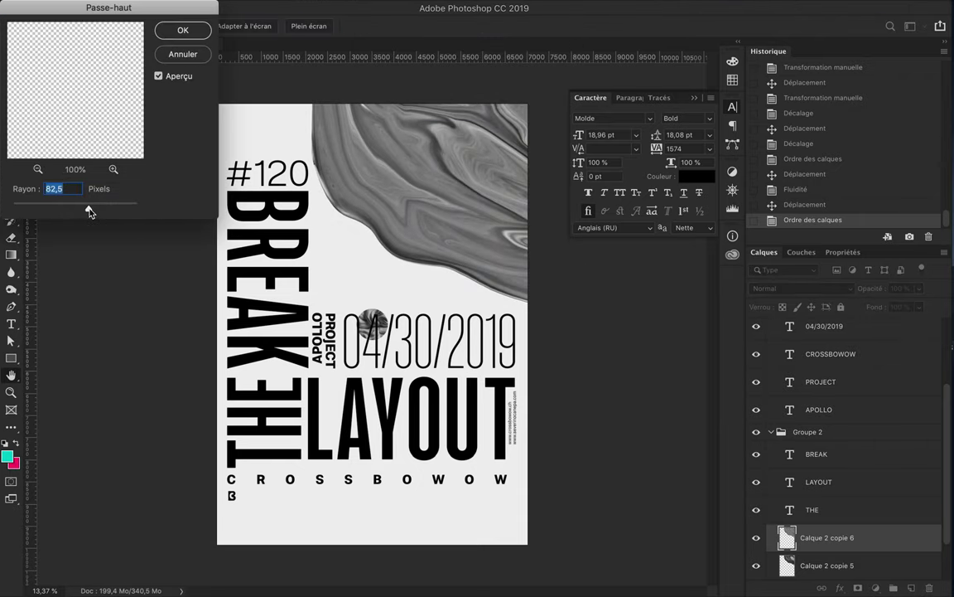
key(Return)
click(800, 288)
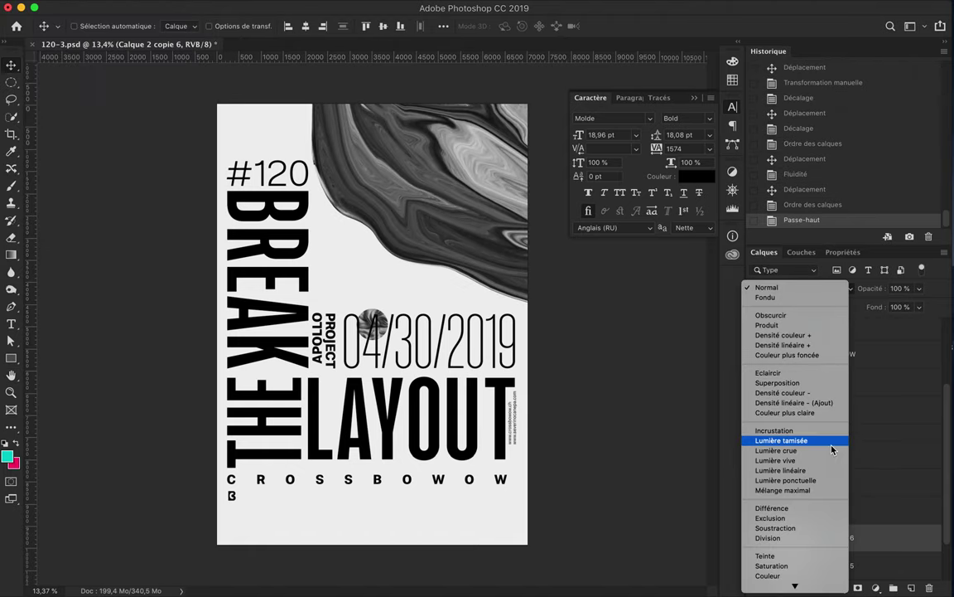
click(775, 430)
- Duplicate the swirl as Calque 2 copie 7 and select an ellipse over the top-right swirl
click(845, 512)
drag(845, 516, 841, 511)
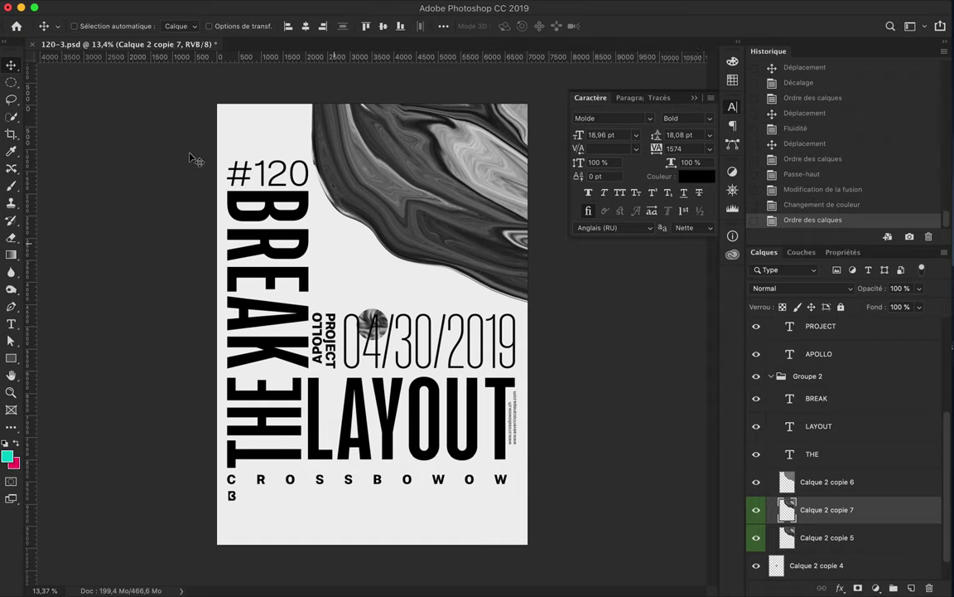
key(m)
mouse_move(567, 301)
mouse_down()
mouse_move(663, 336)
mouse_move(672, 323)
mouse_up()
- Fill the ellipse with a diagonal rainbow gradient
key(g)
drag(454, 291, 453, 293)
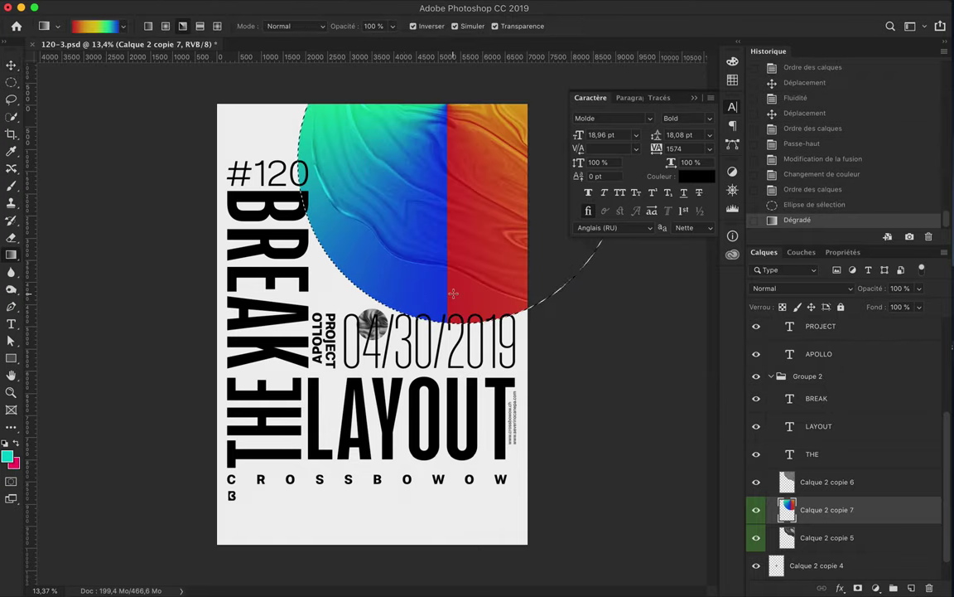
key(ctrl+z)
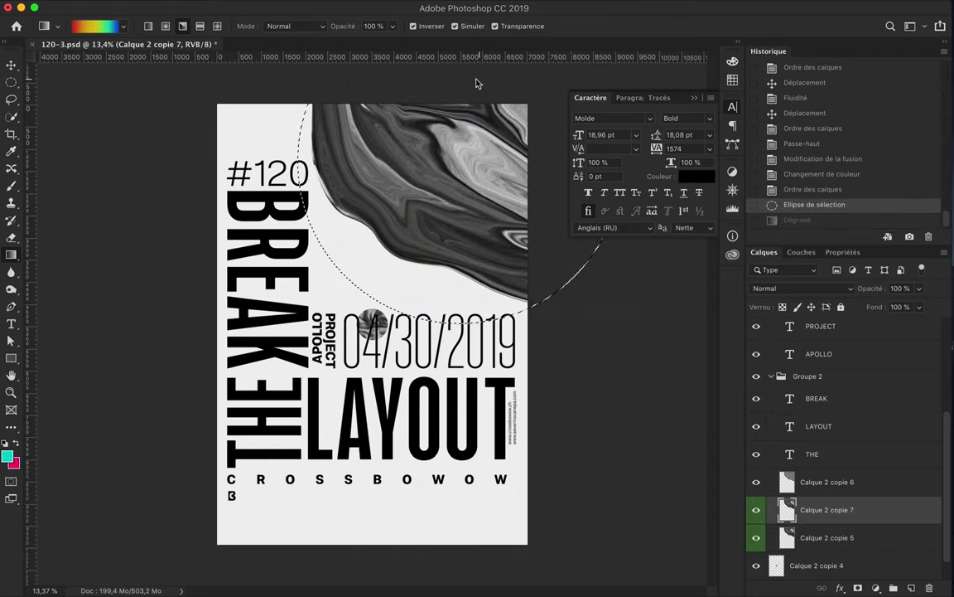
drag(468, 126, 468, 126)
key(ctrl+z)
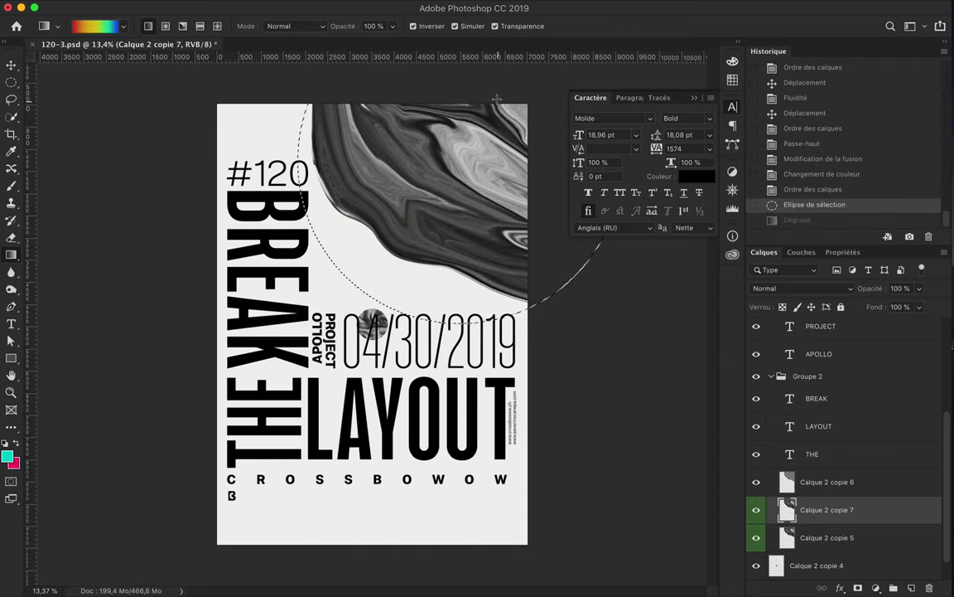
drag(369, 302, 368, 308)
key(ctrl+z)
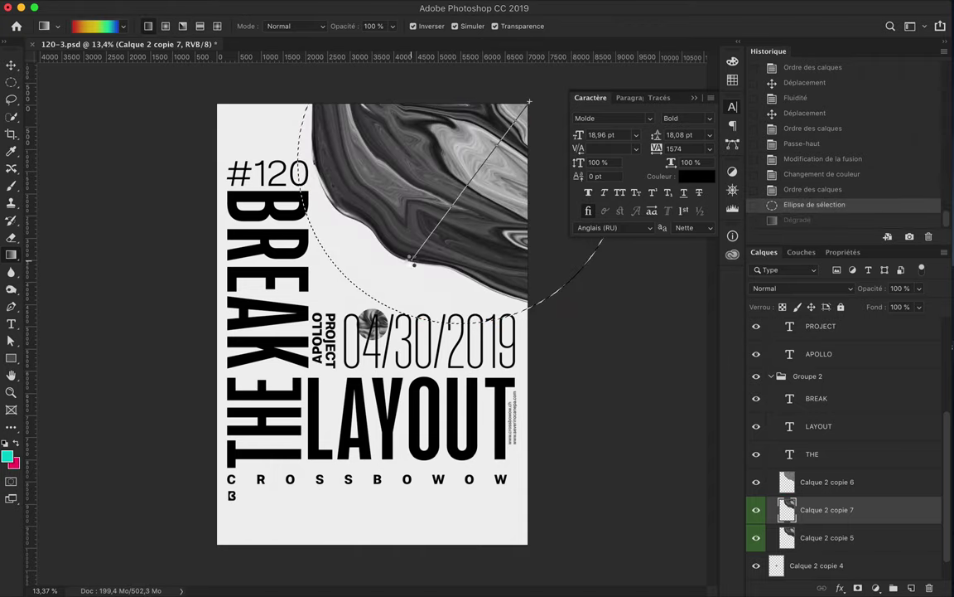
key(ctrl+shift+z)
- Clip the gradient to the swirl in Division blend mode and deselect
key(v)
key(ctrl+alt+g)
click(816, 288)
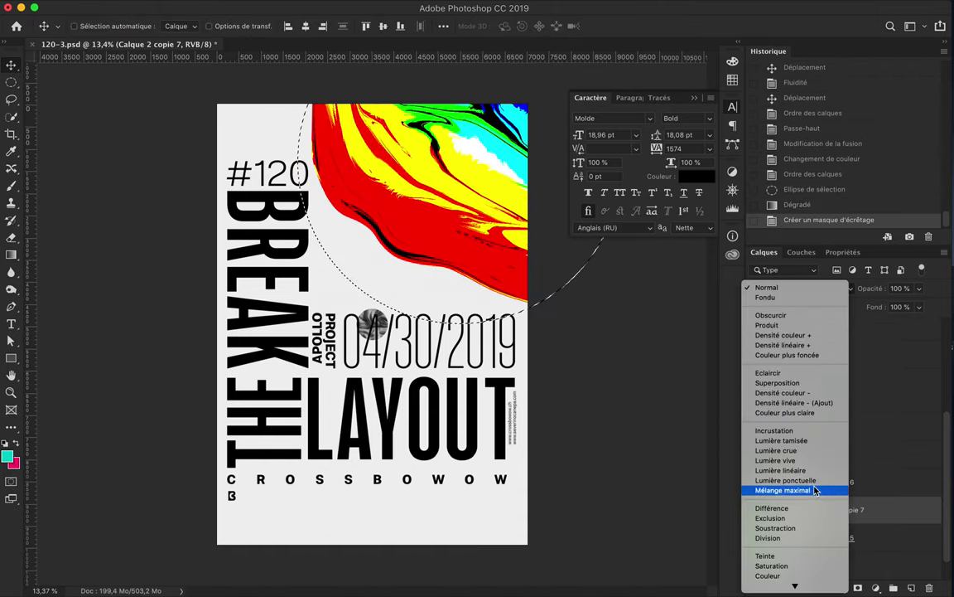
click(815, 537)
key(m)
key(ctrl+d)
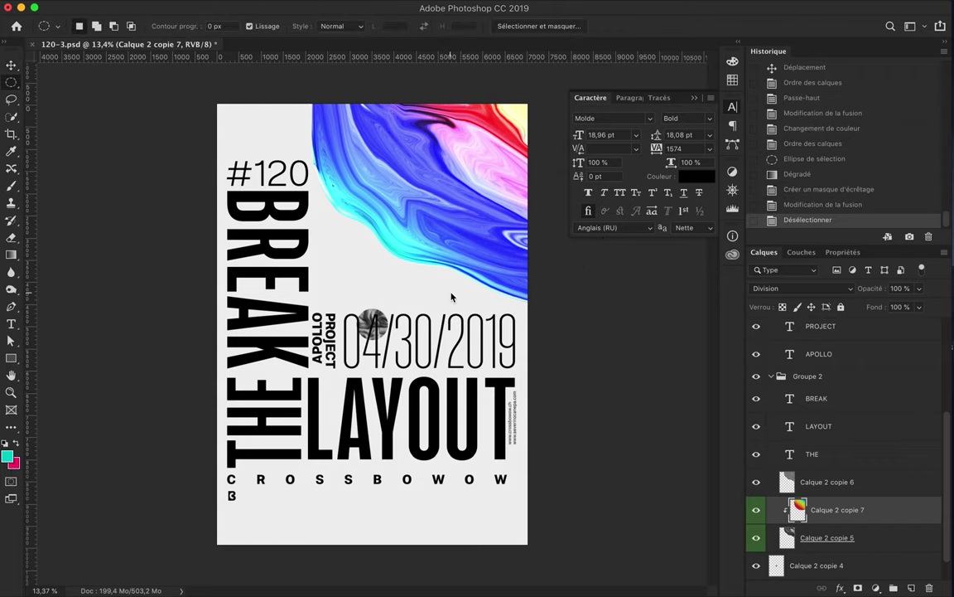
key(v)
click(827, 537)
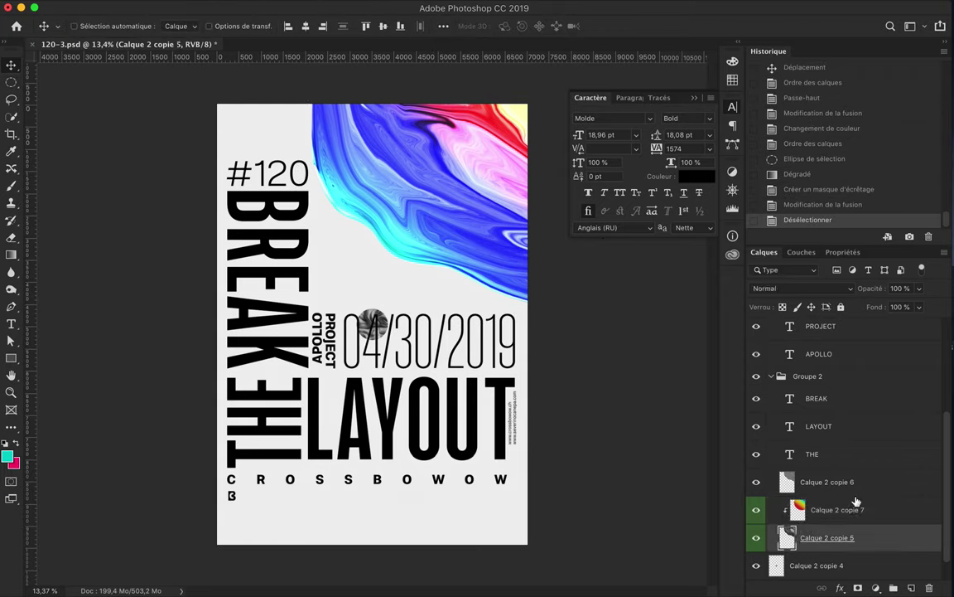
- Try a Levels adjustment with black point 12 and midtones 1.32, then delete it
click(880, 588)
click(787, 390)
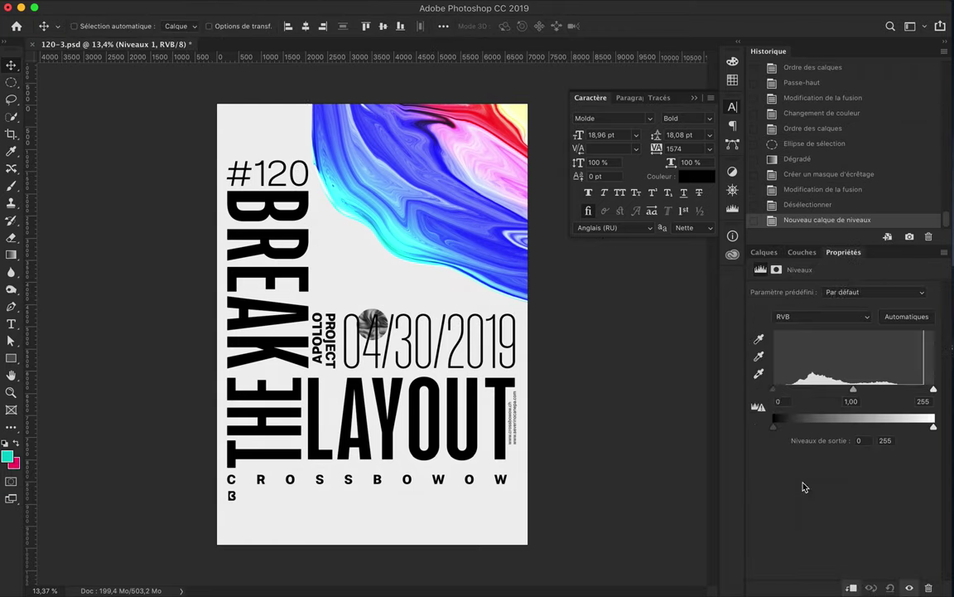
drag(777, 389, 783, 389)
drag(854, 389, 843, 391)
click(929, 587)
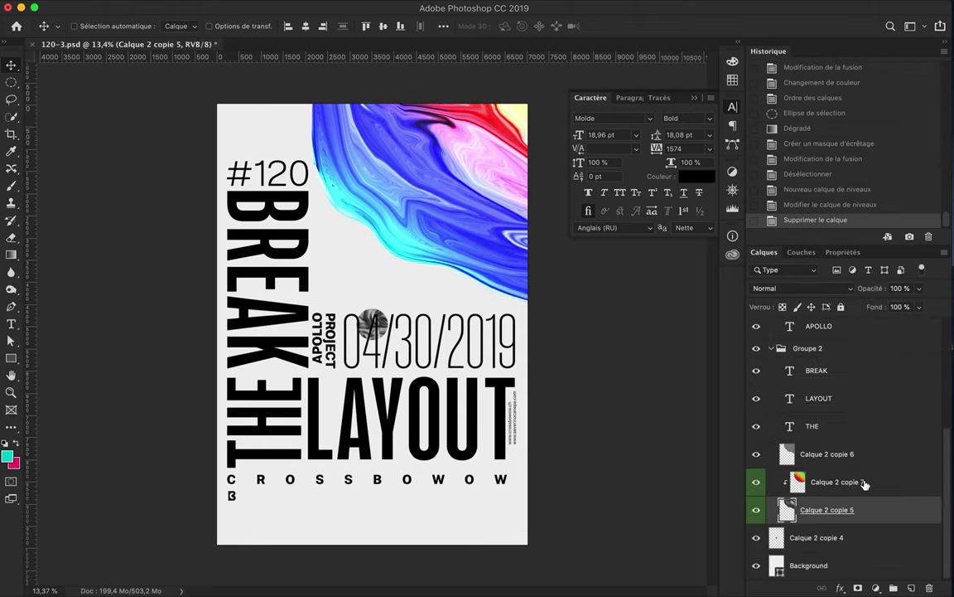
- Lower the layer's fill to 78% and merge the swirl layers into Calque 2 copie 8
drag(909, 324, 903, 325)
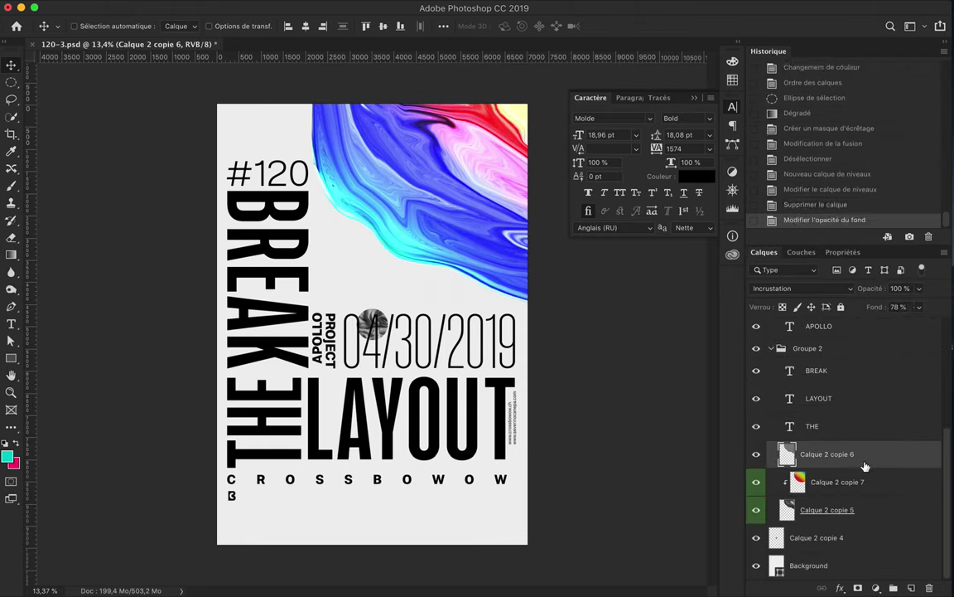
drag(828, 495, 827, 530)
key(super+e)
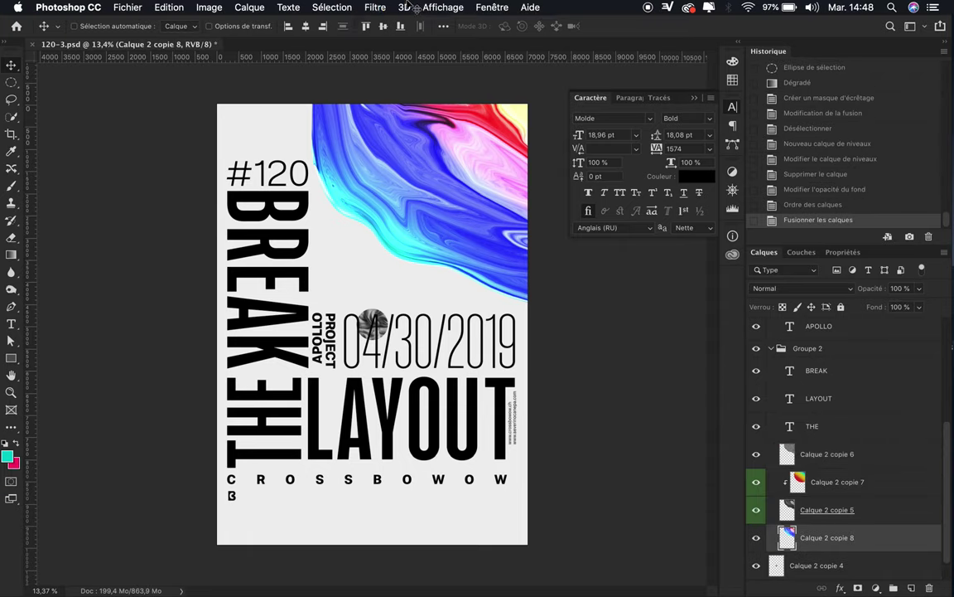
- Apply a Gaussian Blur to the merged swirl and shift it slightly on the poster
click(375, 6)
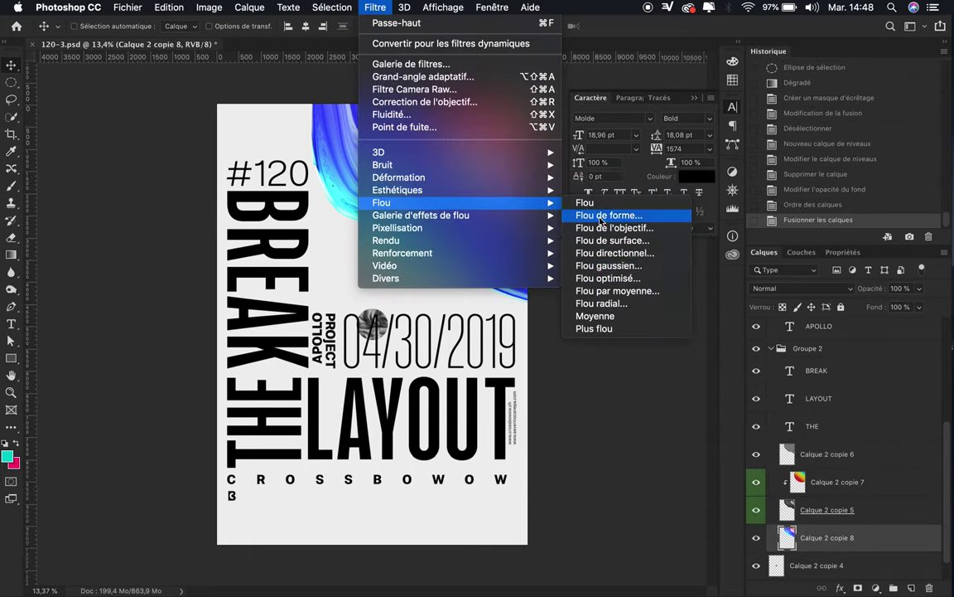
mouse_move(382, 202)
click(547, 252)
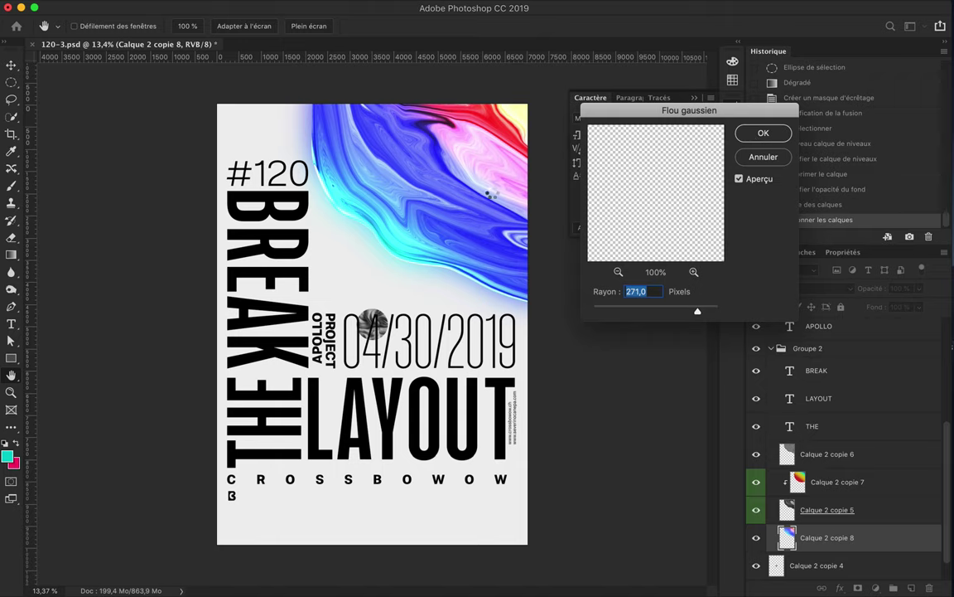
key(Return)
key(v)
drag(426, 189, 430, 202)
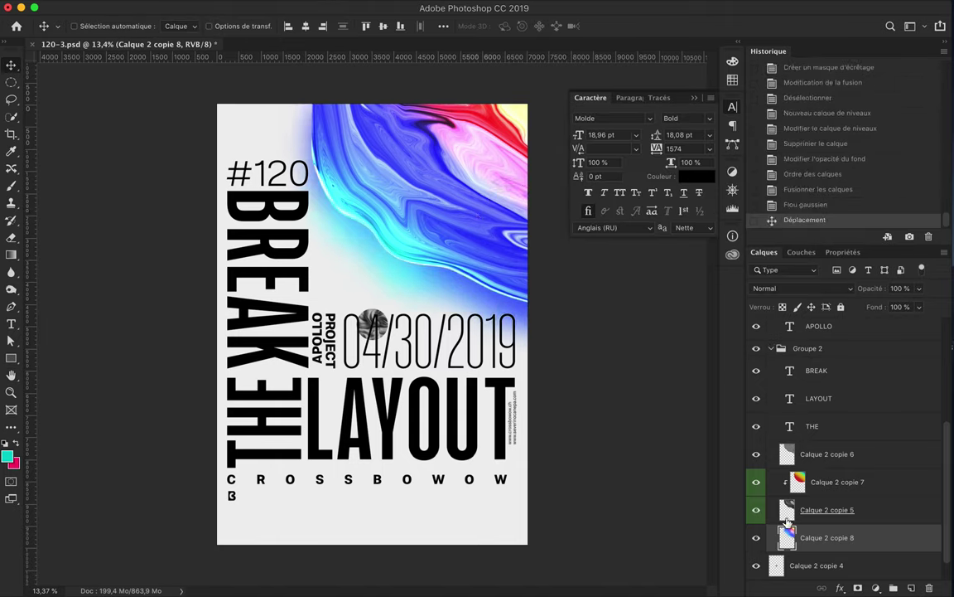
- Add a Hue/Saturation adjustment with hue +96, then move the blurred Calque 2 copie 8 down
click(875, 588)
click(820, 439)
drag(843, 338, 903, 338)
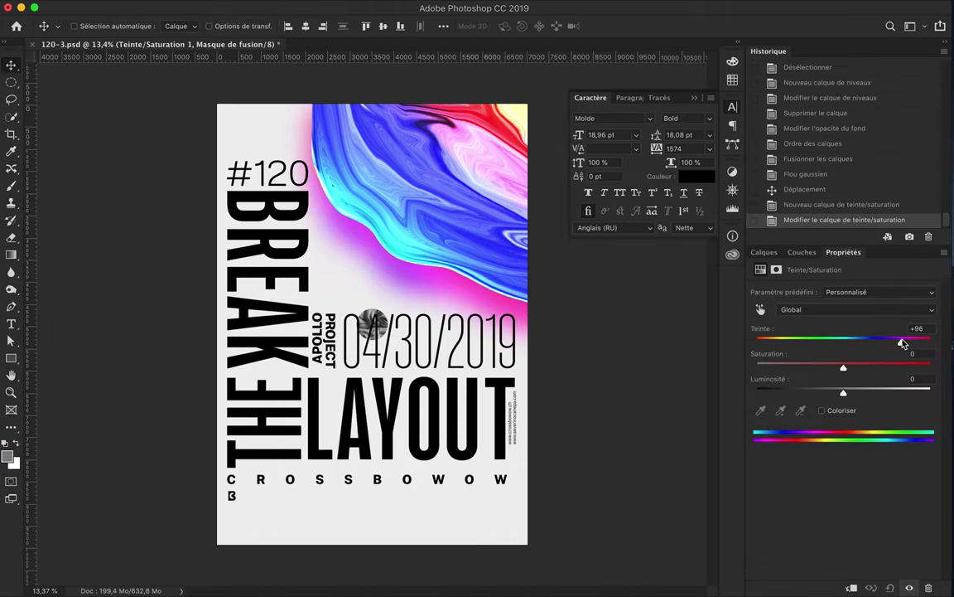
key(F7)
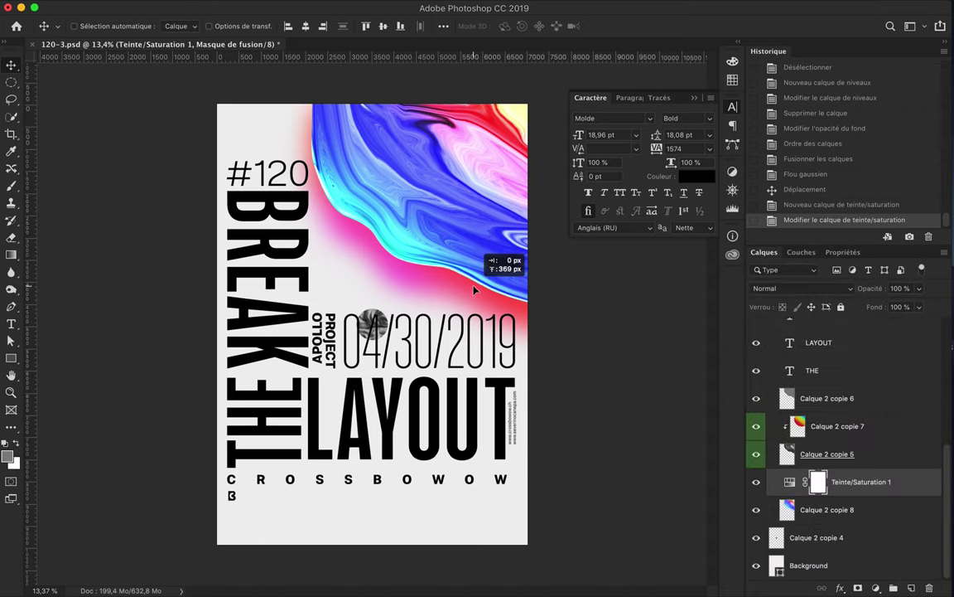
click(827, 510)
drag(501, 286, 498, 292)
- Set Calque 2 copie 9 to Différence at about 61% fill, then move the marble sphere to the bottom
click(799, 287)
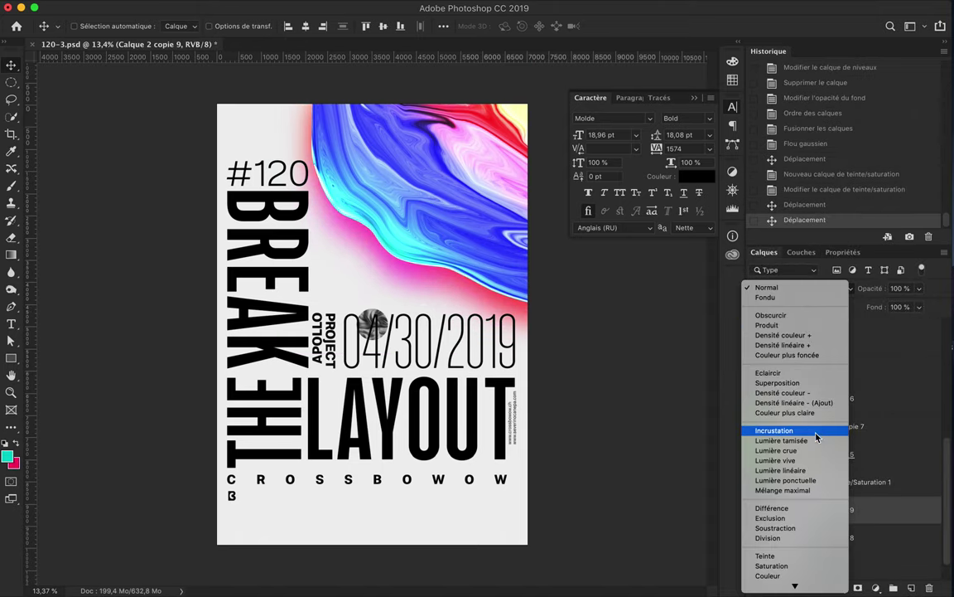
click(819, 508)
click(919, 307)
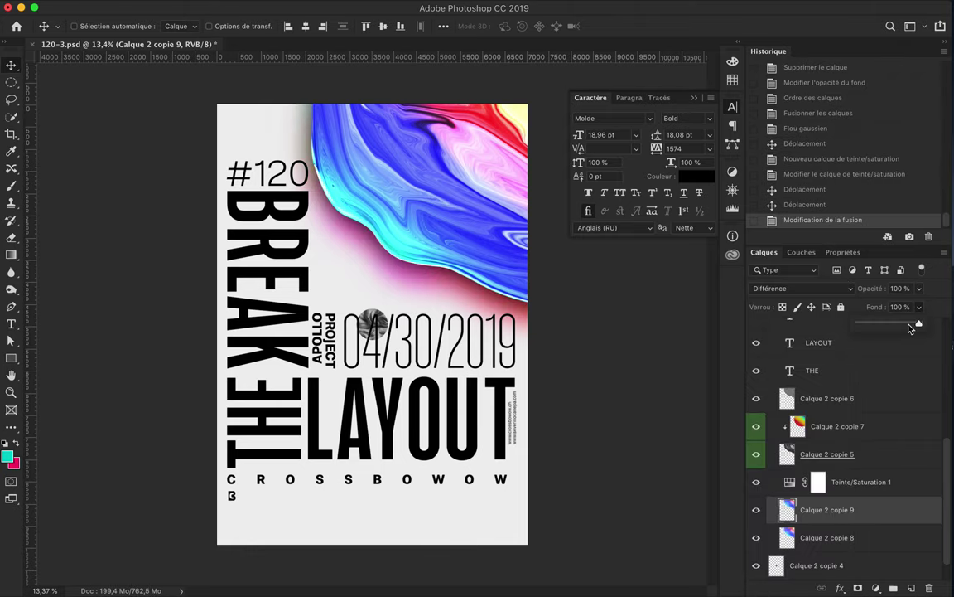
drag(917, 324, 891, 327)
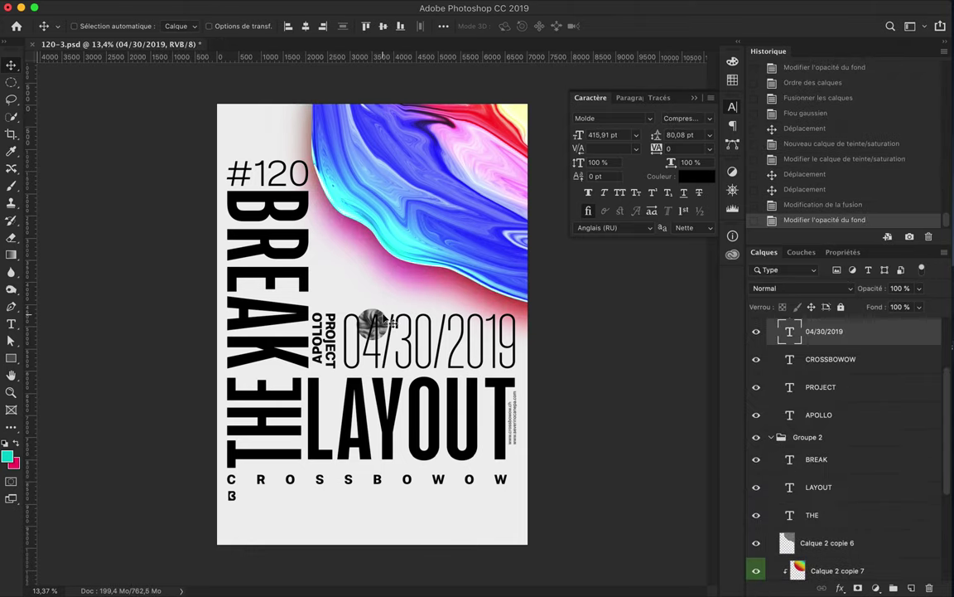
drag(384, 319, 330, 511)
click(370, 3)
- Liquify the marble sphere, smearing it rightward into a band along the bottom
click(357, 108)
mouse_move(277, 517)
mouse_down()
mouse_move(497, 501)
mouse_move(191, 559)
mouse_move(464, 530)
mouse_move(128, 578)
mouse_up()
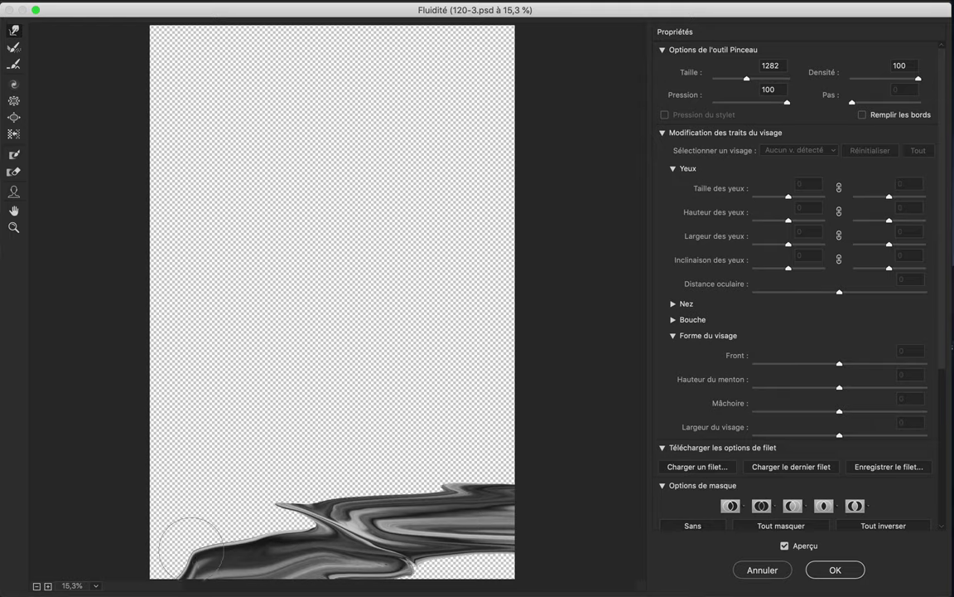
drag(189, 547, 503, 525)
mouse_move(360, 556)
mouse_down()
mouse_move(597, 558)
mouse_move(514, 527)
mouse_up()
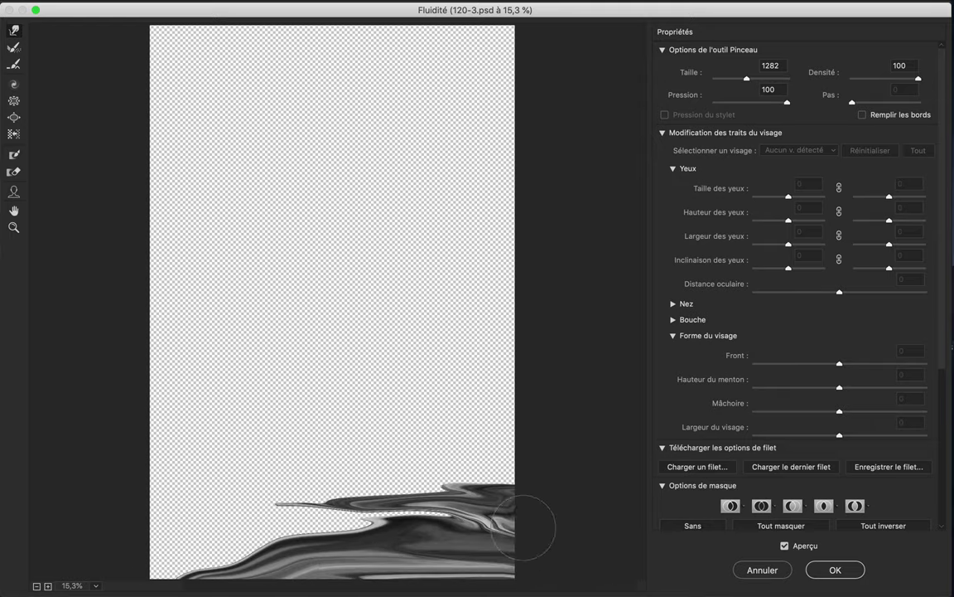
key(Return)
- Move the marble band near the poster's bottom and Free Transform it slightly lower and resized
drag(613, 458, 487, 524)
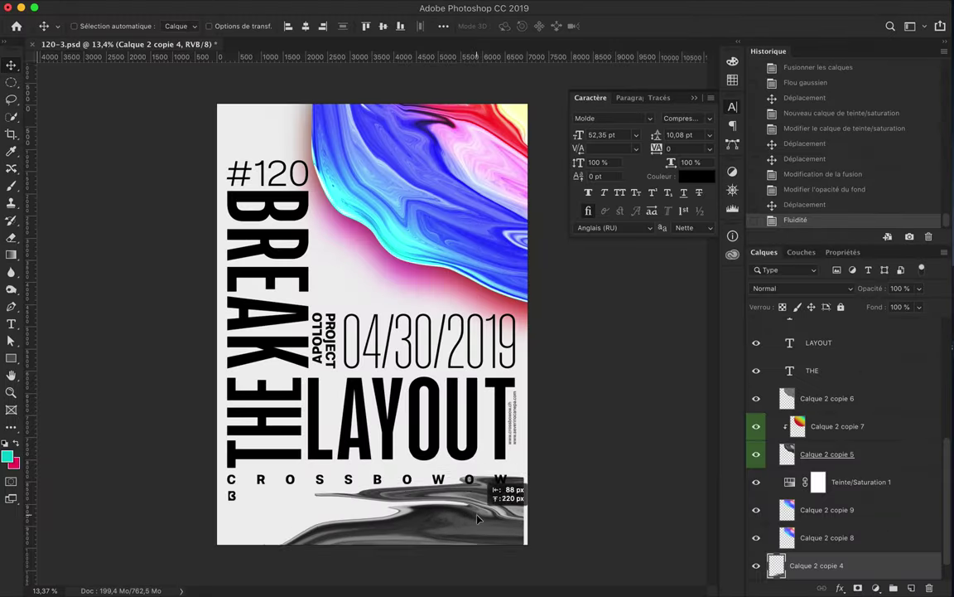
key(ctrl+t)
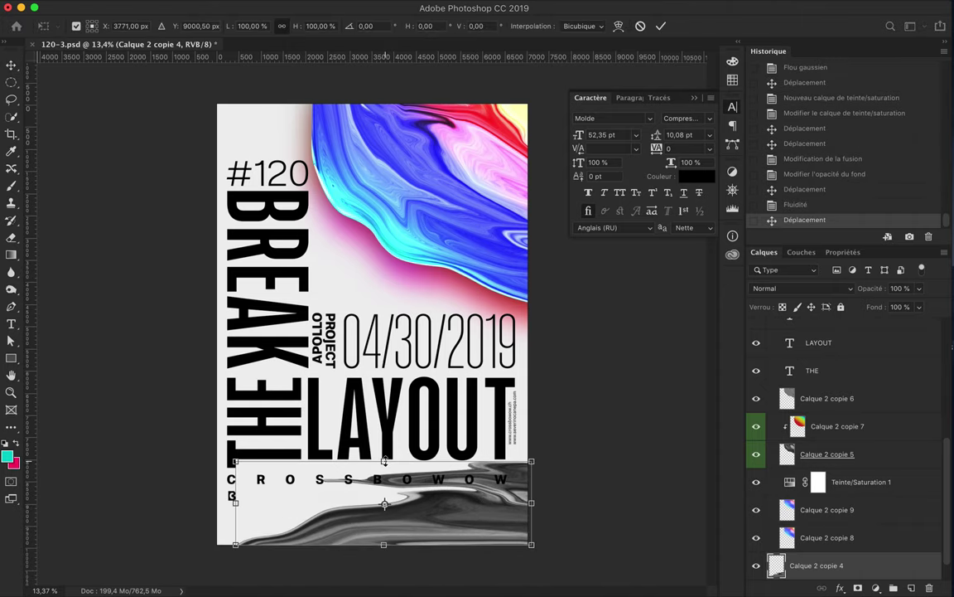
drag(369, 413, 370, 424)
key(Return)
- Duplicate the marble band, apply High Pass to the copy, and add a new empty layer
drag(809, 550, 810, 539)
click(374, 8)
click(607, 264)
key(Return)
key(ctrl+bracketleft)
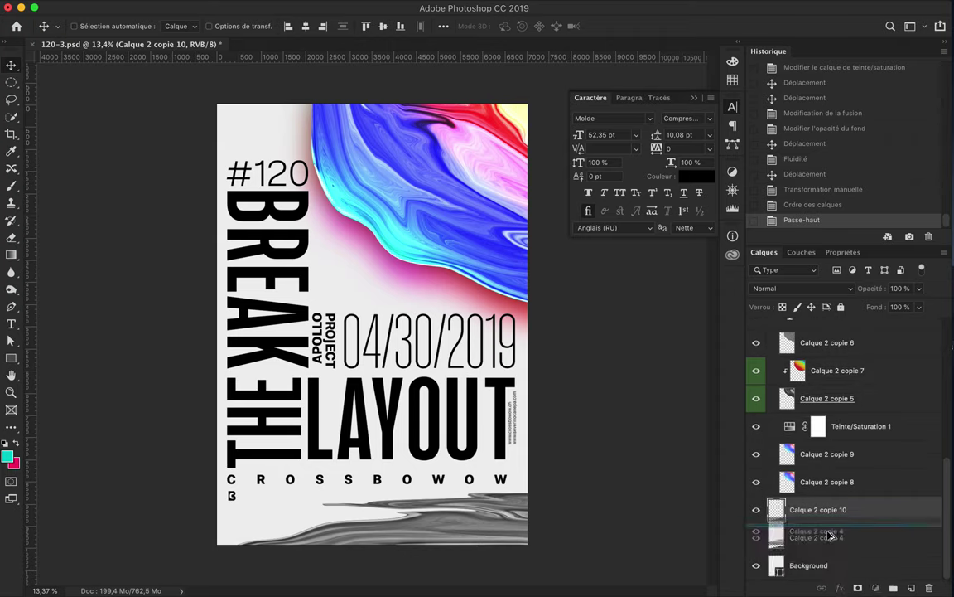
click(911, 588)
scroll(373, 332, down, 1)
- Fill an elliptical selection at the poster bottom with a spectrum gradient, then deselect
key(m)
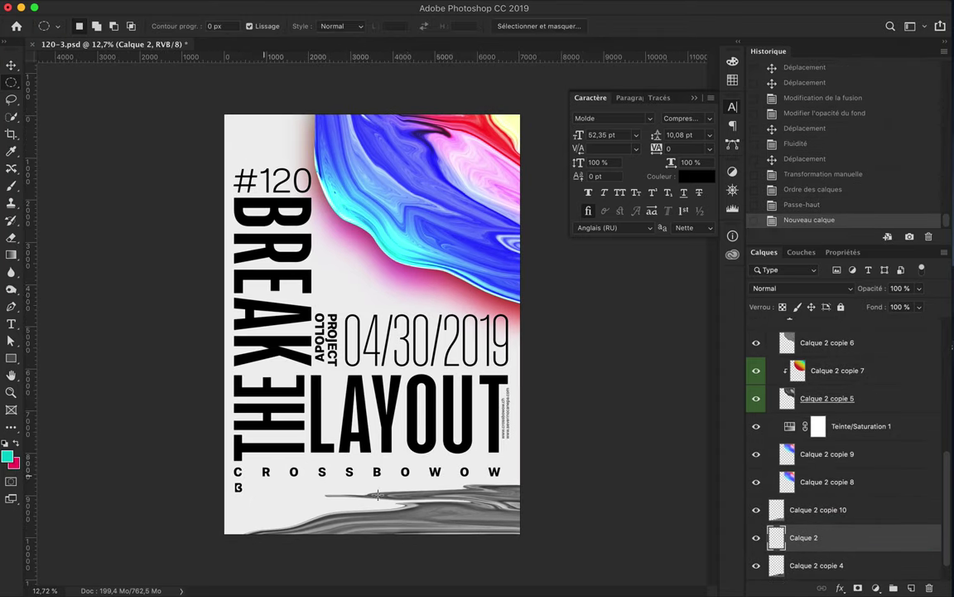
drag(656, 593, 657, 593)
key(g)
drag(428, 480, 428, 537)
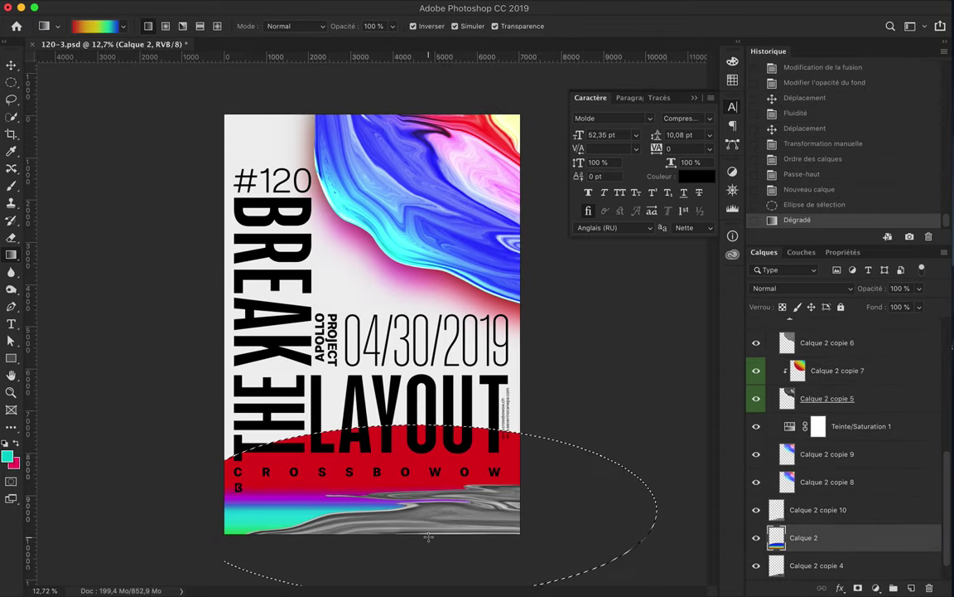
mouse_move(415, 485)
mouse_down()
mouse_move(416, 537)
mouse_move(417, 520)
mouse_up()
drag(506, 487, 507, 534)
key(v)
key(ctrl+d)
- Try blend modes on the gradient layer Calque 2, settling on Division
alt+click(808, 550)
click(808, 288)
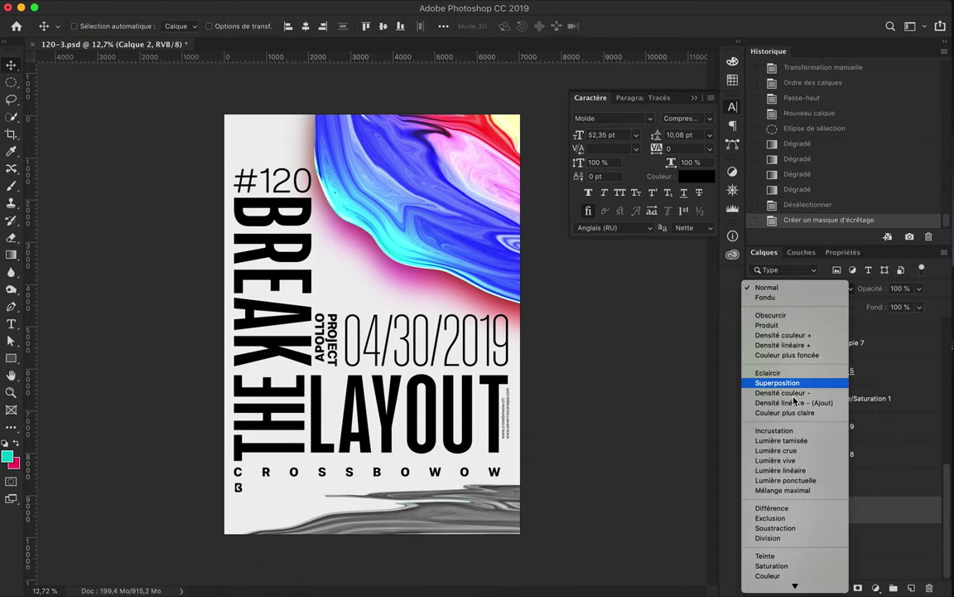
click(783, 544)
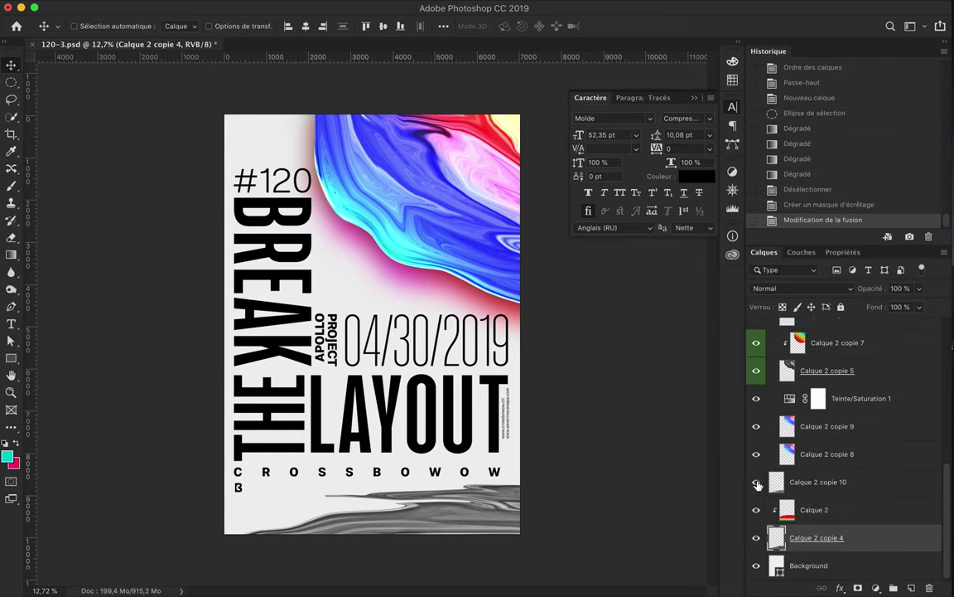
click(812, 481)
click(807, 288)
click(779, 550)
click(828, 510)
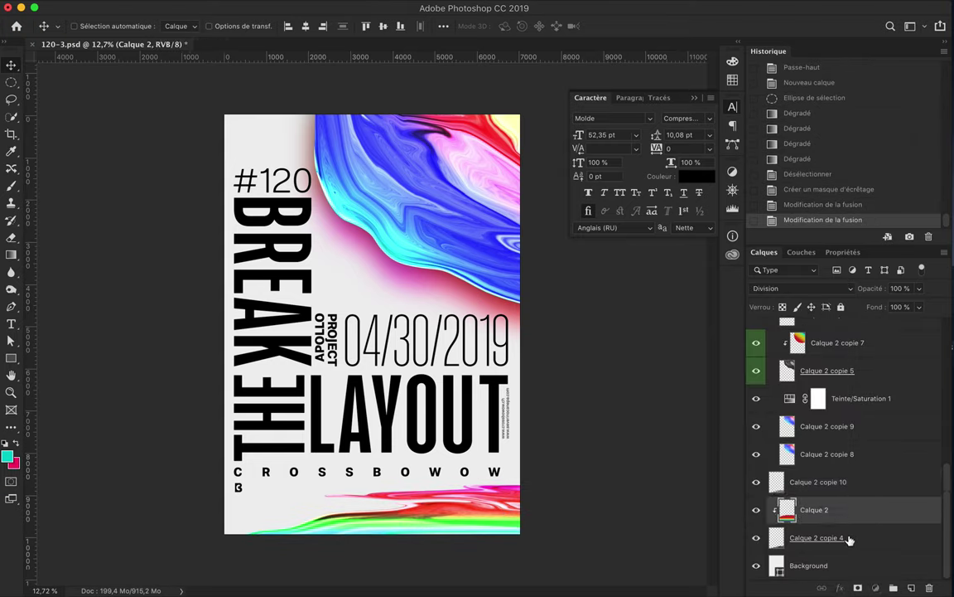
- Reorder and hide Calque 2 copie 4, change copie 10's blend mode, and clip Calque 2 to copie 4
drag(848, 539, 847, 481)
click(755, 482)
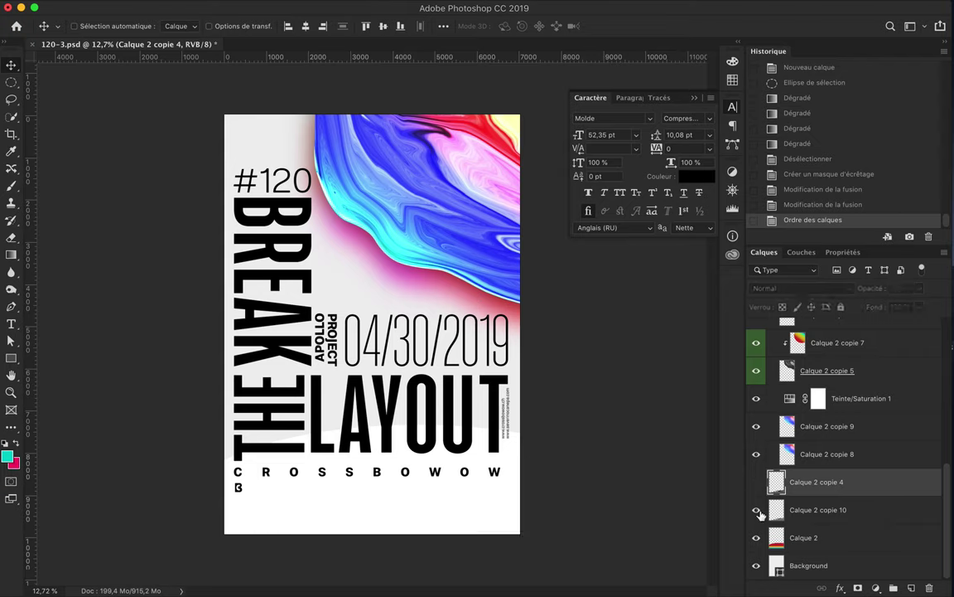
click(779, 509)
click(795, 288)
click(795, 456)
drag(816, 481, 769, 561)
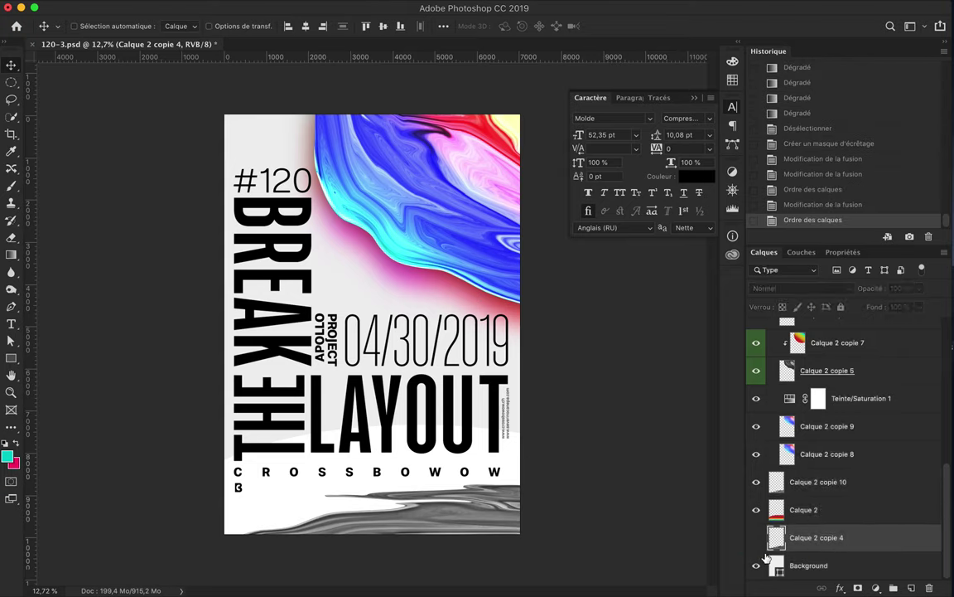
alt+click(809, 523)
- Set Calque 2 copie 10 to Incrustation blending with 60% fill
click(820, 481)
click(799, 288)
click(795, 405)
drag(919, 307, 896, 325)
- Apply a Gaussian Blur to the gradient layer Calque 2
click(843, 509)
click(374, 9)
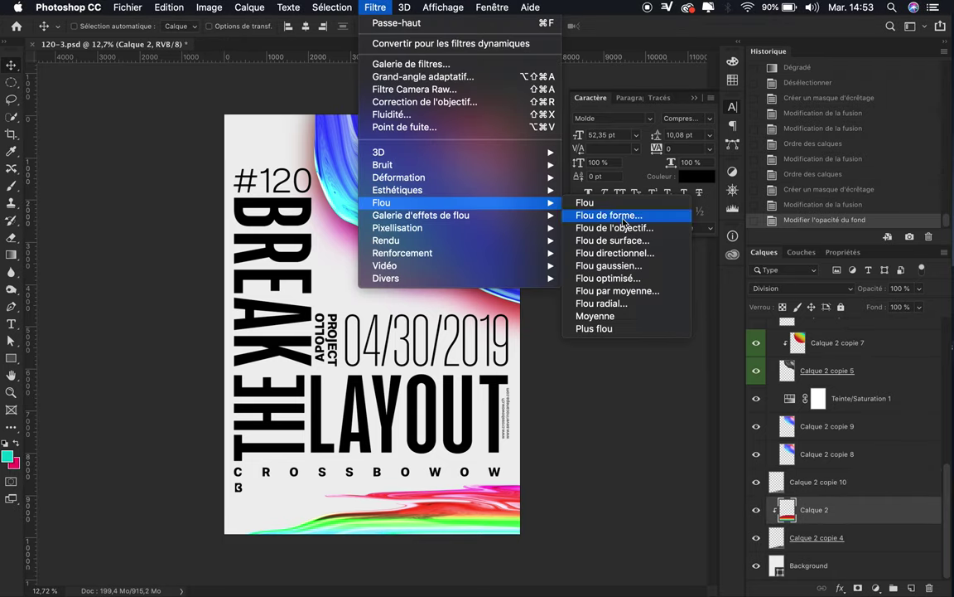
click(592, 257)
key(Return)
- Delete the duplicated gradient and unwanted bottom layers, then drag a rainbow swirl copy down the poster
drag(847, 511, 847, 524)
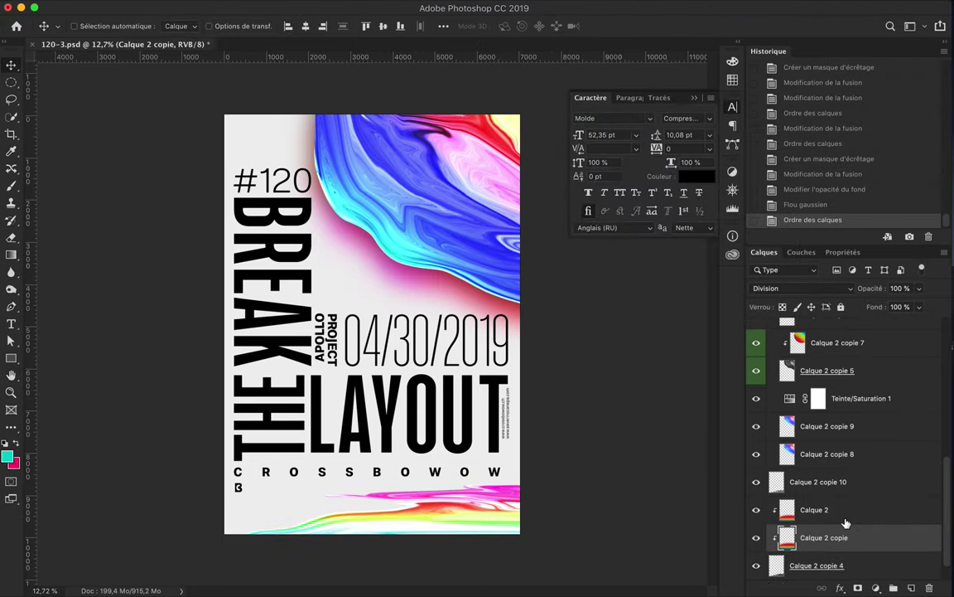
click(770, 286)
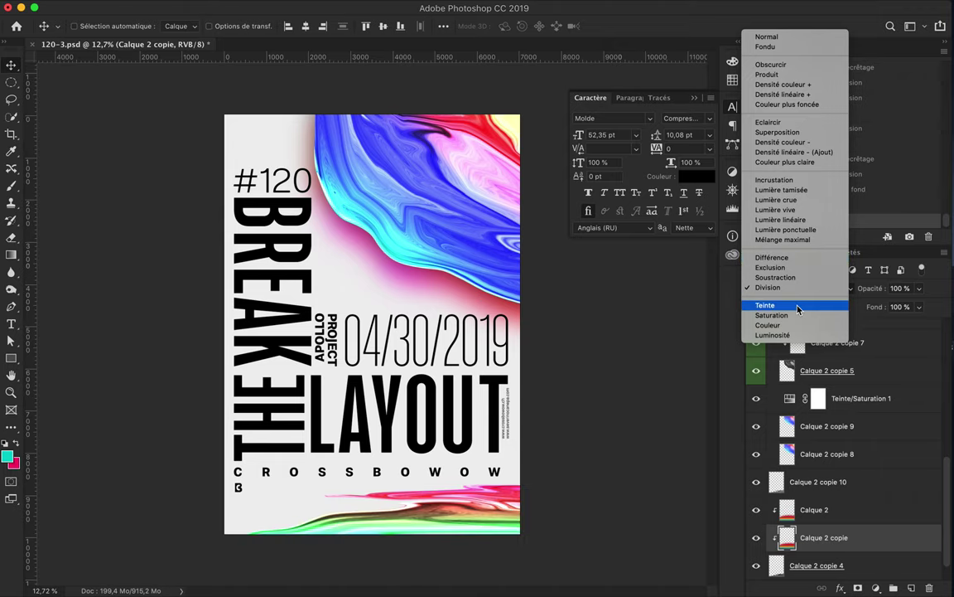
key(Escape)
key(Delete)
key(Delete)
mouse_move(474, 224)
mouse_down()
mouse_move(427, 436)
mouse_move(510, 282)
mouse_move(414, 451)
mouse_up()
- Send the swirl copy down the layer stack, move and scale it toward the bottom, and delete the extra layer
key(ctrl+shift+bracketleft)
key(ctrl+t)
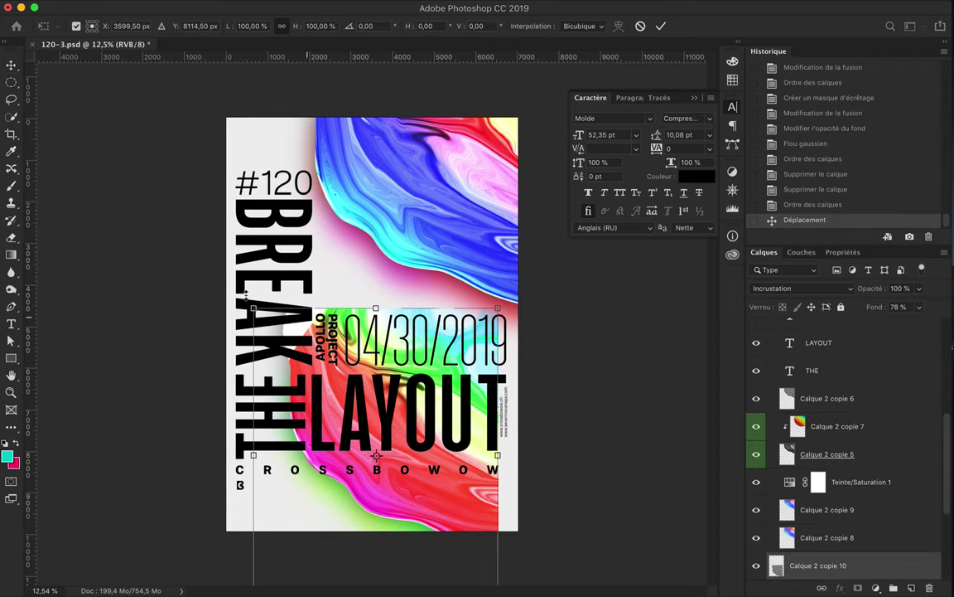
drag(232, 344, 547, 383)
mouse_move(503, 528)
mouse_down()
mouse_move(232, 527)
mouse_move(350, 541)
mouse_move(383, 483)
mouse_up()
key(Return)
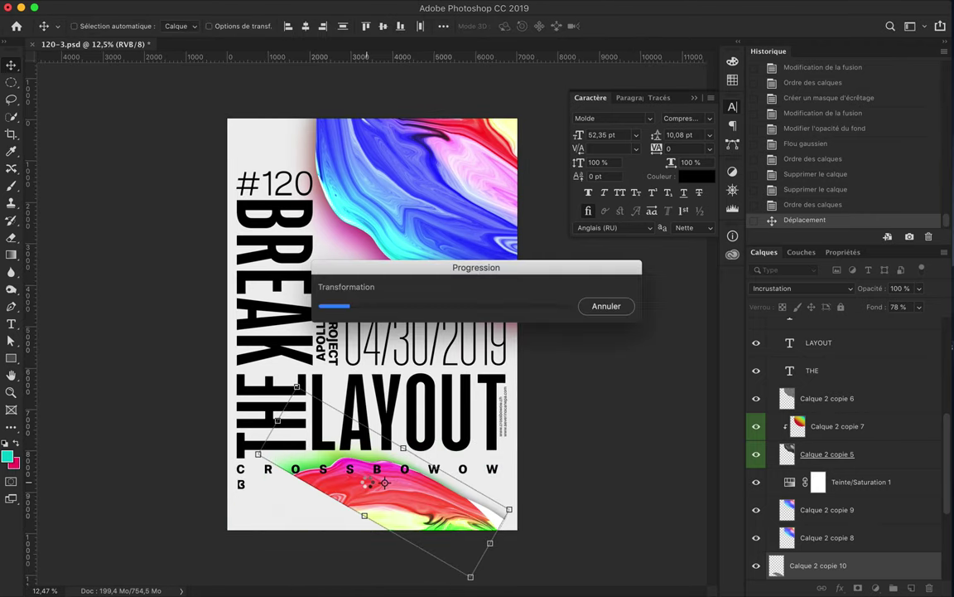
key(BackSpace)
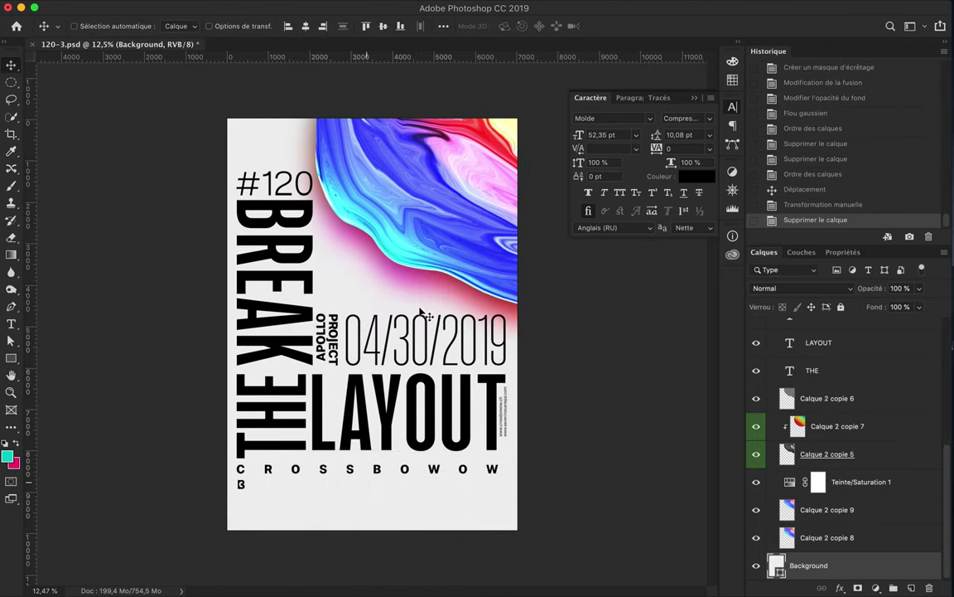
- Merge the swirl layers, squash the result into a thin strip along the poster's bottom, and save
drag(829, 454, 818, 397)
key(ctrl+e)
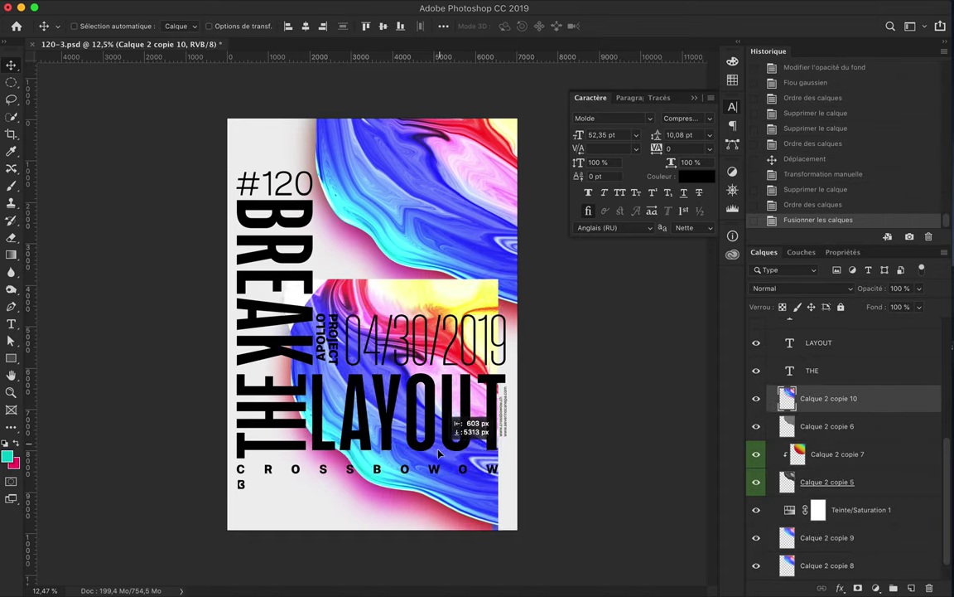
key(ctrl+t)
mouse_move(406, 514)
mouse_down()
mouse_move(410, 489)
mouse_move(454, 488)
mouse_up()
drag(419, 309, 419, 460)
drag(419, 552, 419, 531)
key(Return)
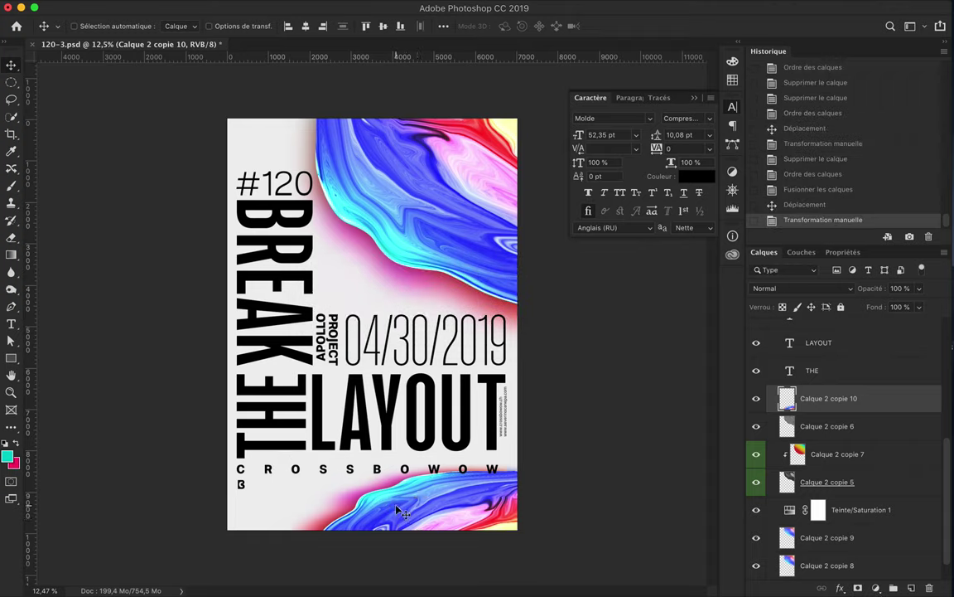
key(ctrl+s)
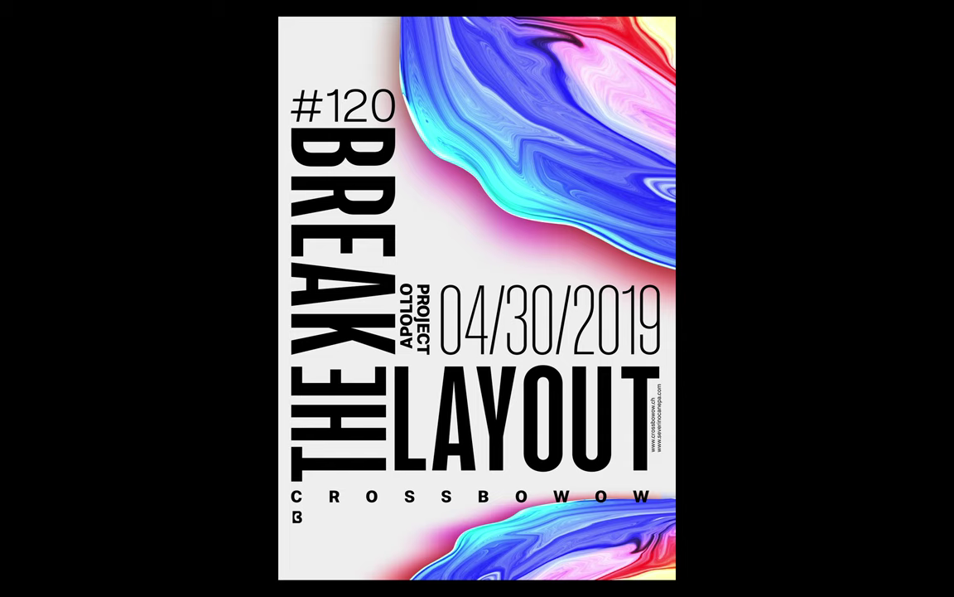